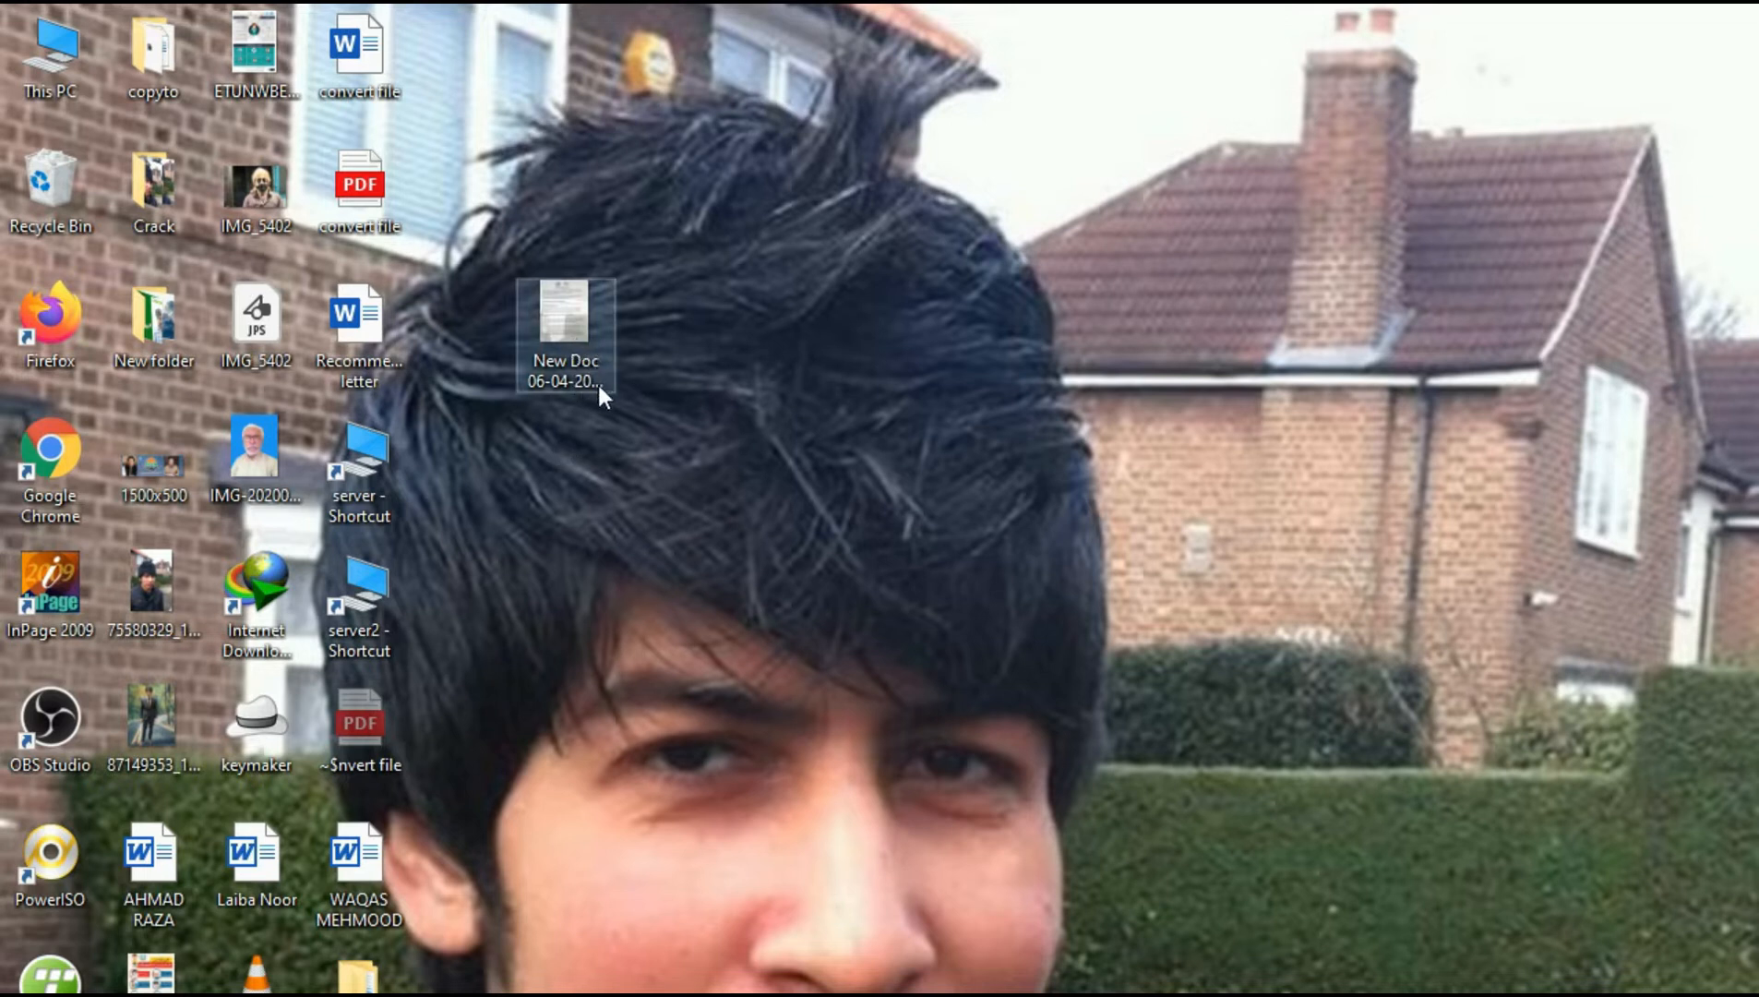
Open the scanned image New Doc 06-04-2020 from the desktop to view its text, and minimize the viewer
{"action": "double_click", "coordinate": [579, 362]}
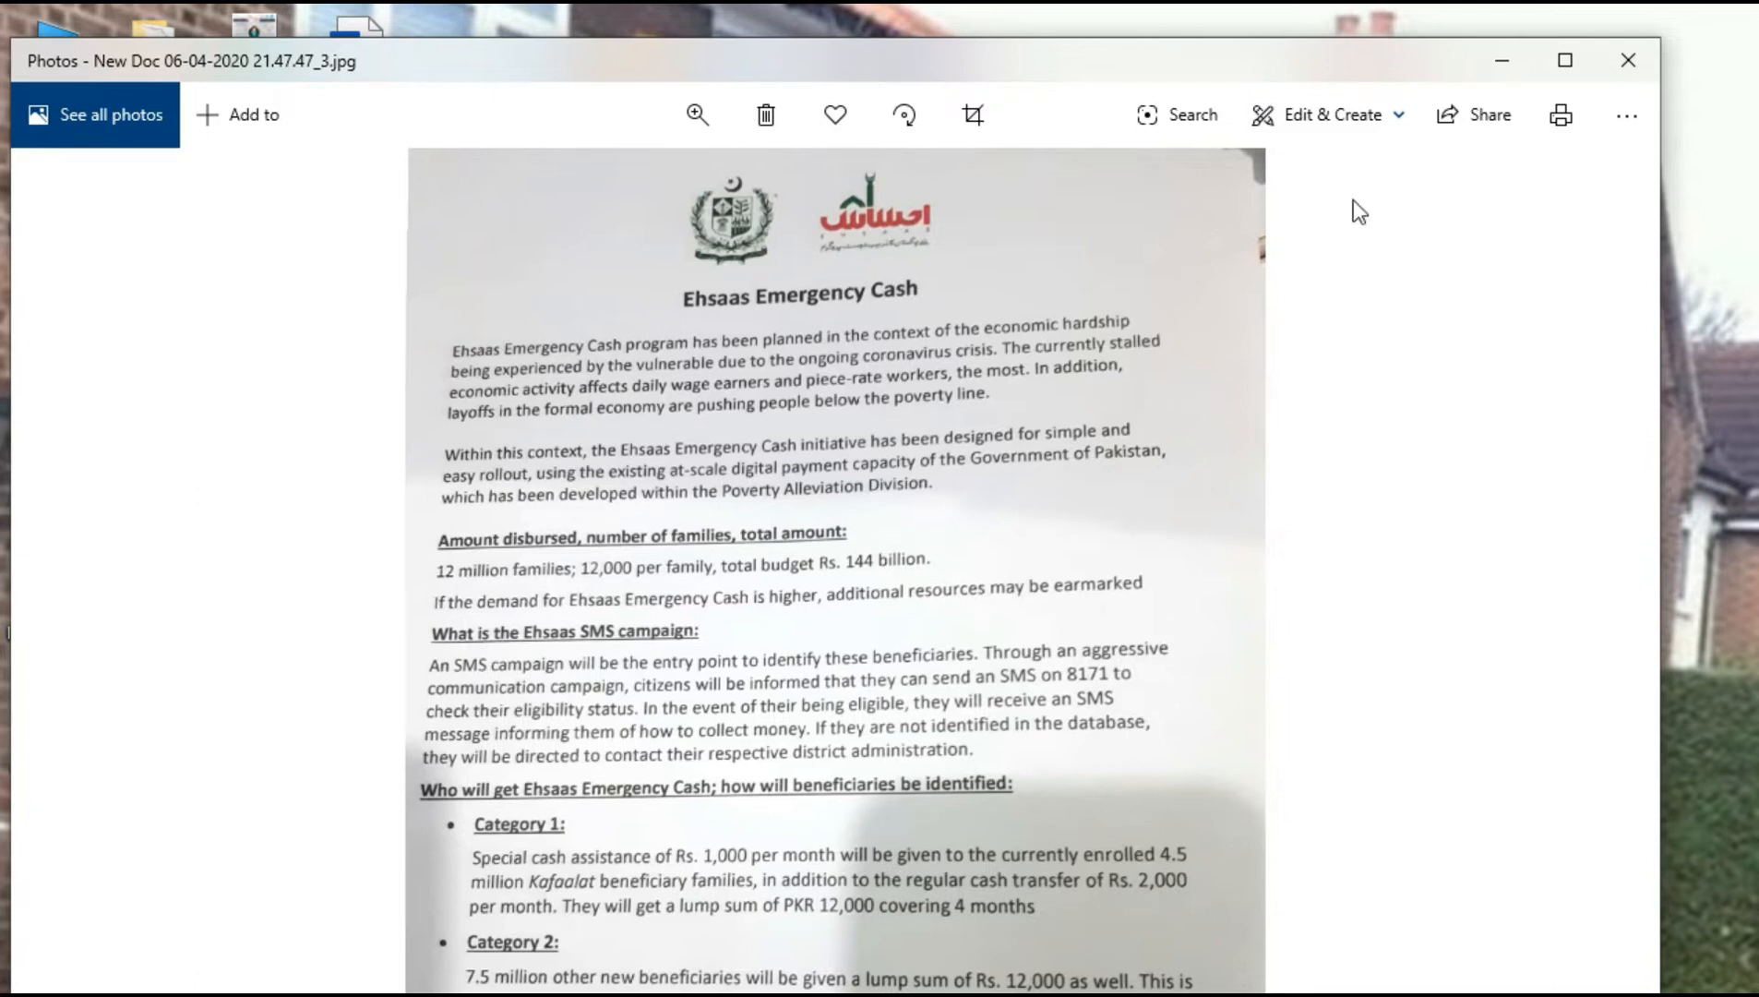
{"action": "left_click", "coordinate": [1507, 68]}
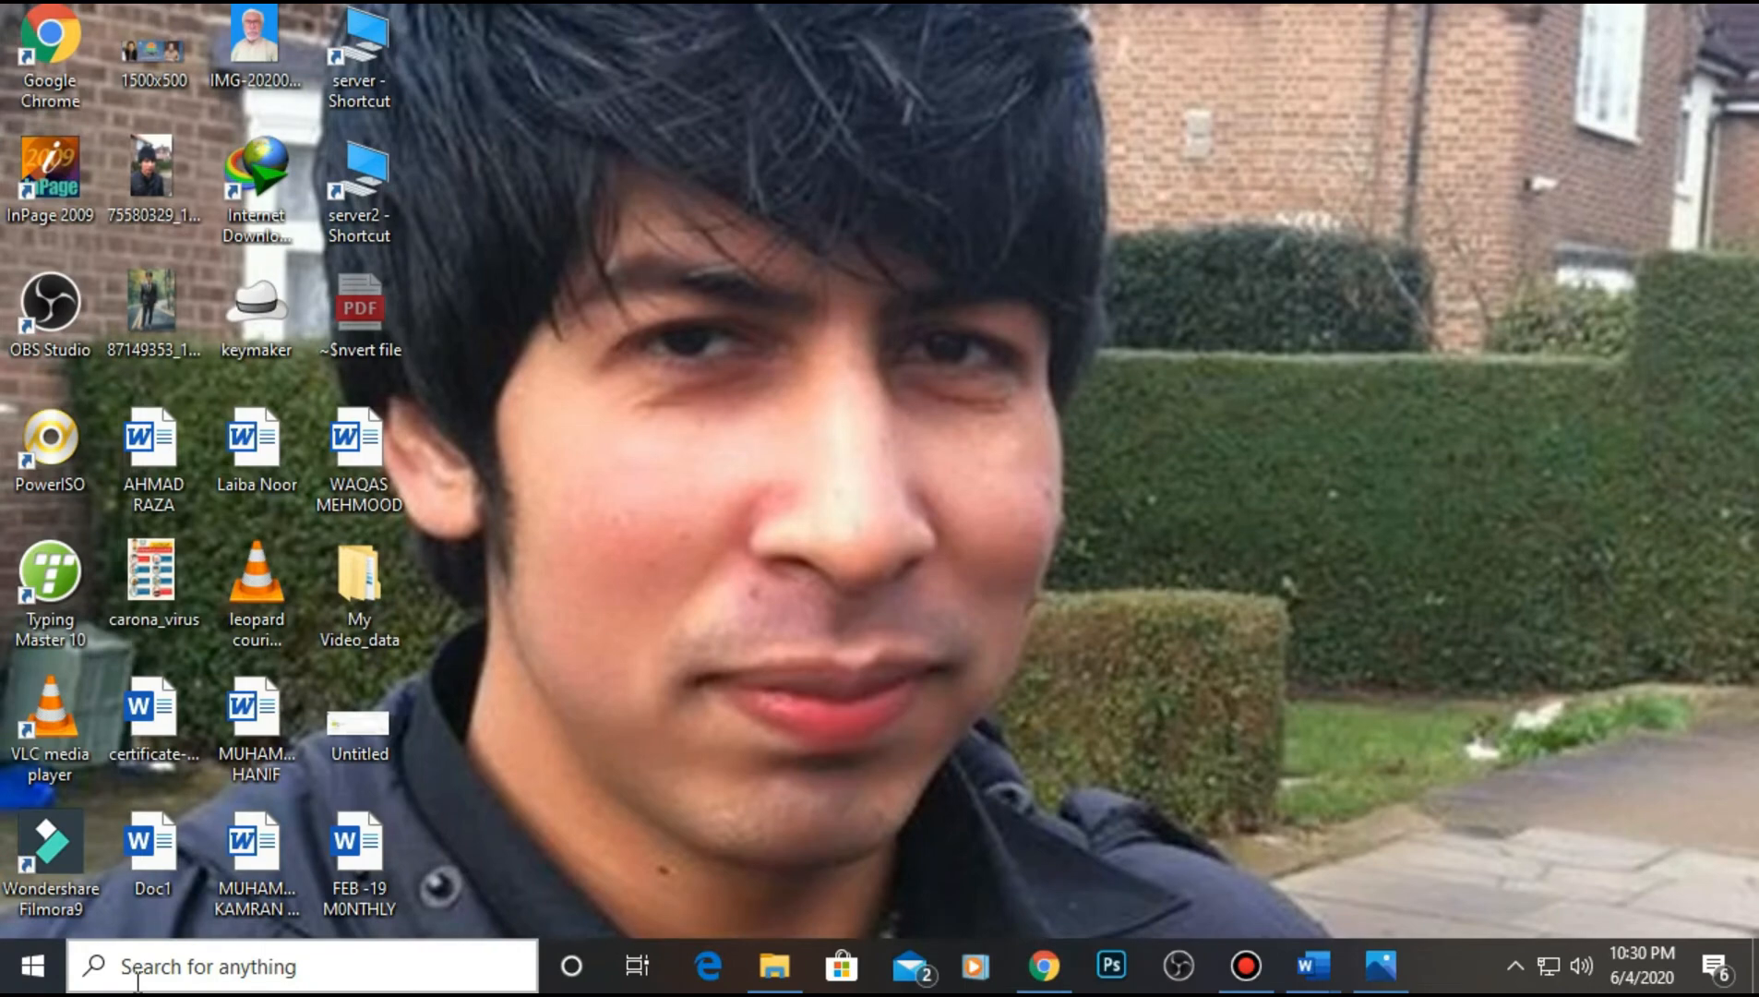
Launch Word and create a blank document
{"action": "left_click", "coordinate": [138, 970]}
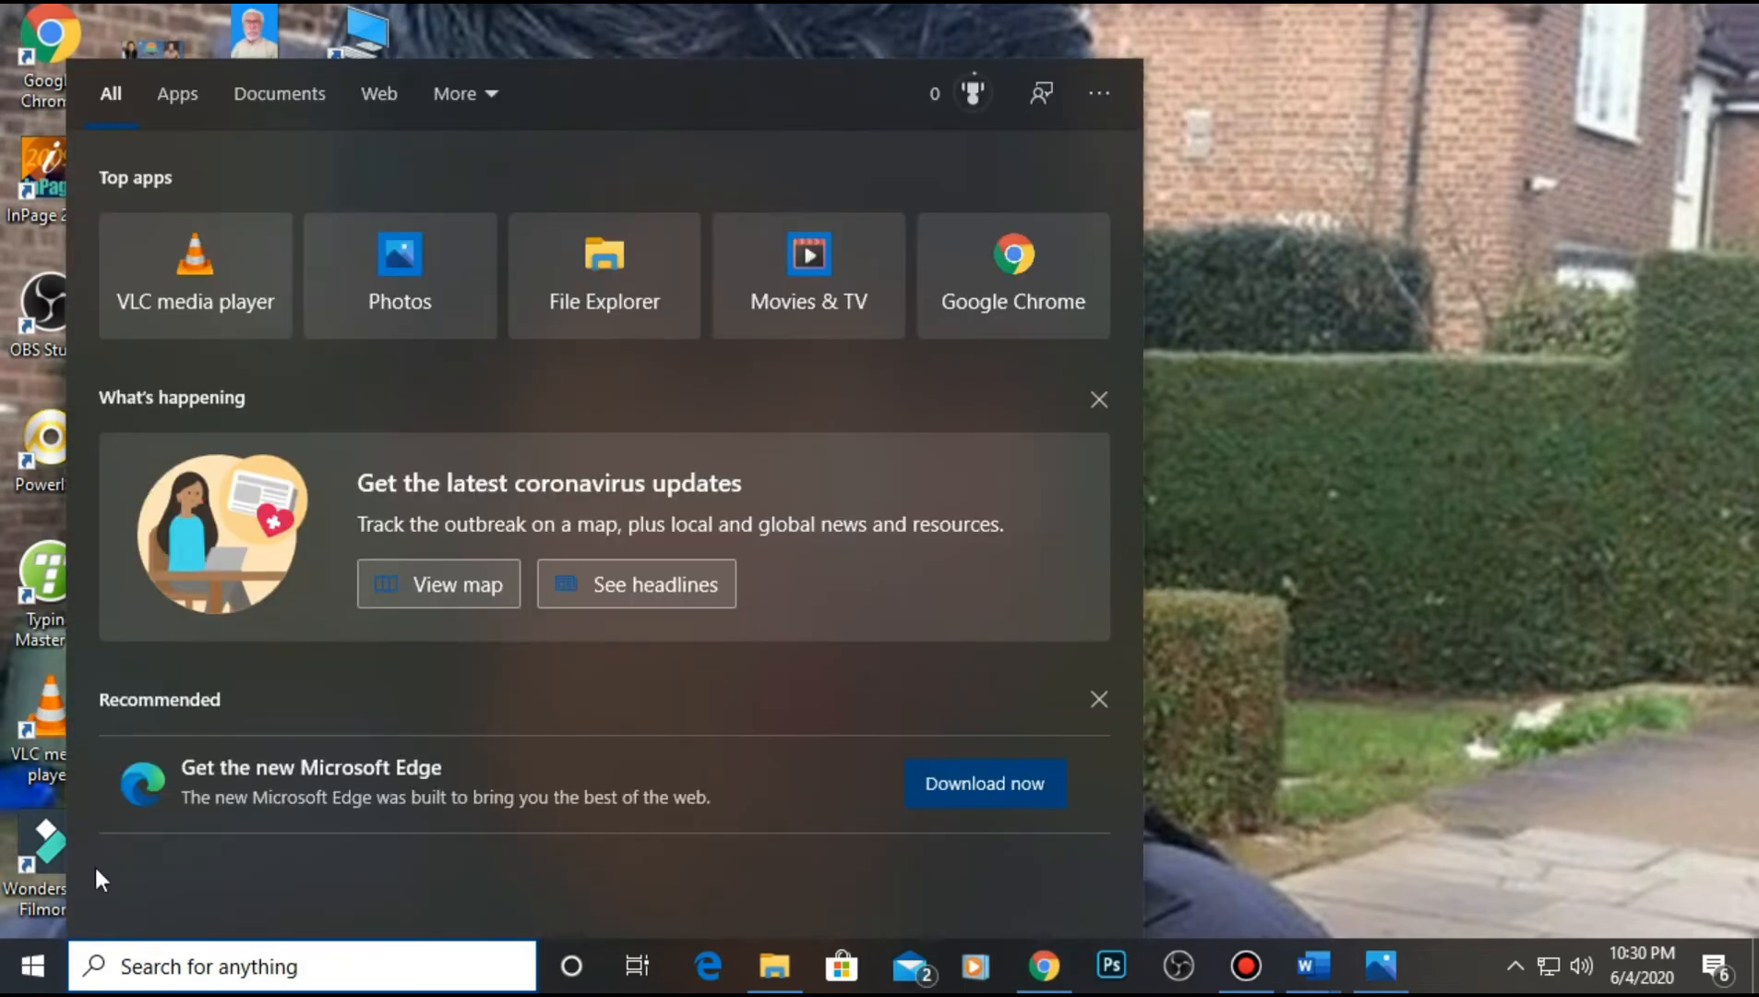
{"action": "left_click", "coordinate": [25, 963]}
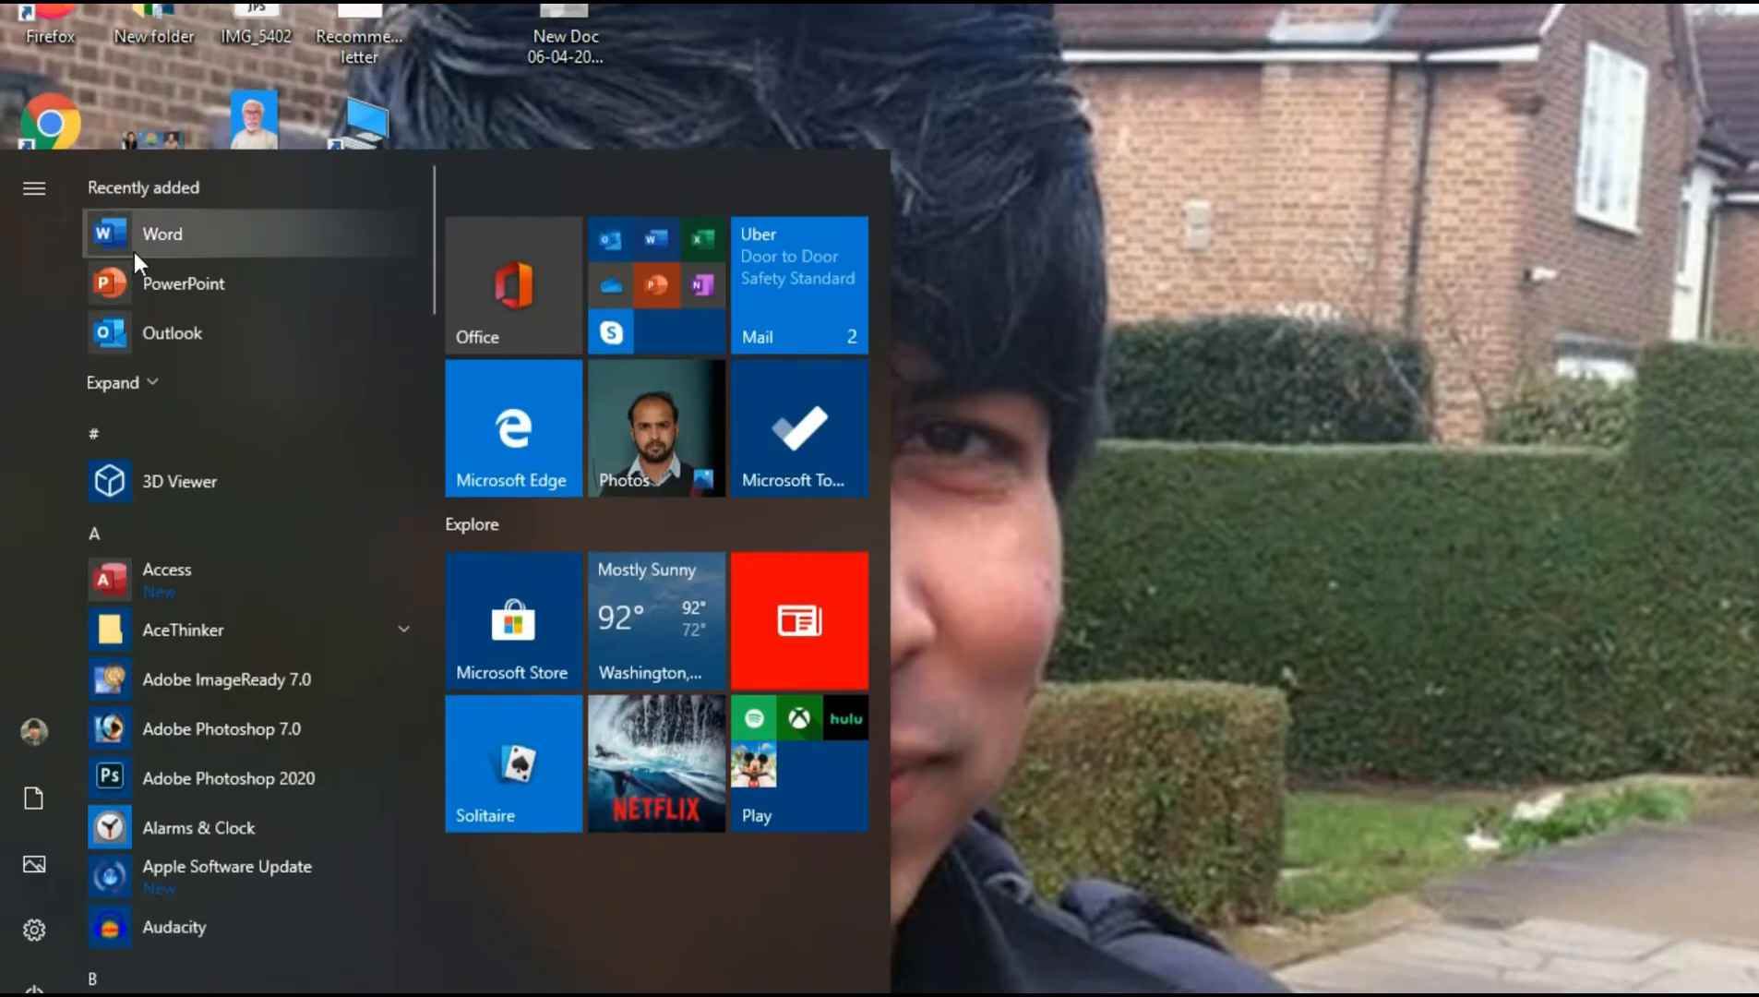
{"action": "left_click", "coordinate": [135, 156]}
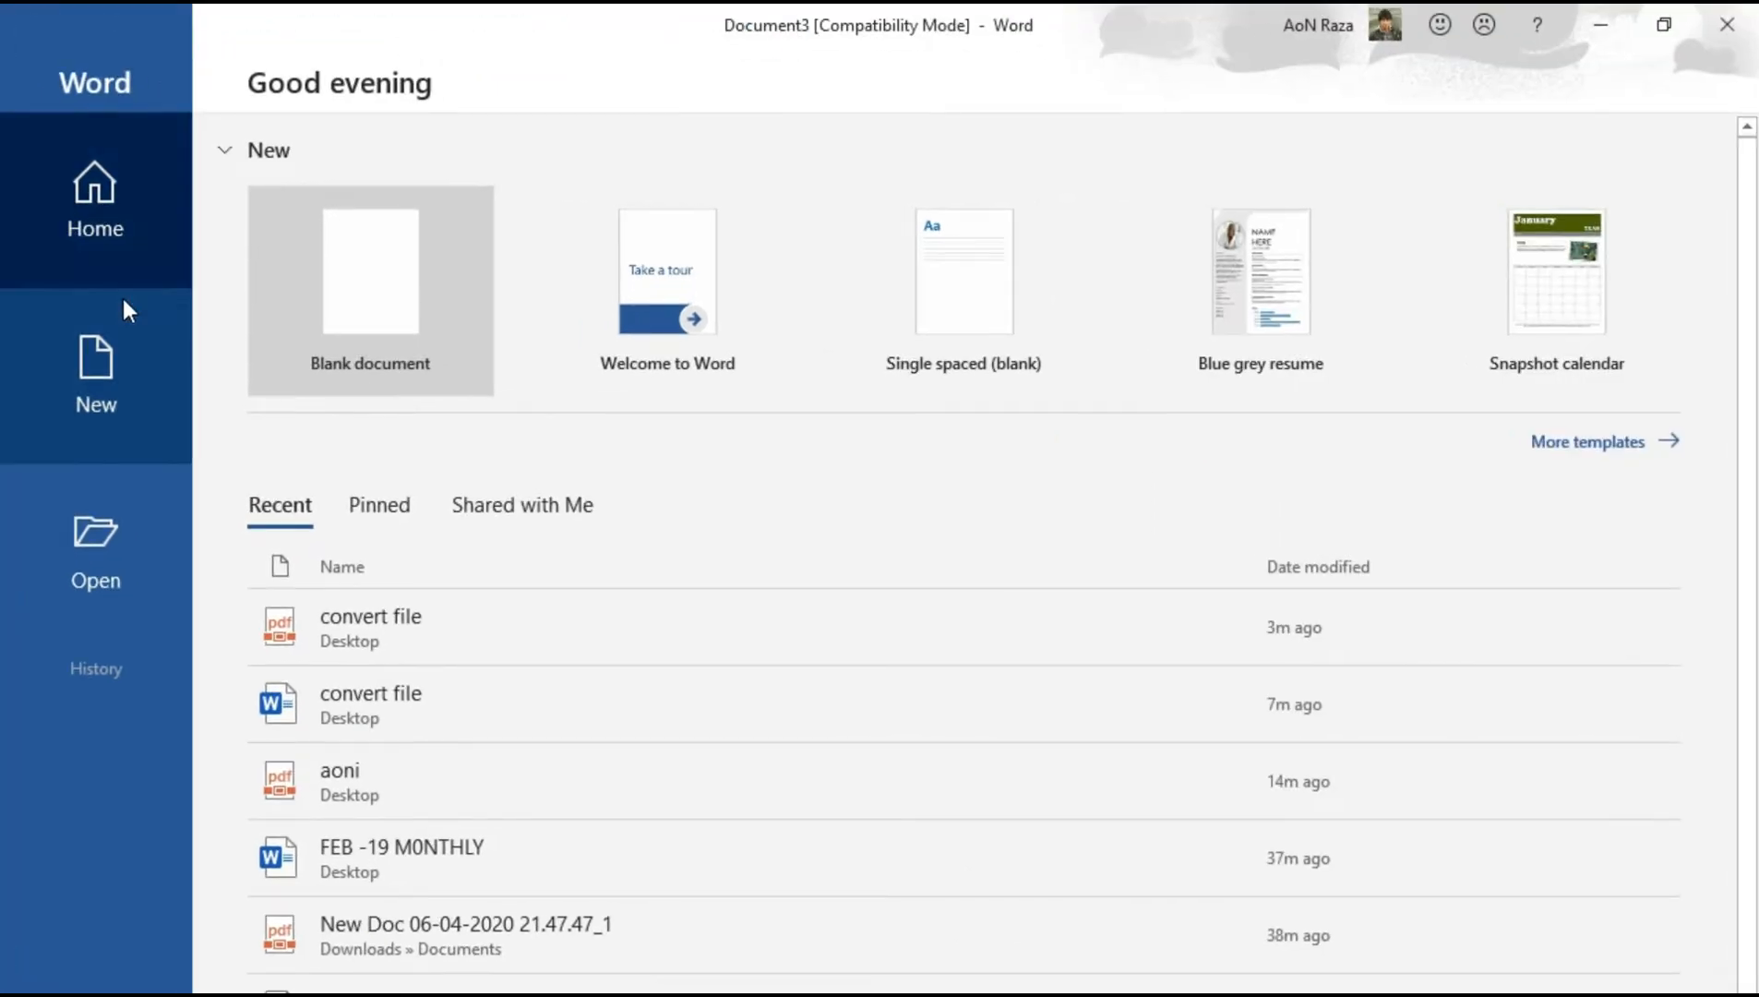
{"action": "left_click", "coordinate": [340, 300]}
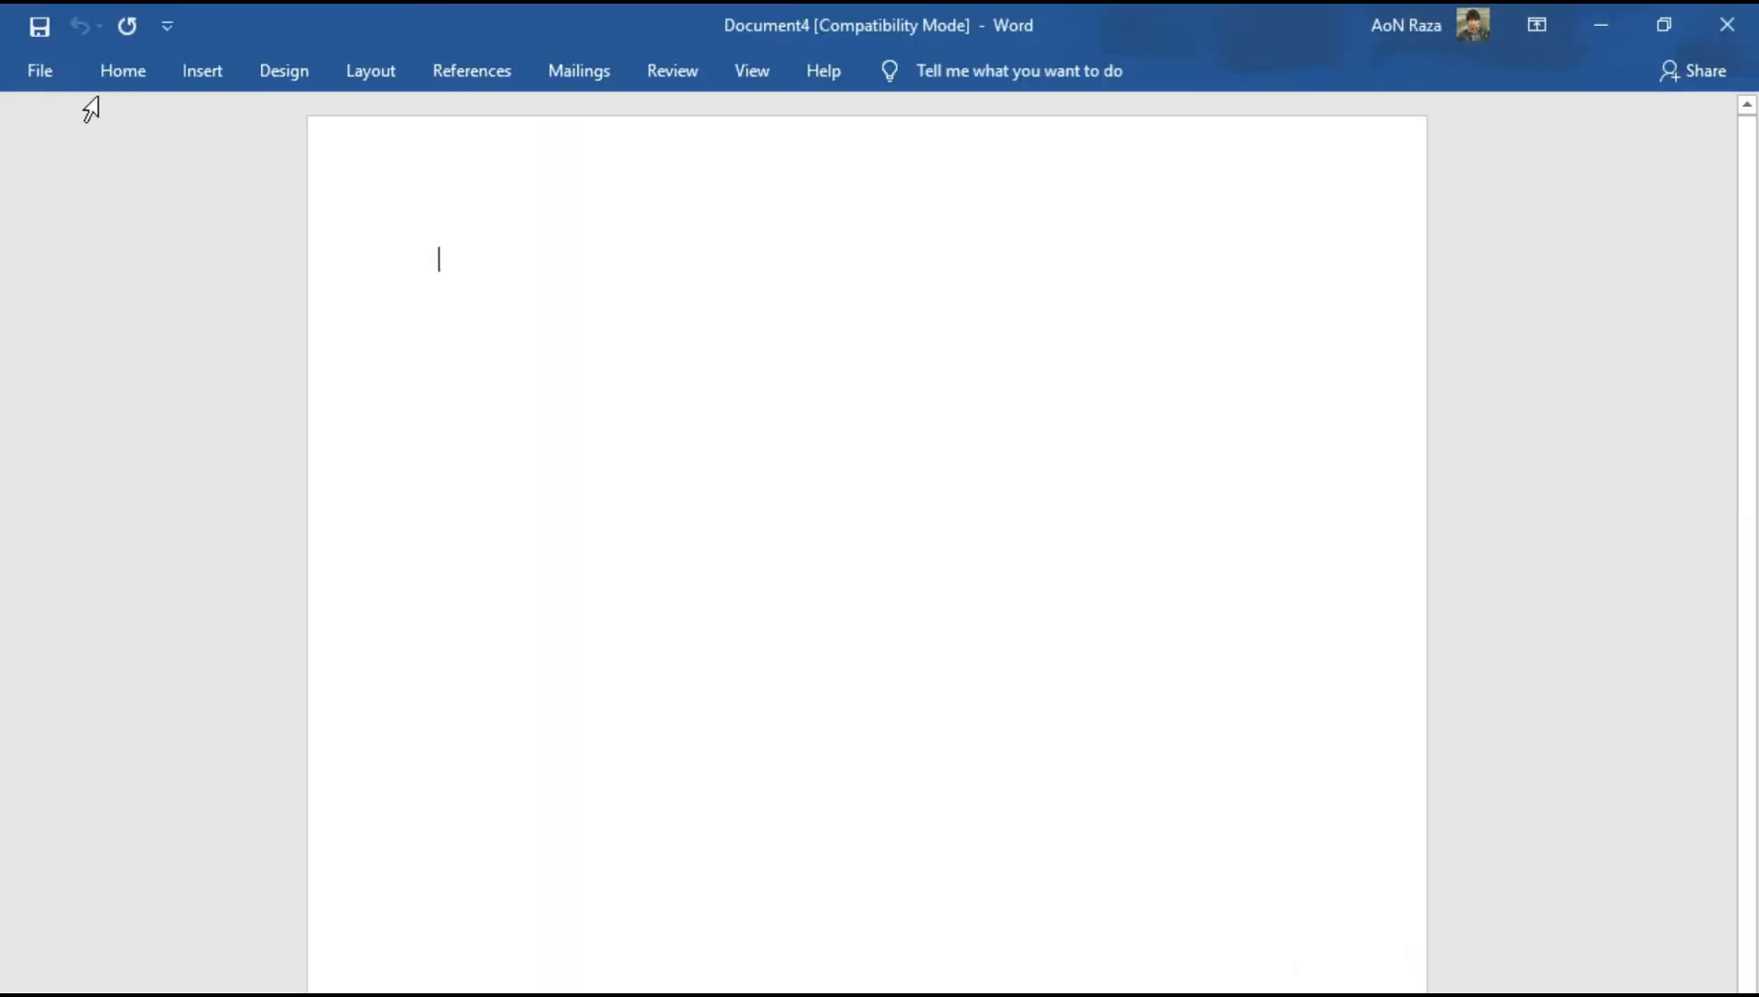
Insert the picture New Doc 06-04-2020 21.47.47_3 from the Desktop folder into the blank document
{"action": "left_click", "coordinate": [209, 72]}
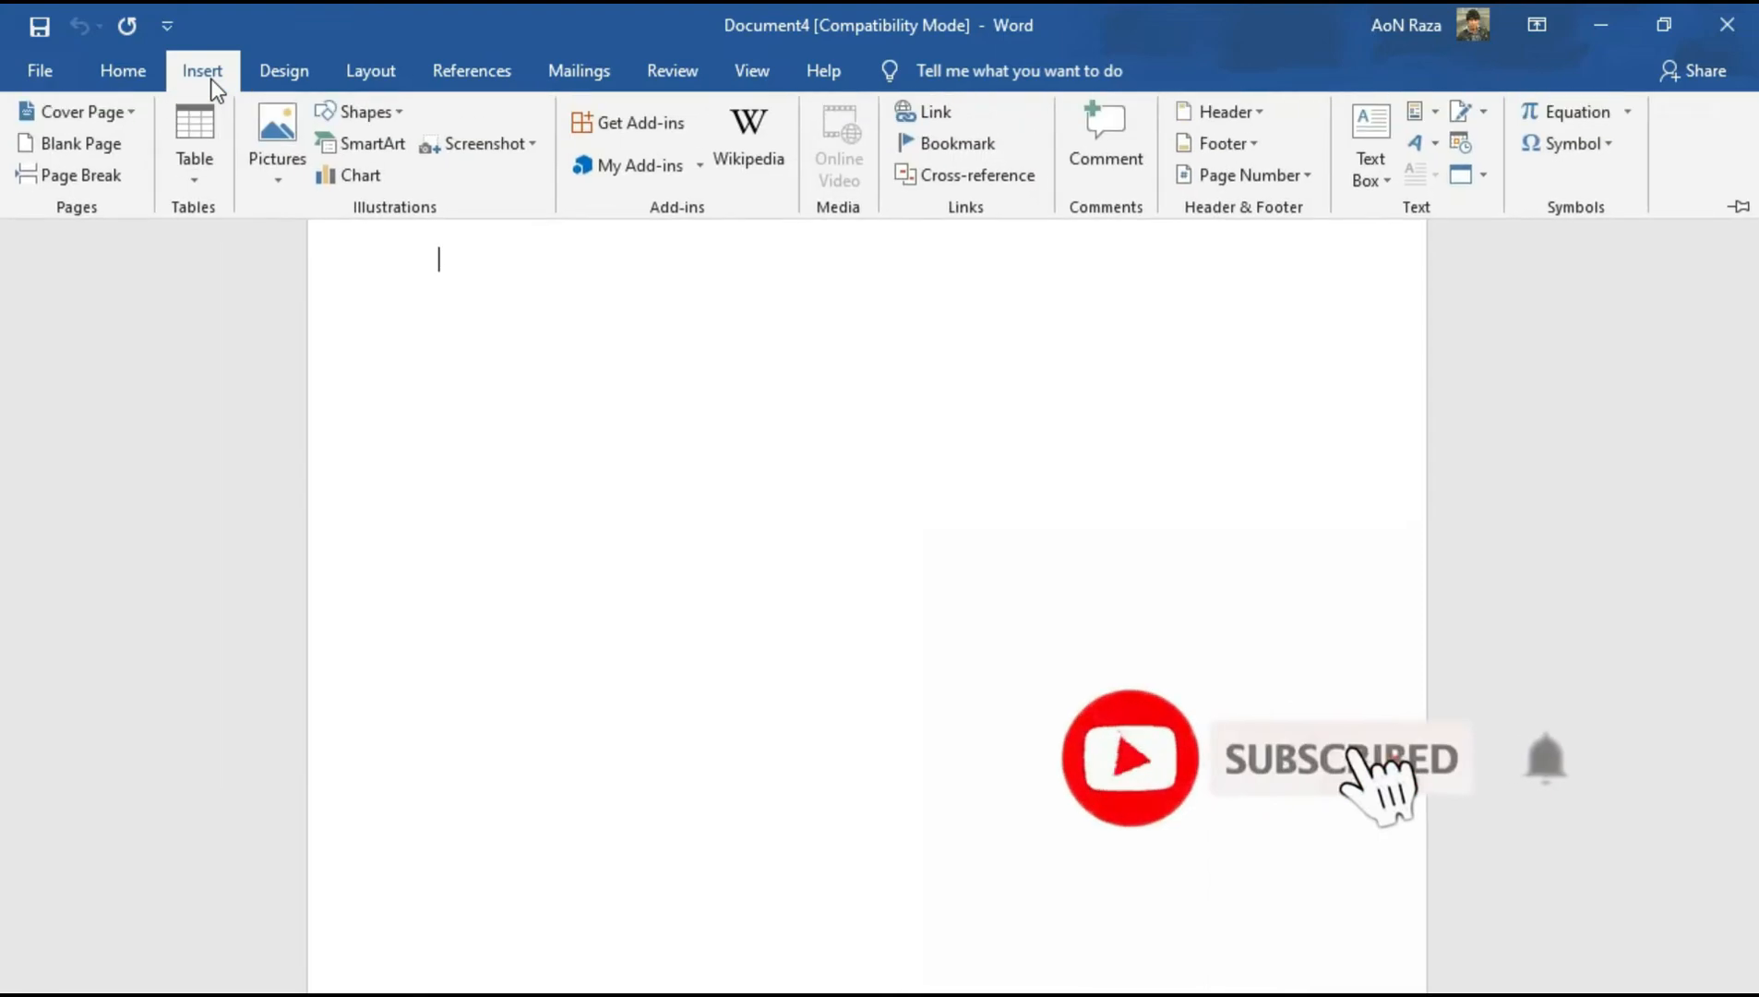
{"action": "left_click", "coordinate": [273, 160]}
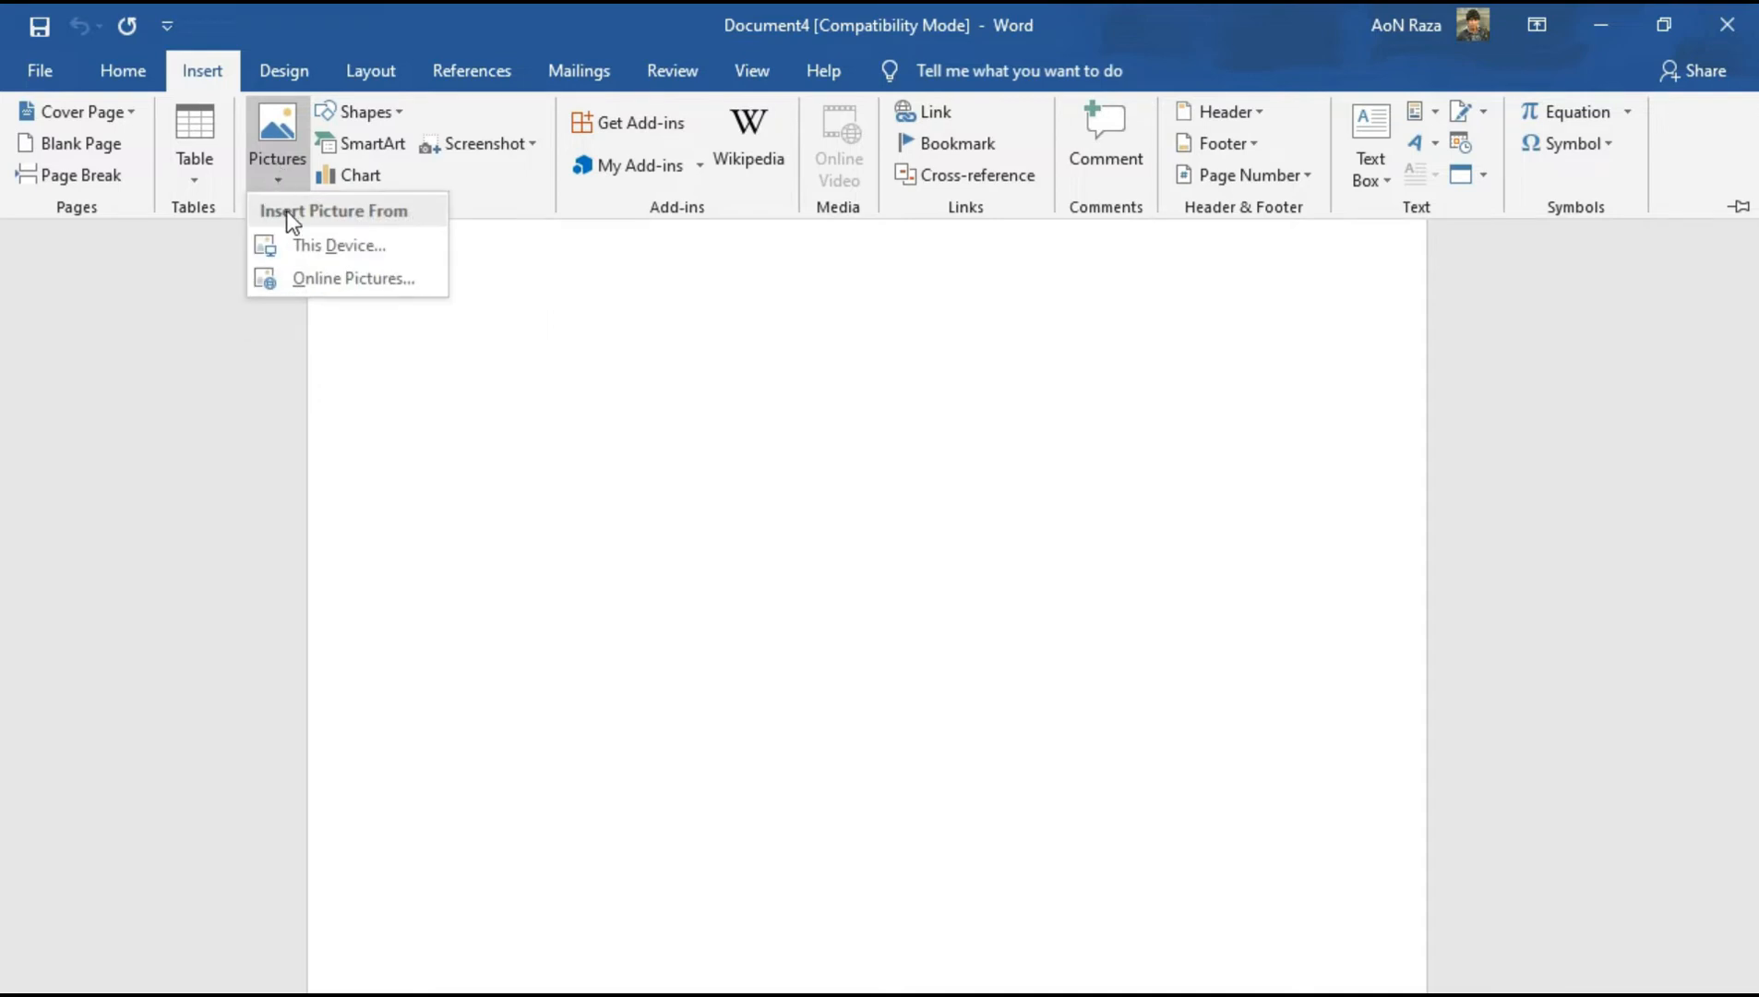
{"action": "left_click", "coordinate": [288, 244]}
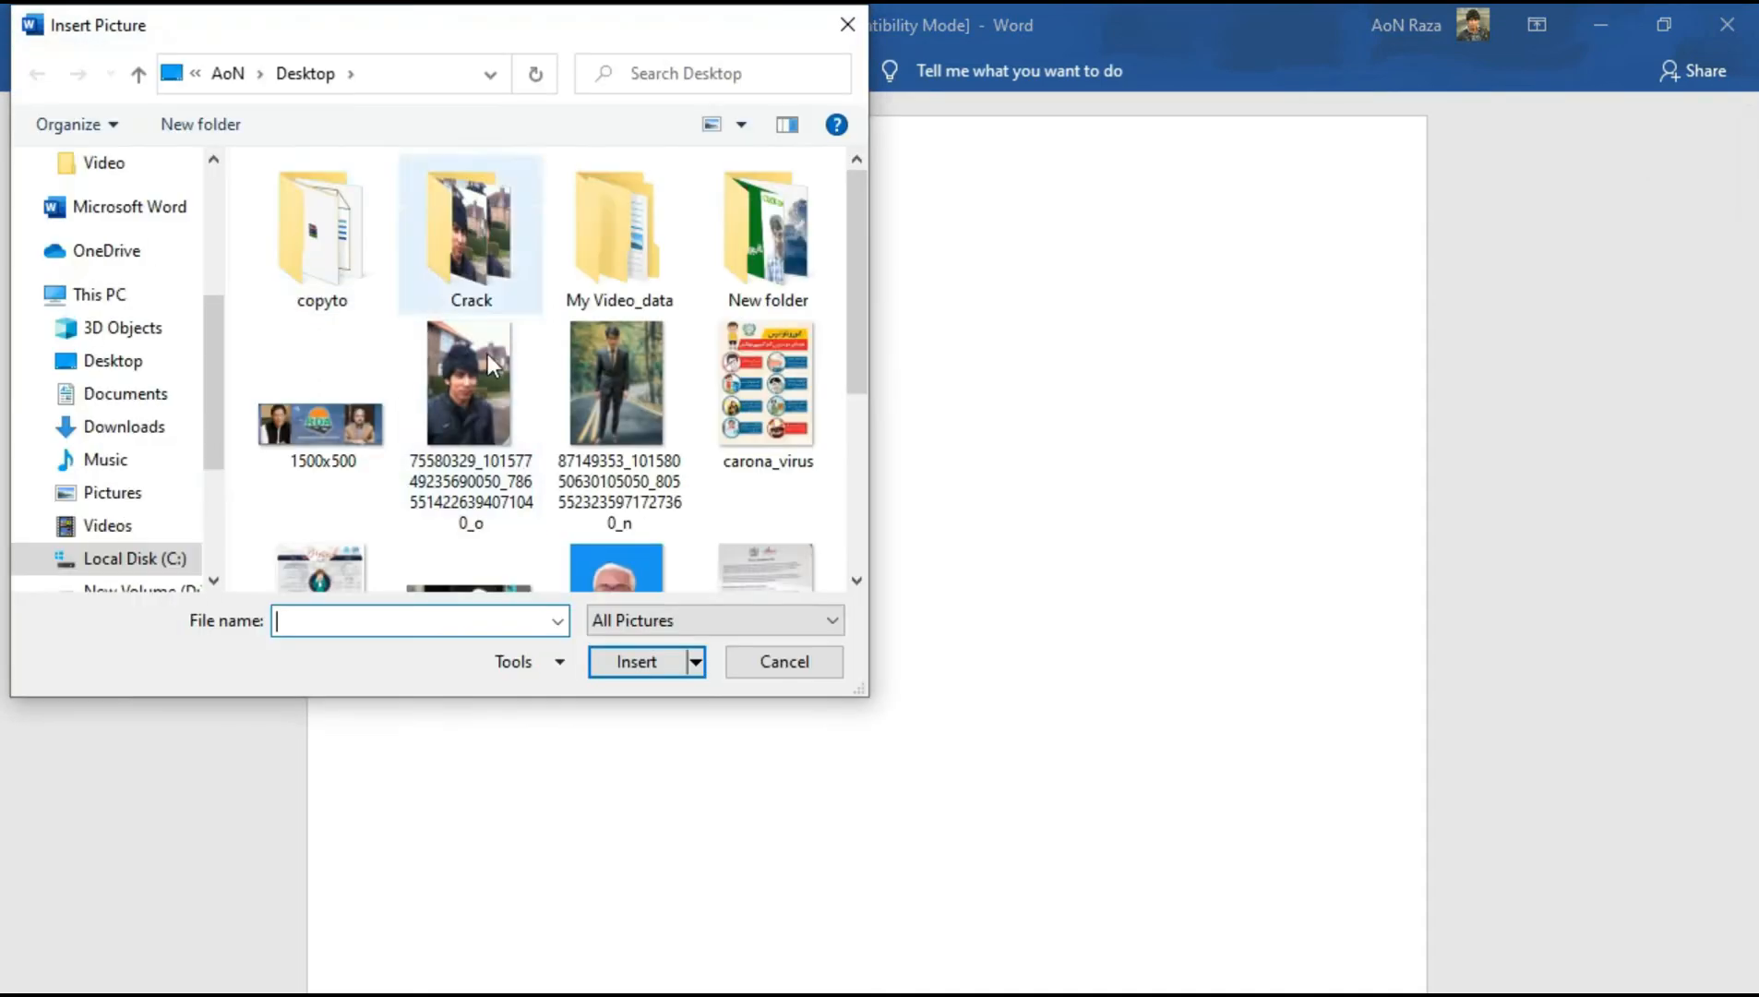
{"action": "scroll", "coordinate": [211, 194], "scroll_direction": "up", "scroll_amount": 3}
{"action": "scroll", "coordinate": [212, 194], "scroll_direction": "down", "scroll_amount": 3}
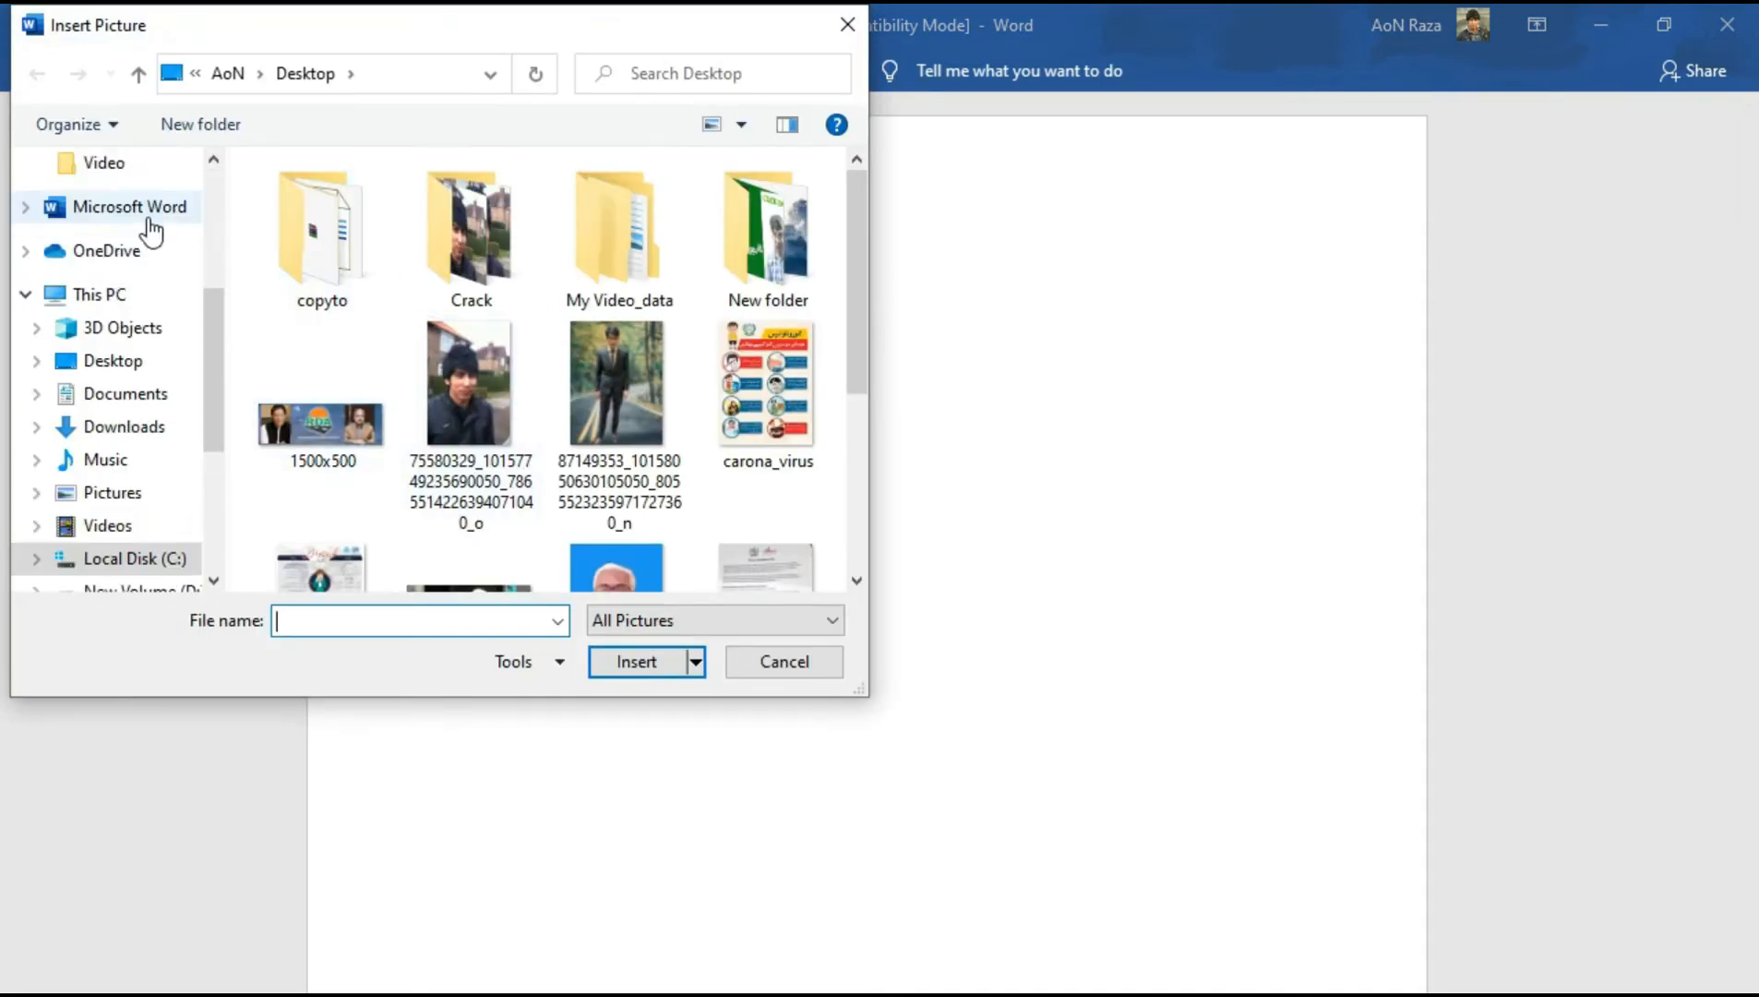
{"action": "left_click", "coordinate": [199, 208]}
{"action": "left_click", "coordinate": [171, 220]}
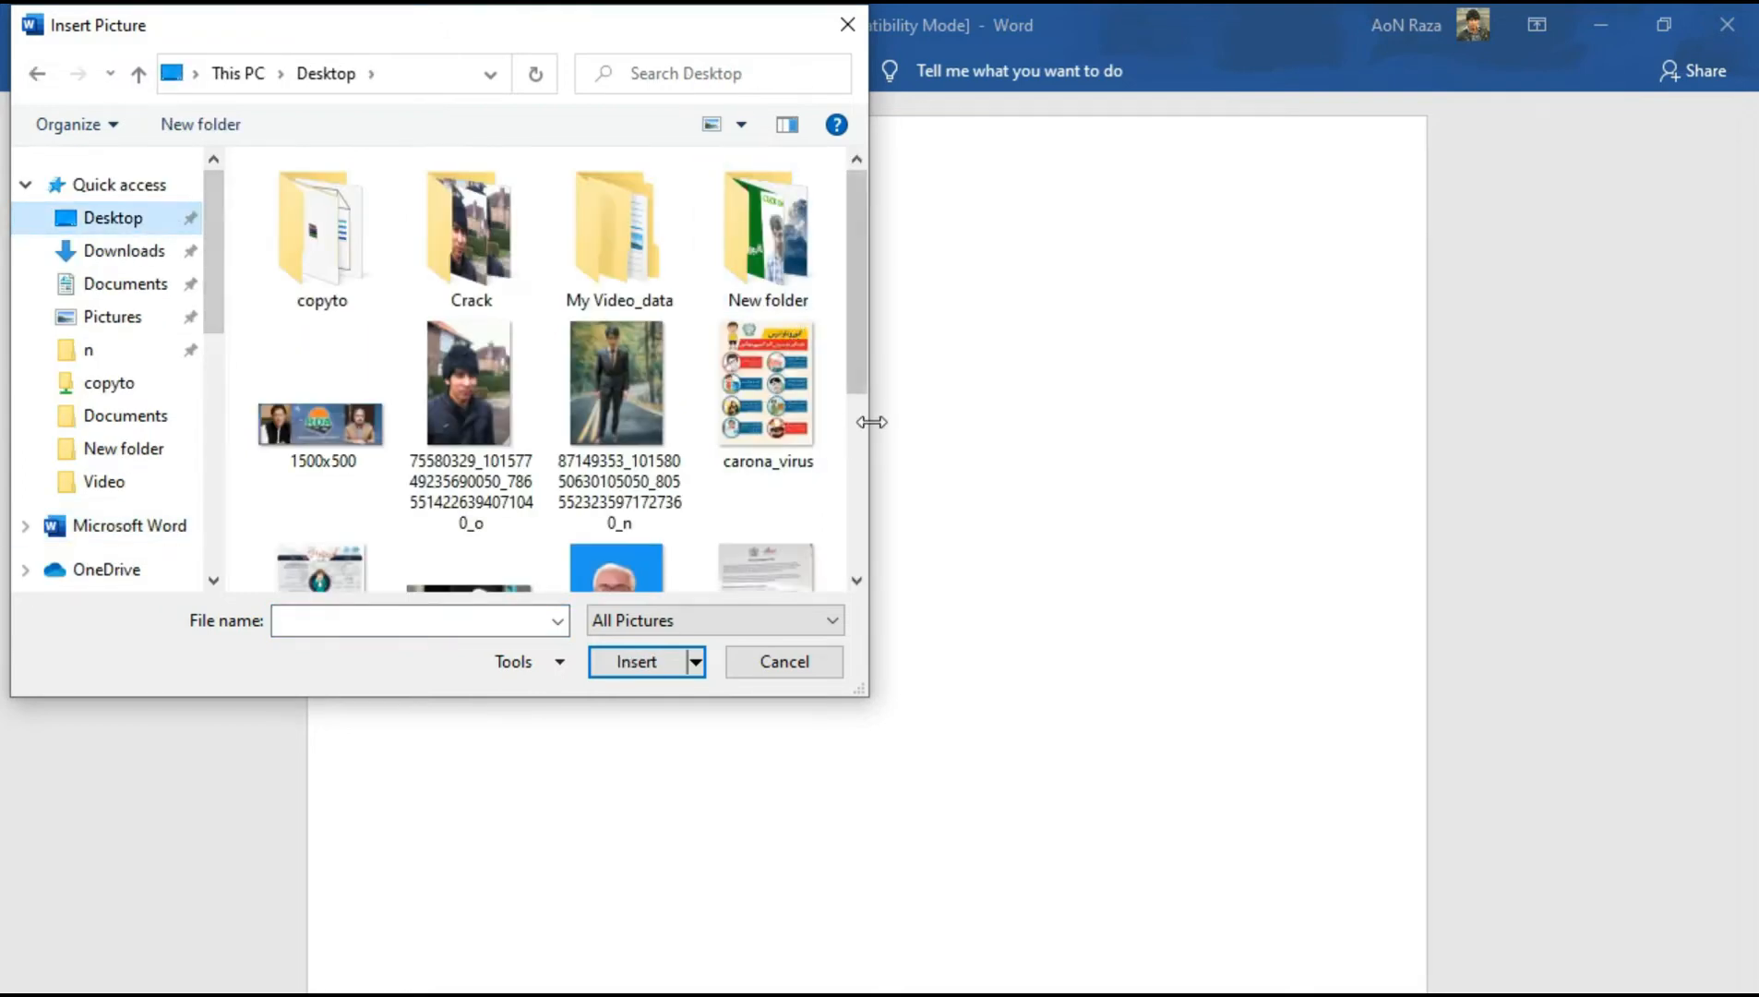
{"action": "scroll", "coordinate": [861, 422], "scroll_direction": "down", "scroll_amount": 3}
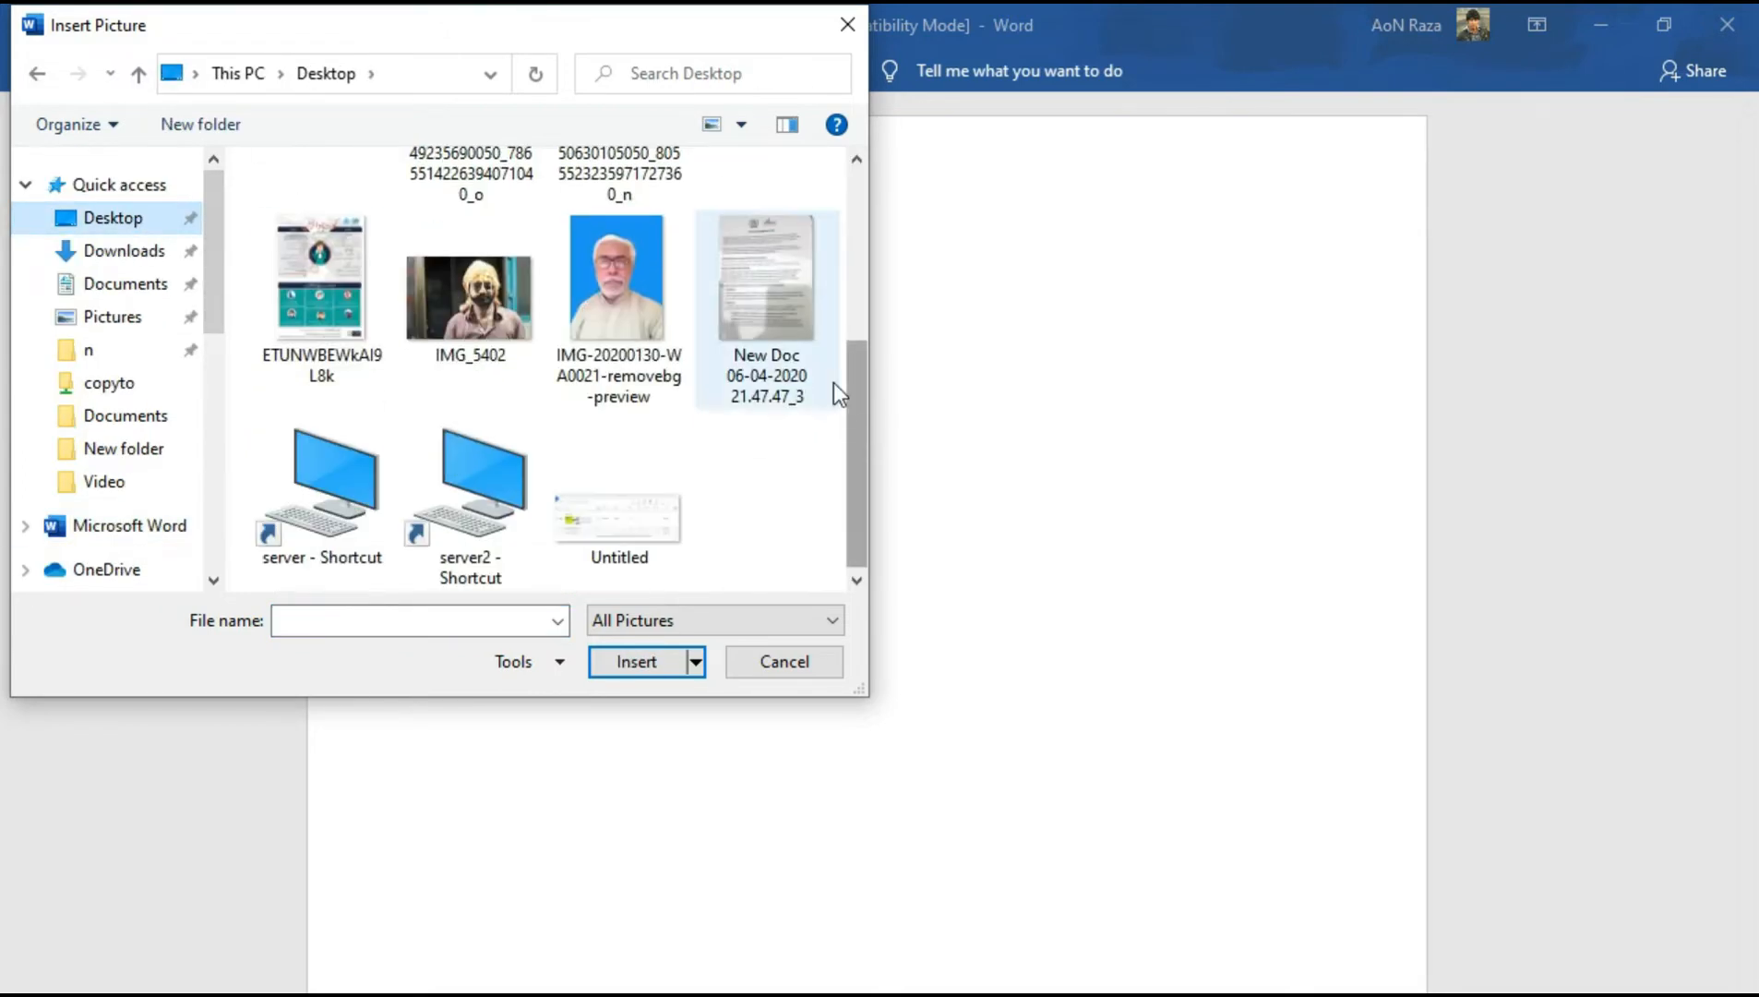
{"action": "left_click", "coordinate": [773, 308]}
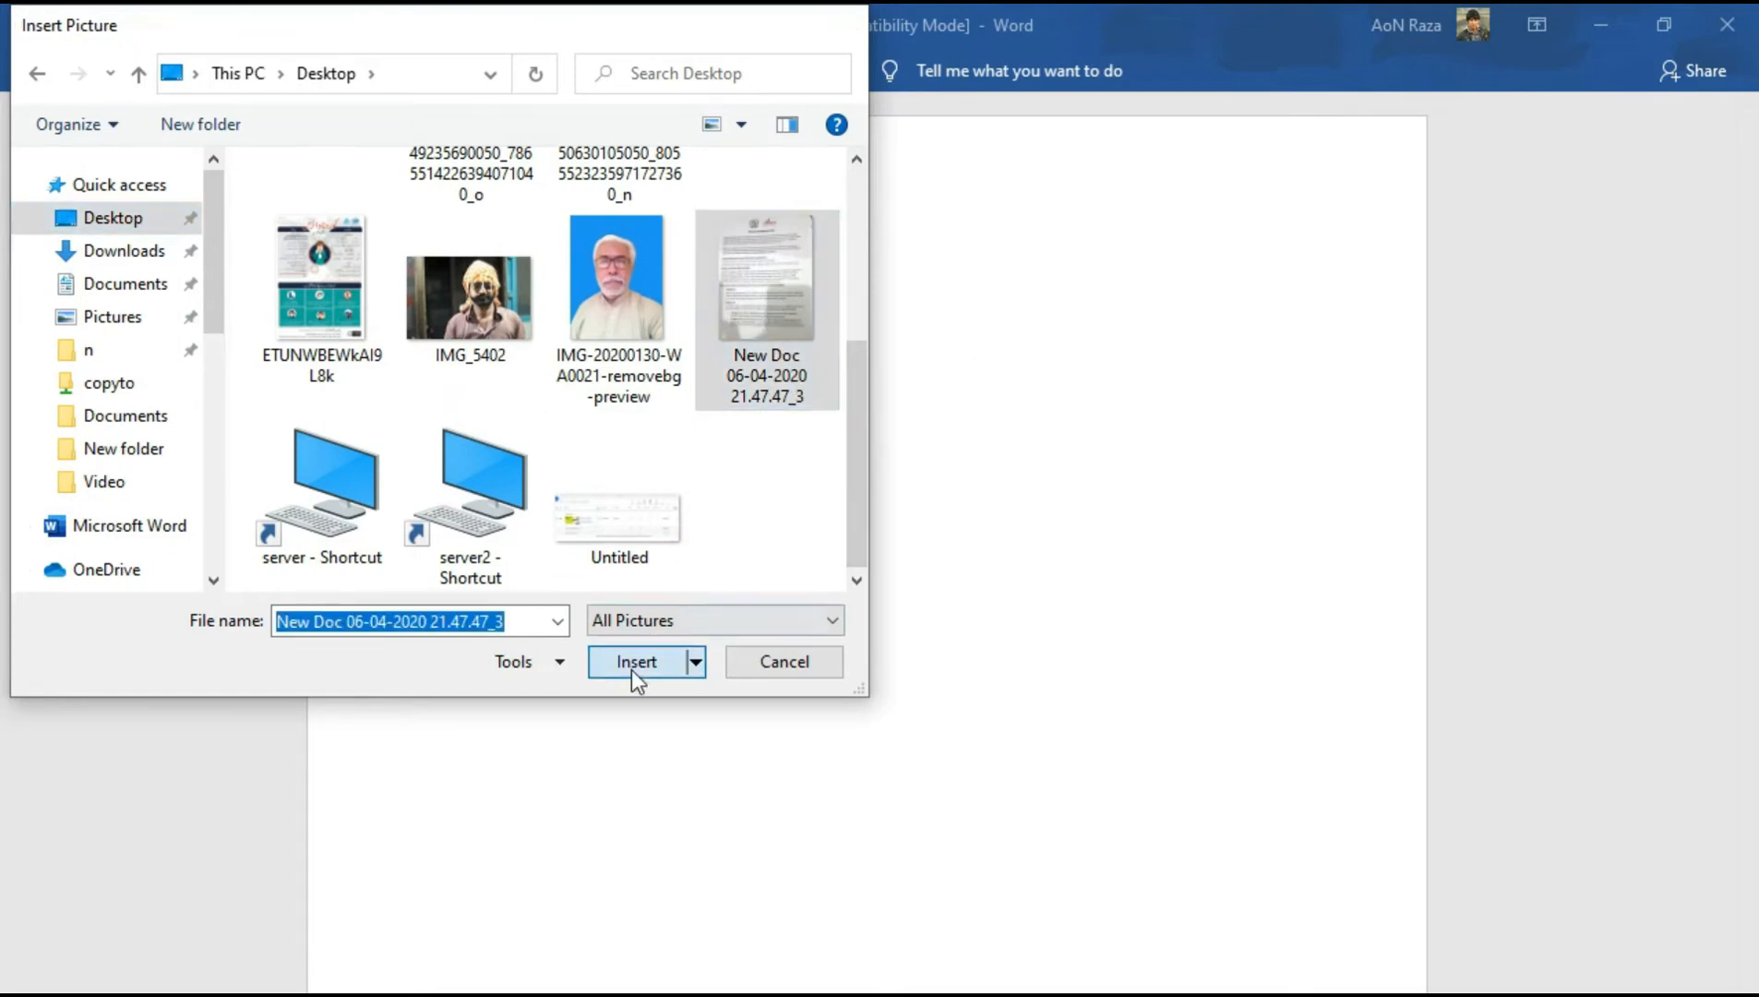
{"action": "left_click", "coordinate": [631, 669]}
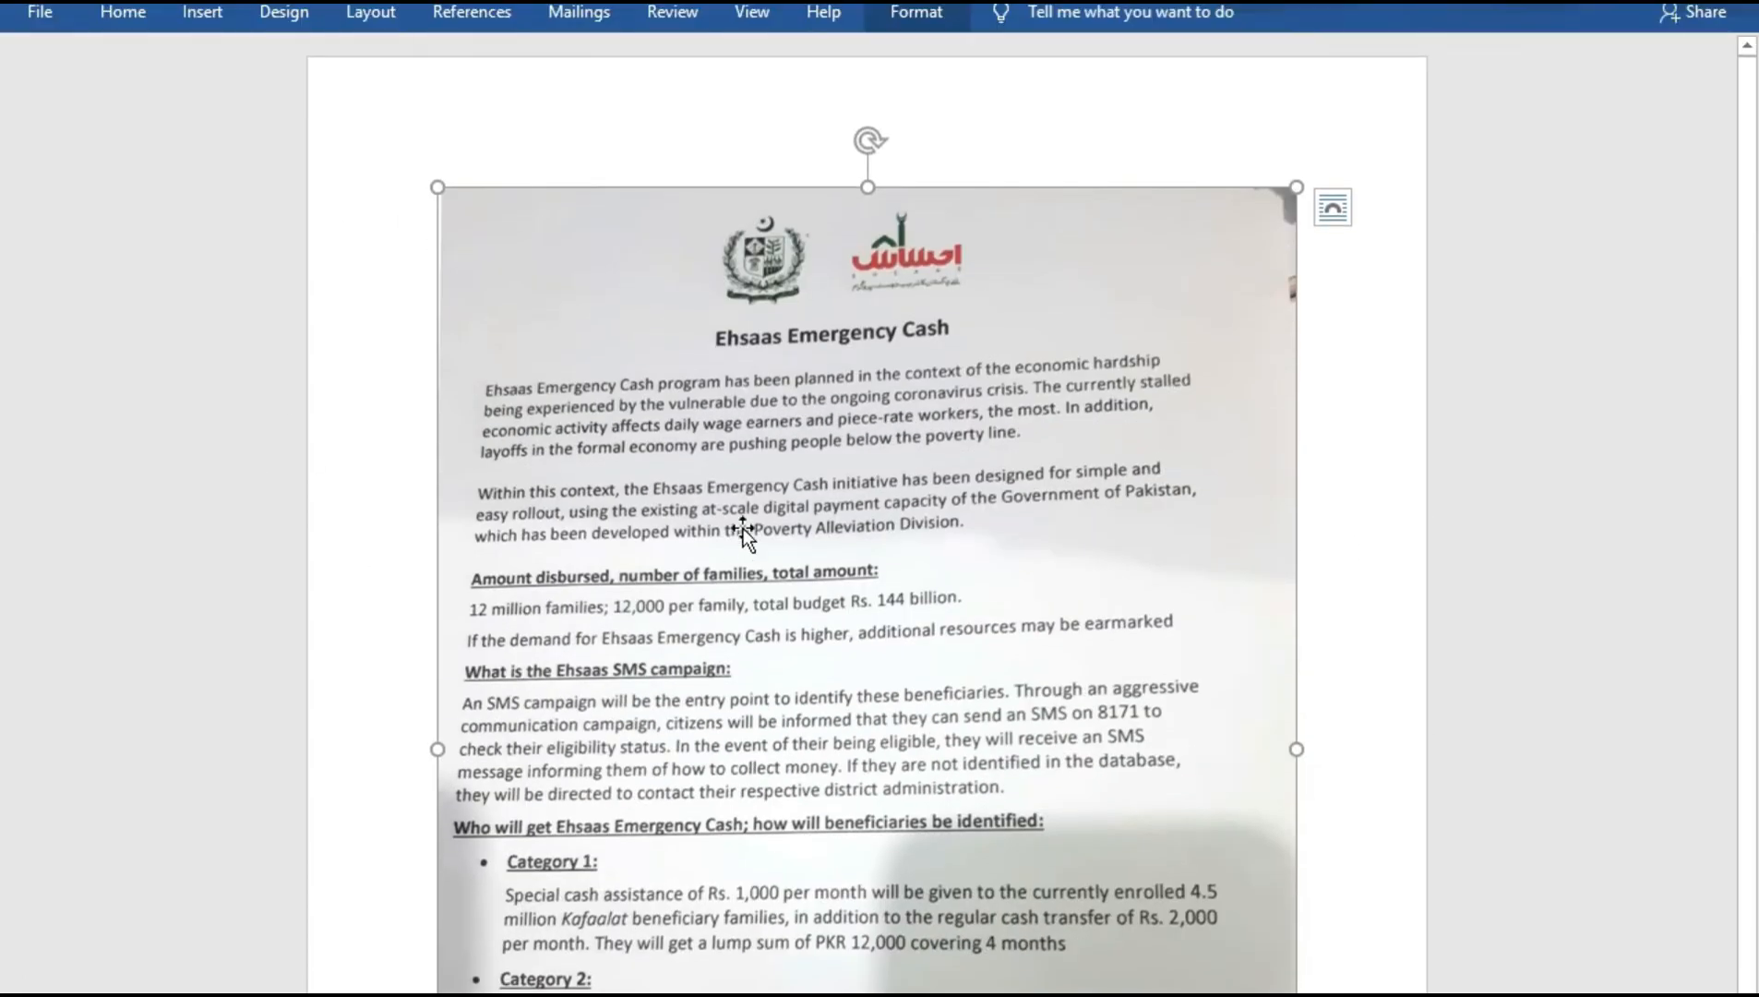
{"action": "scroll", "coordinate": [744, 489], "scroll_direction": "down", "scroll_amount": 2}
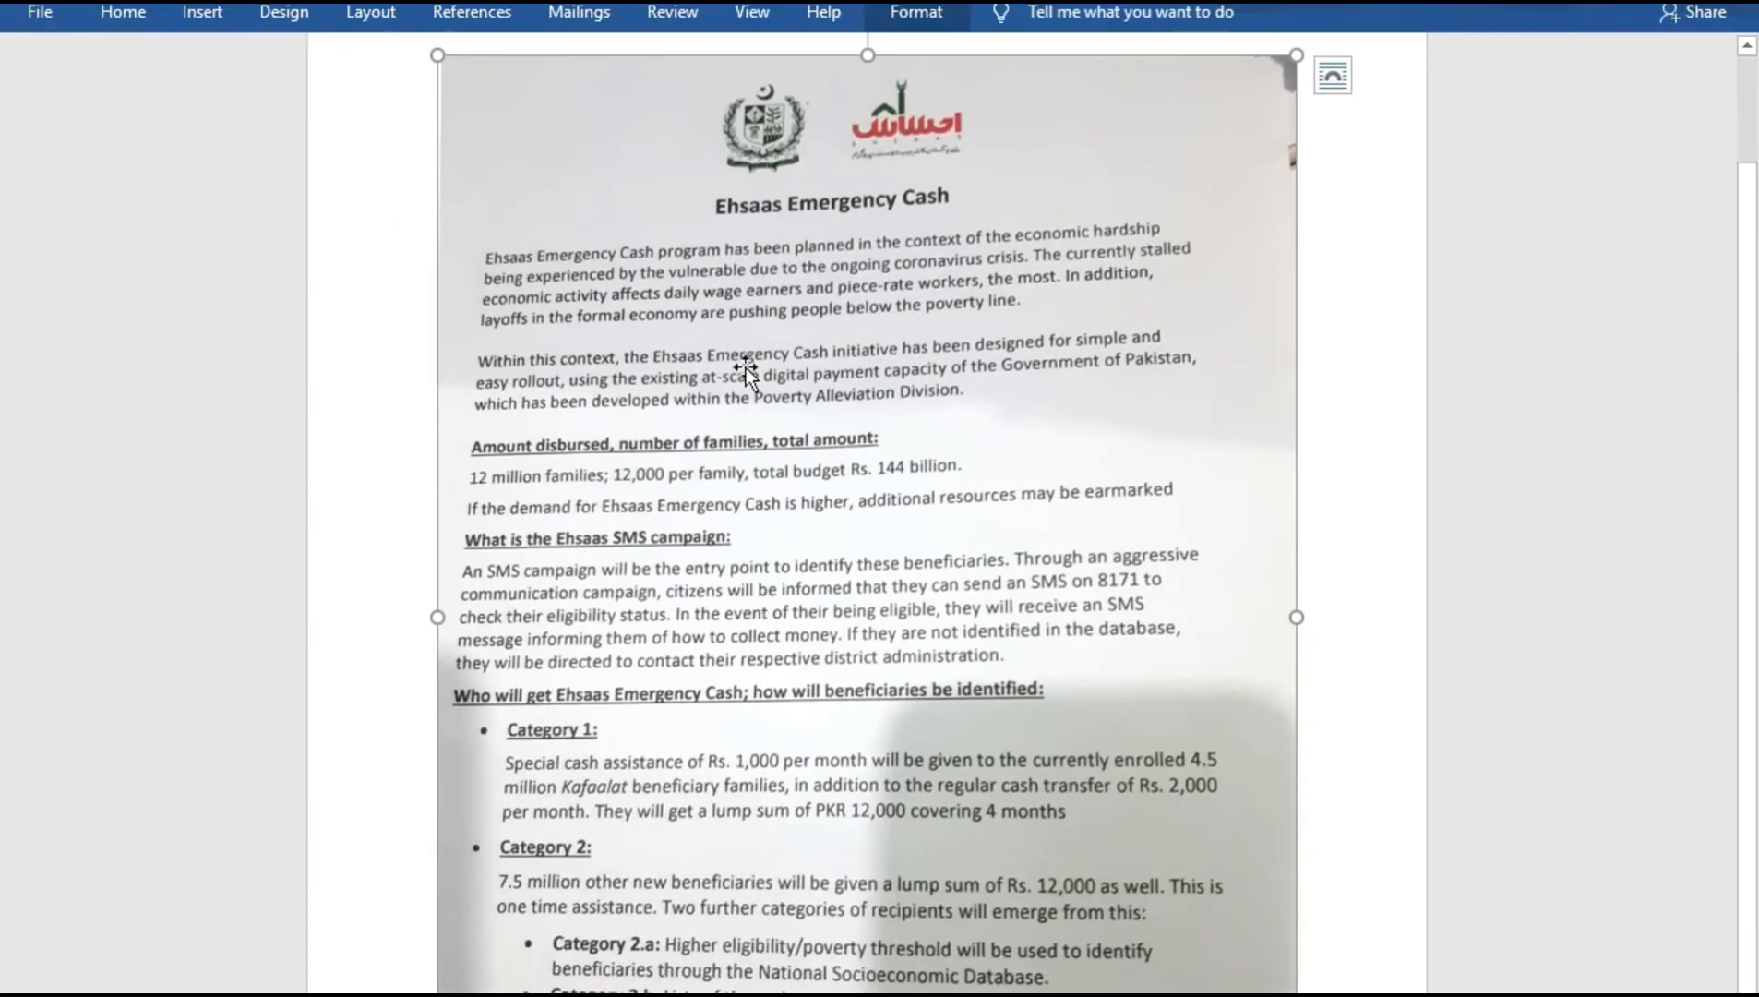
{"action": "right_click", "coordinate": [714, 286]}
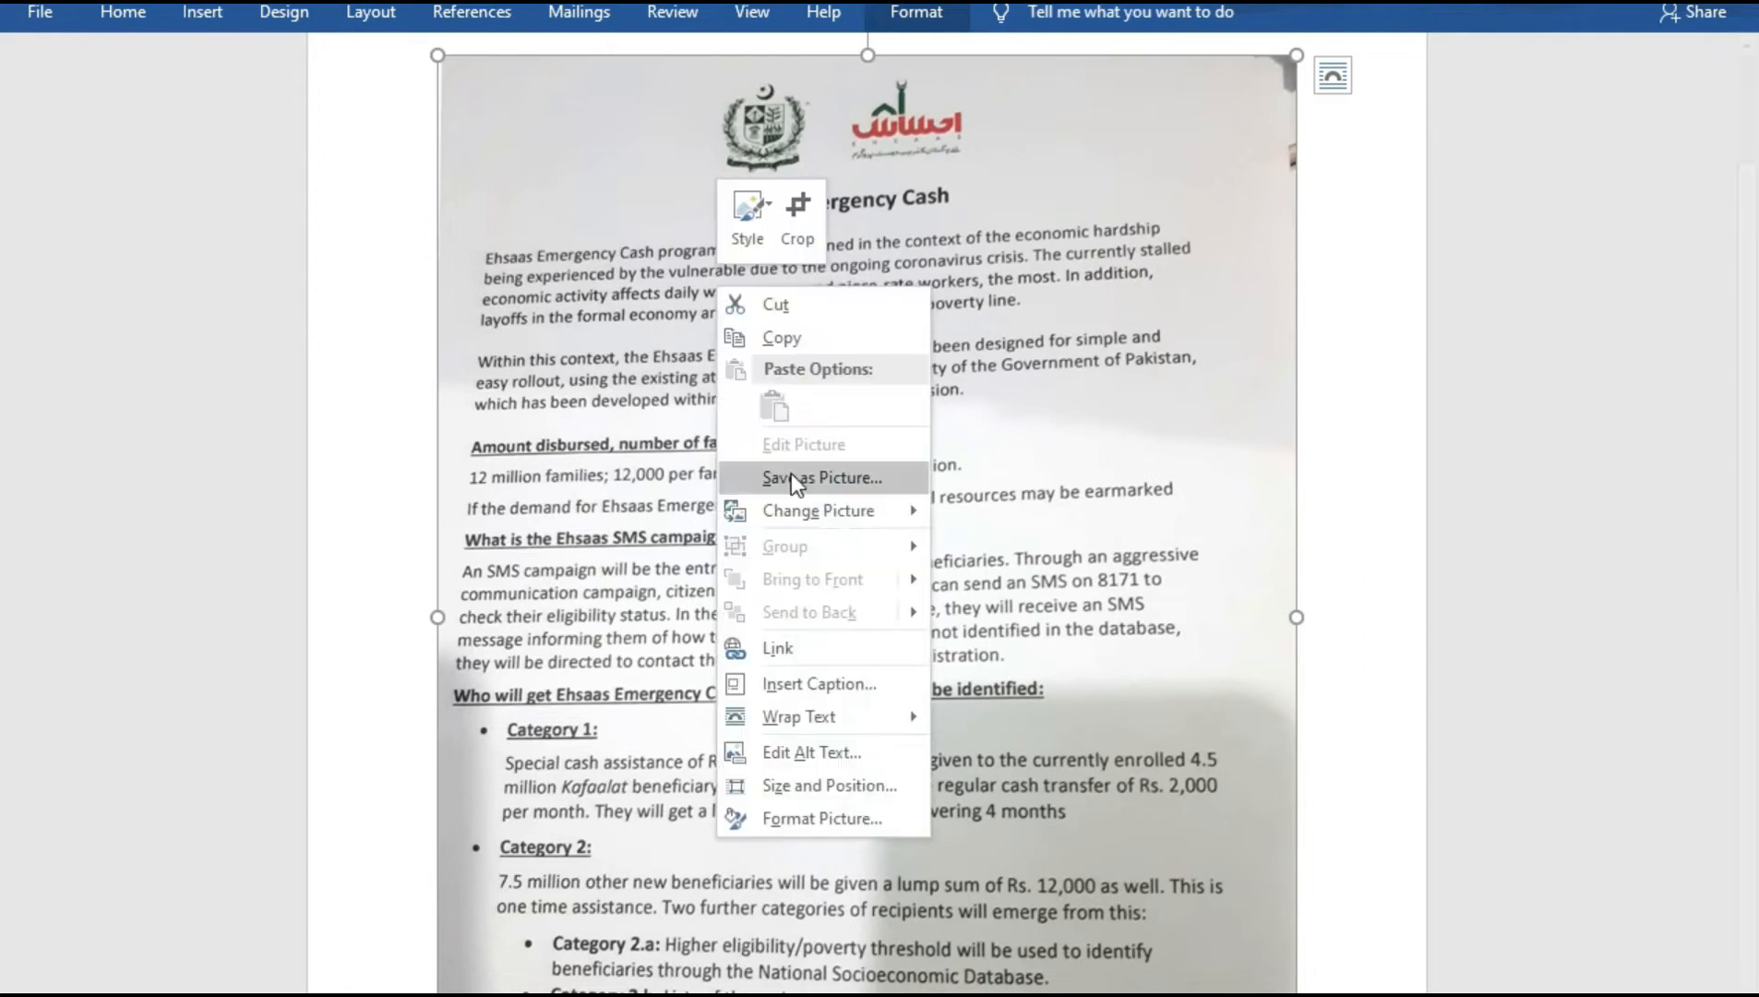
{"action": "left_click", "coordinate": [630, 427]}
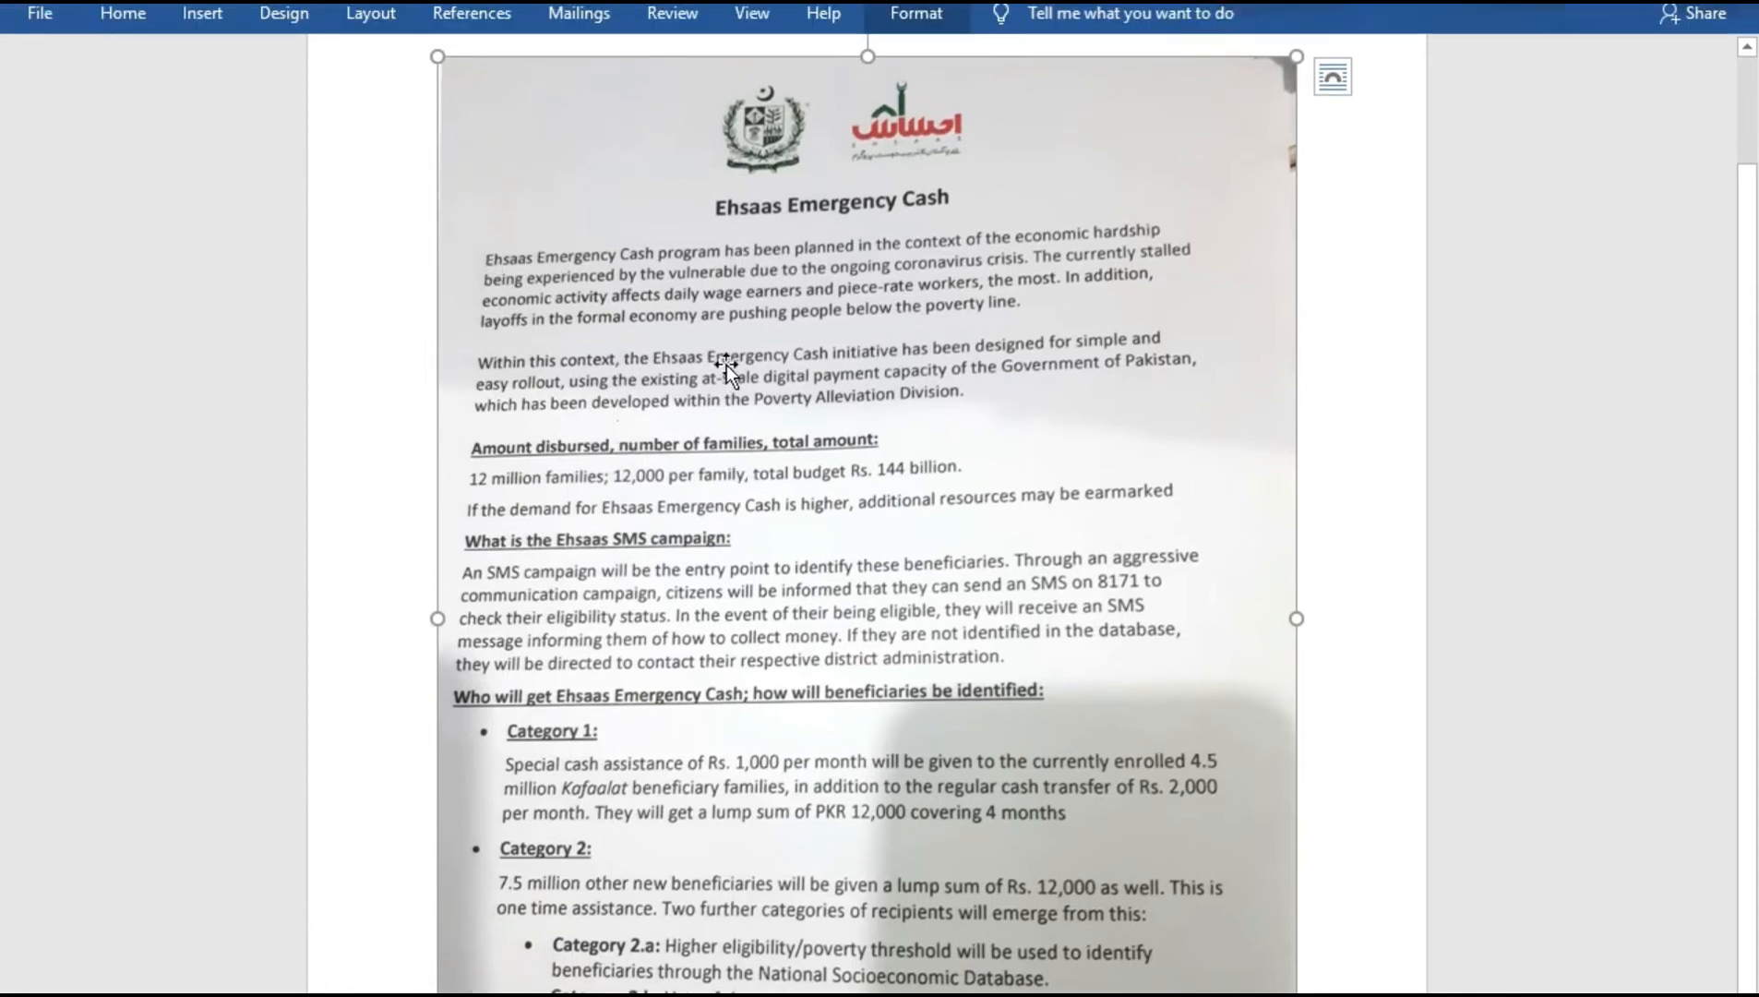
Start saving the document with the inserted picture to the Desktop under the name convert file.docx
{"action": "left_click", "coordinate": [40, 13]}
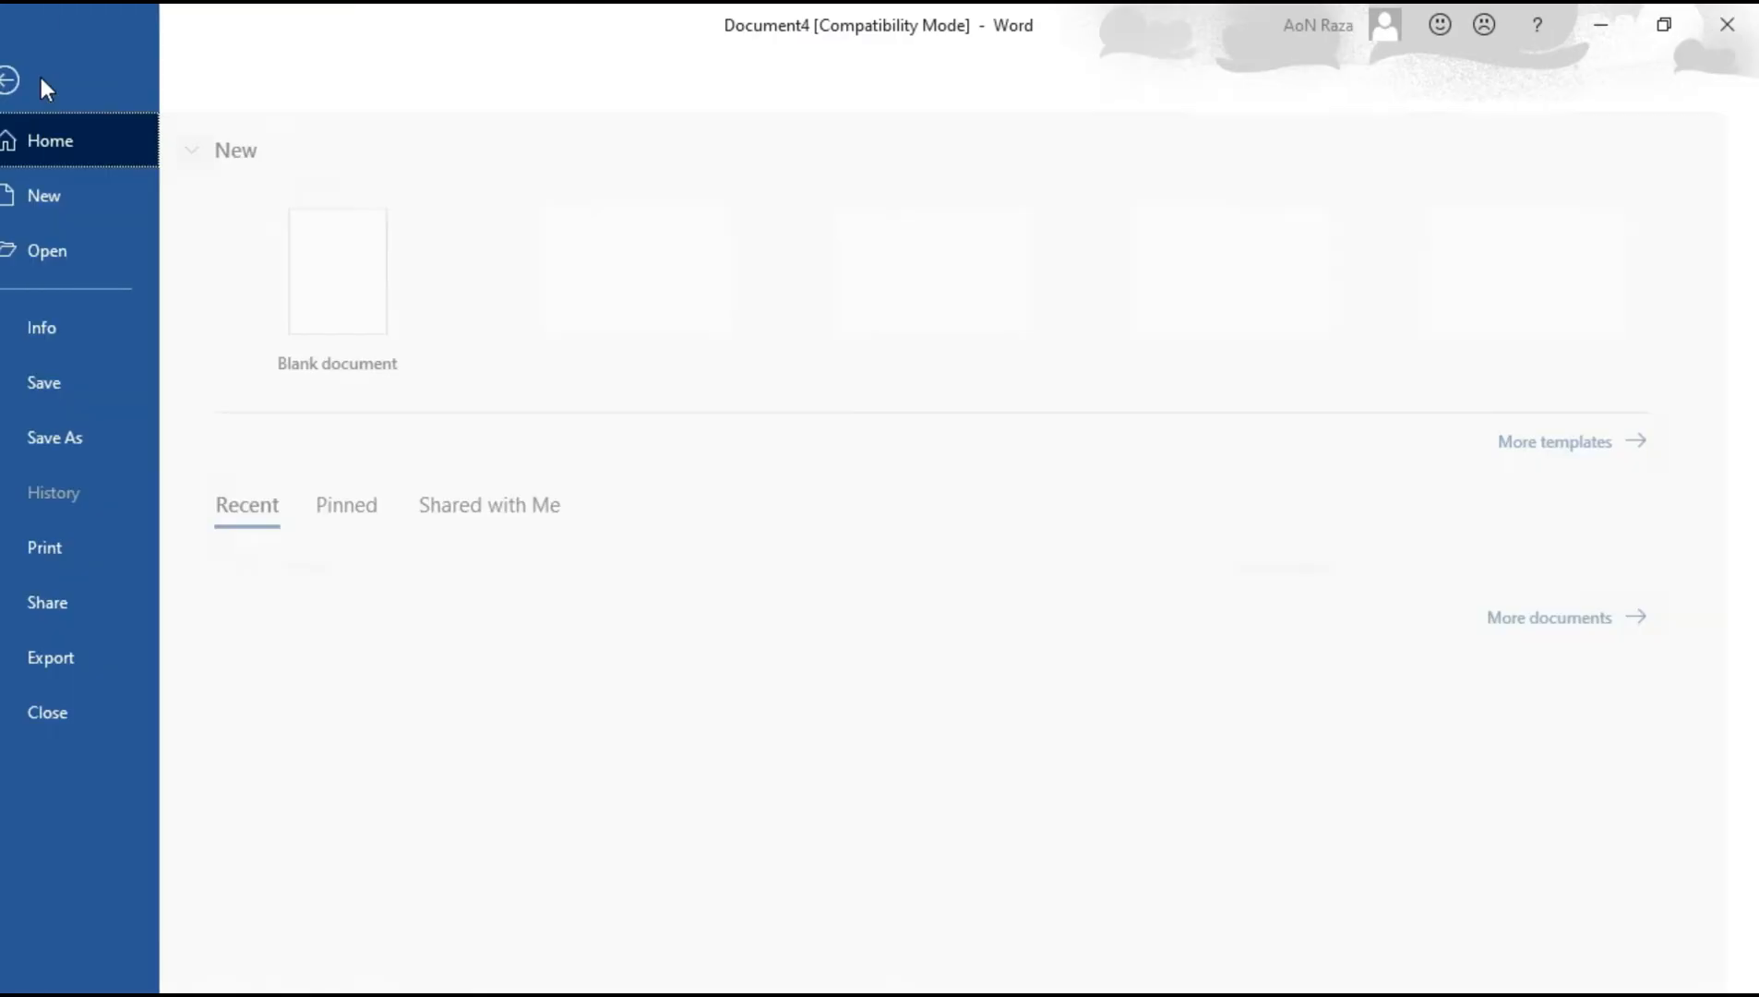
{"action": "left_click", "coordinate": [93, 432]}
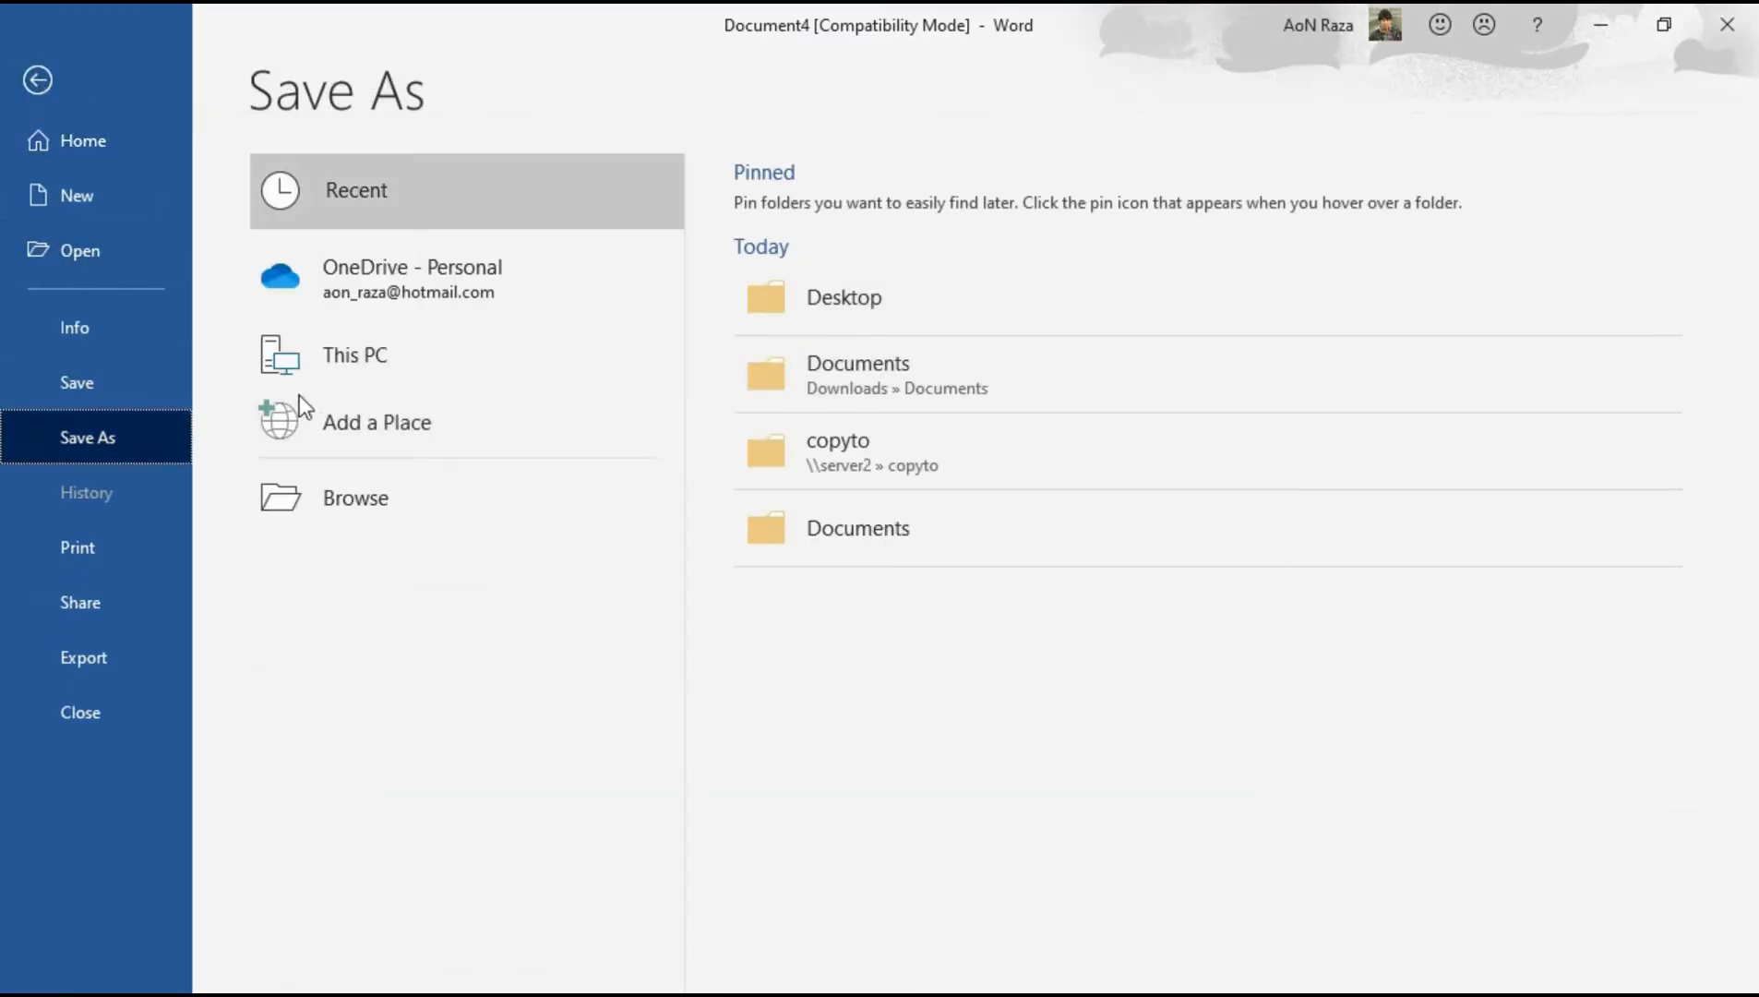
{"action": "left_click", "coordinate": [861, 312]}
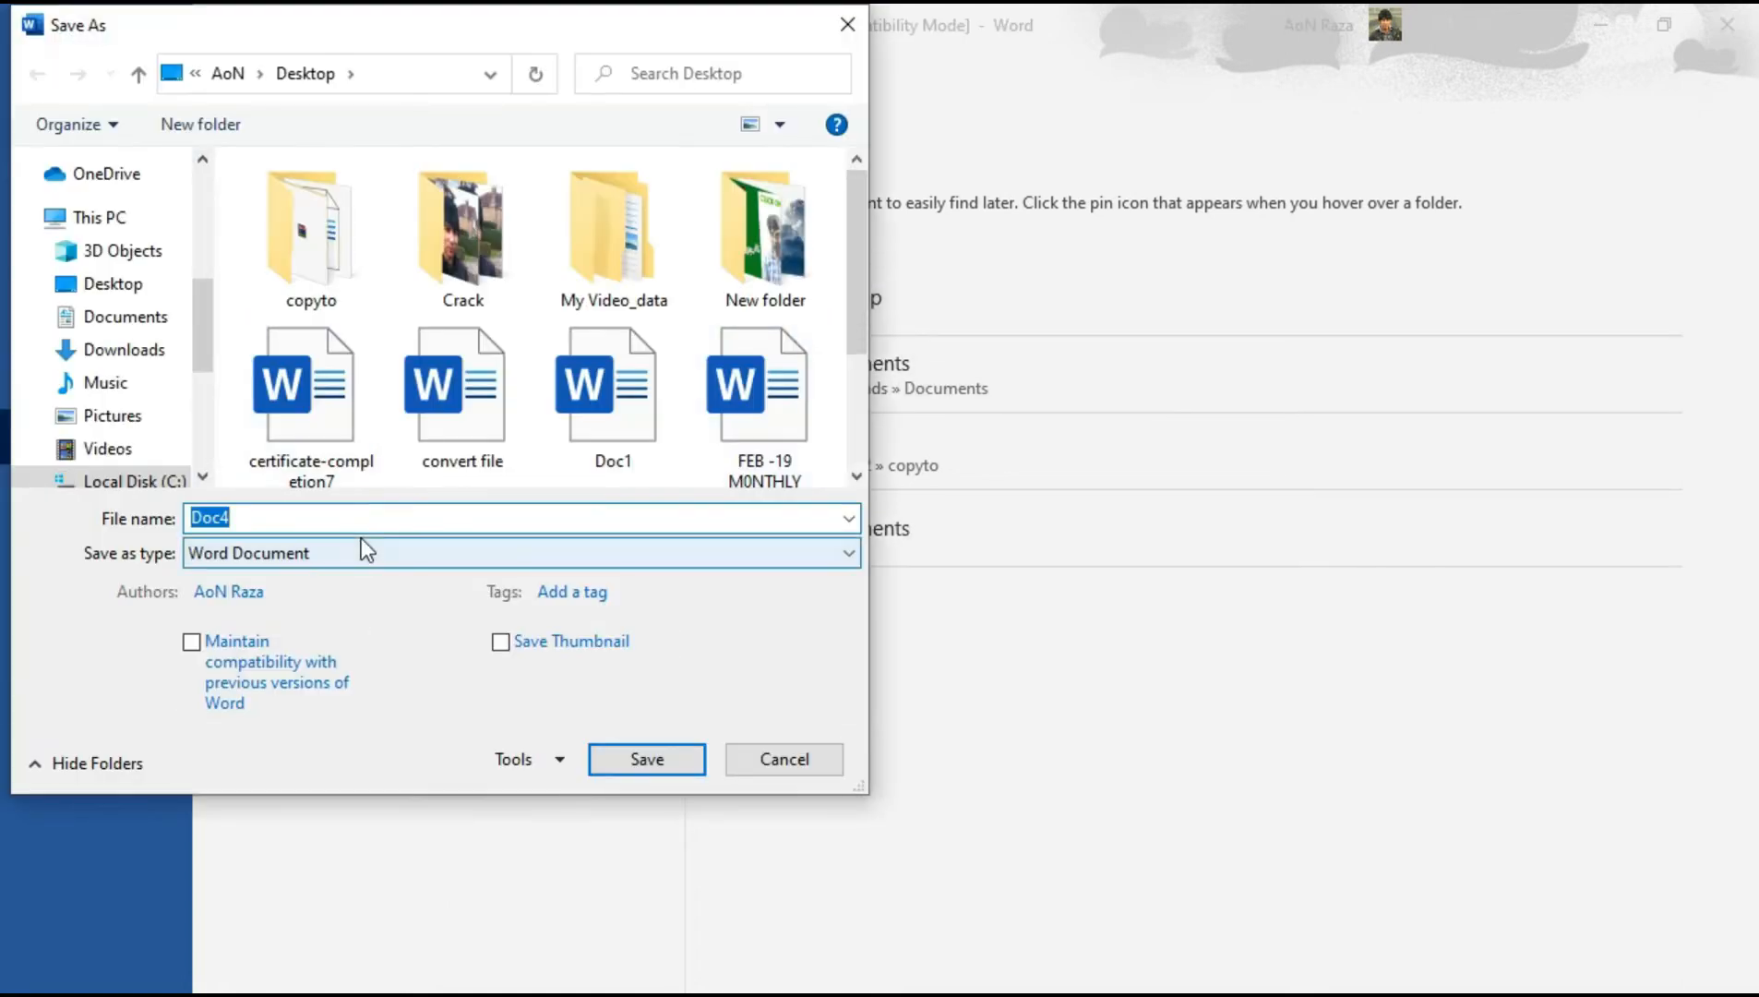
{"action": "scroll", "coordinate": [856, 364], "scroll_direction": "down", "scroll_amount": 2}
{"action": "scroll", "coordinate": [842, 219], "scroll_direction": "up", "scroll_amount": 2}
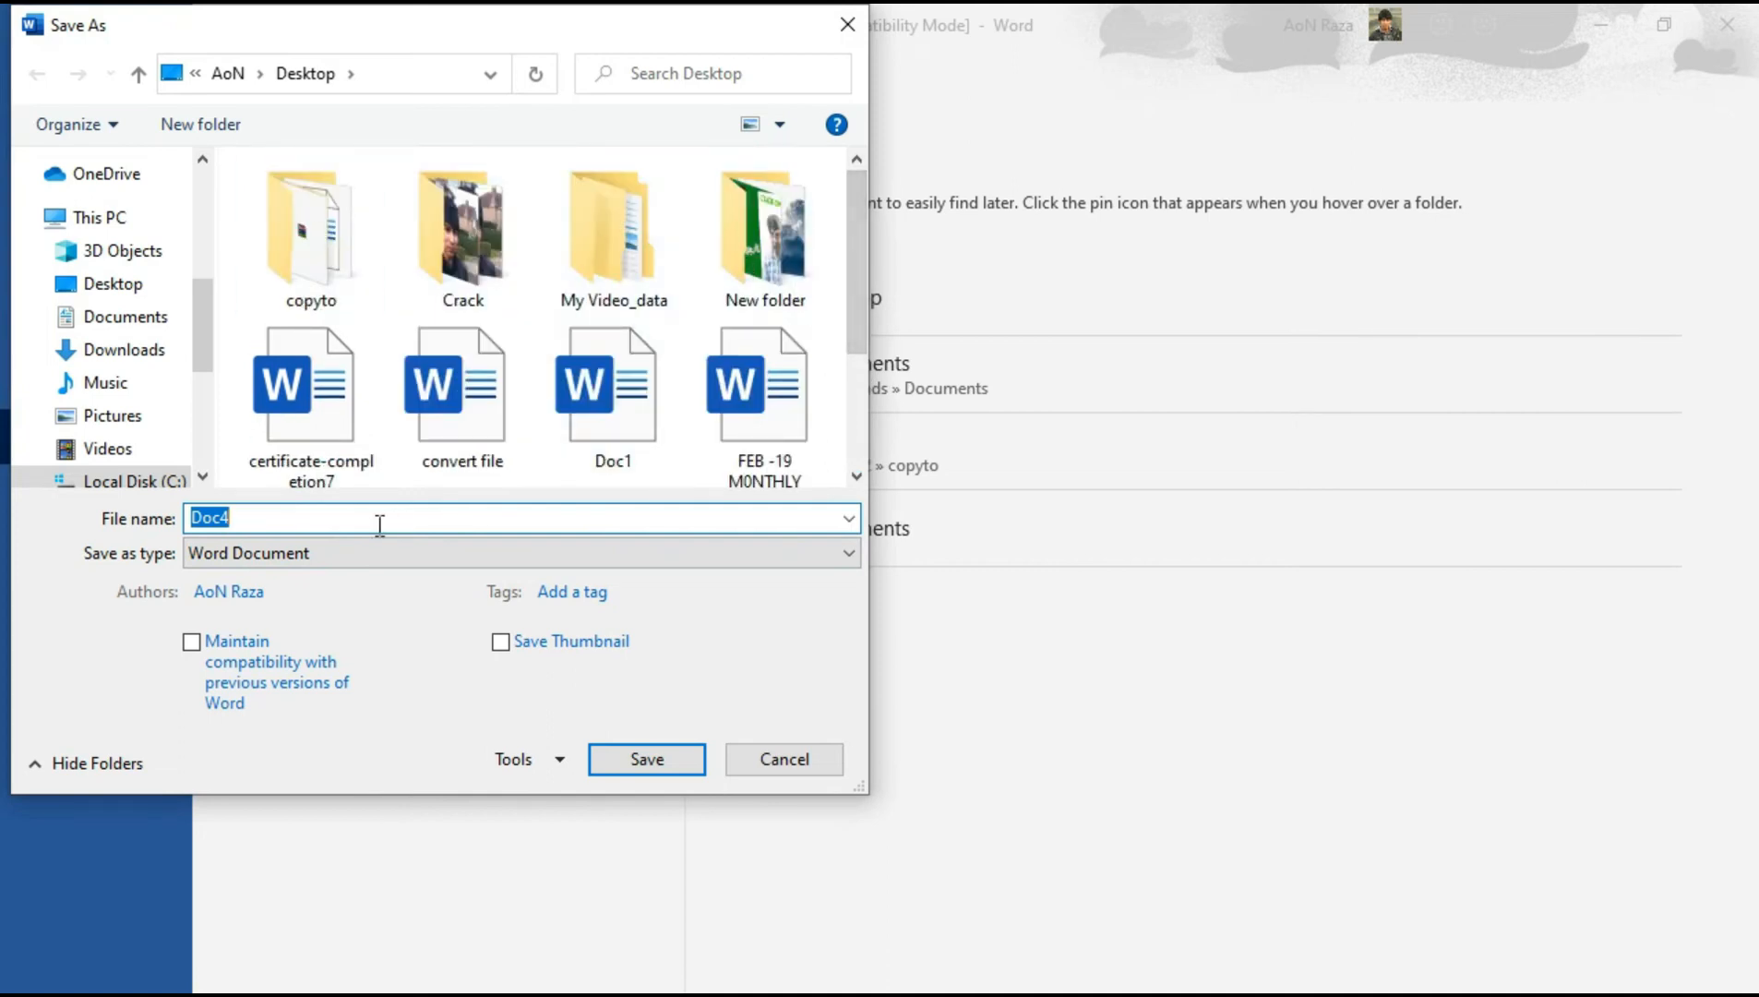
{"action": "type", "text": "c"}
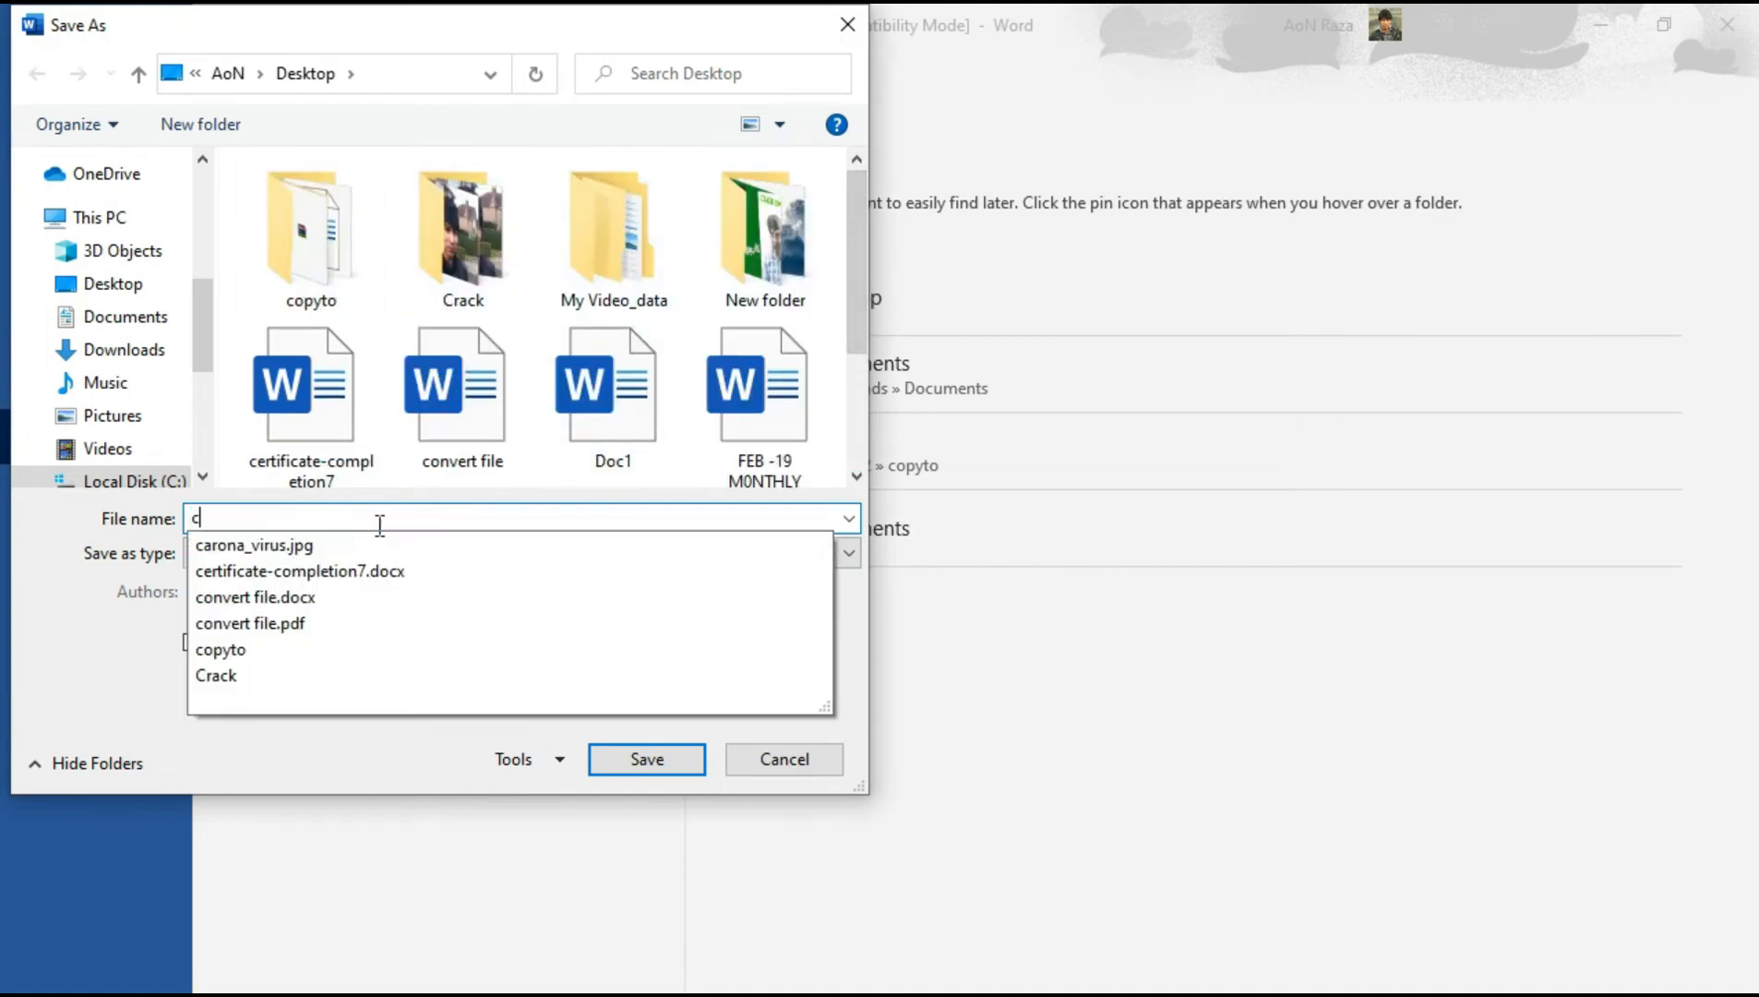
{"action": "type", "text": "onver"}
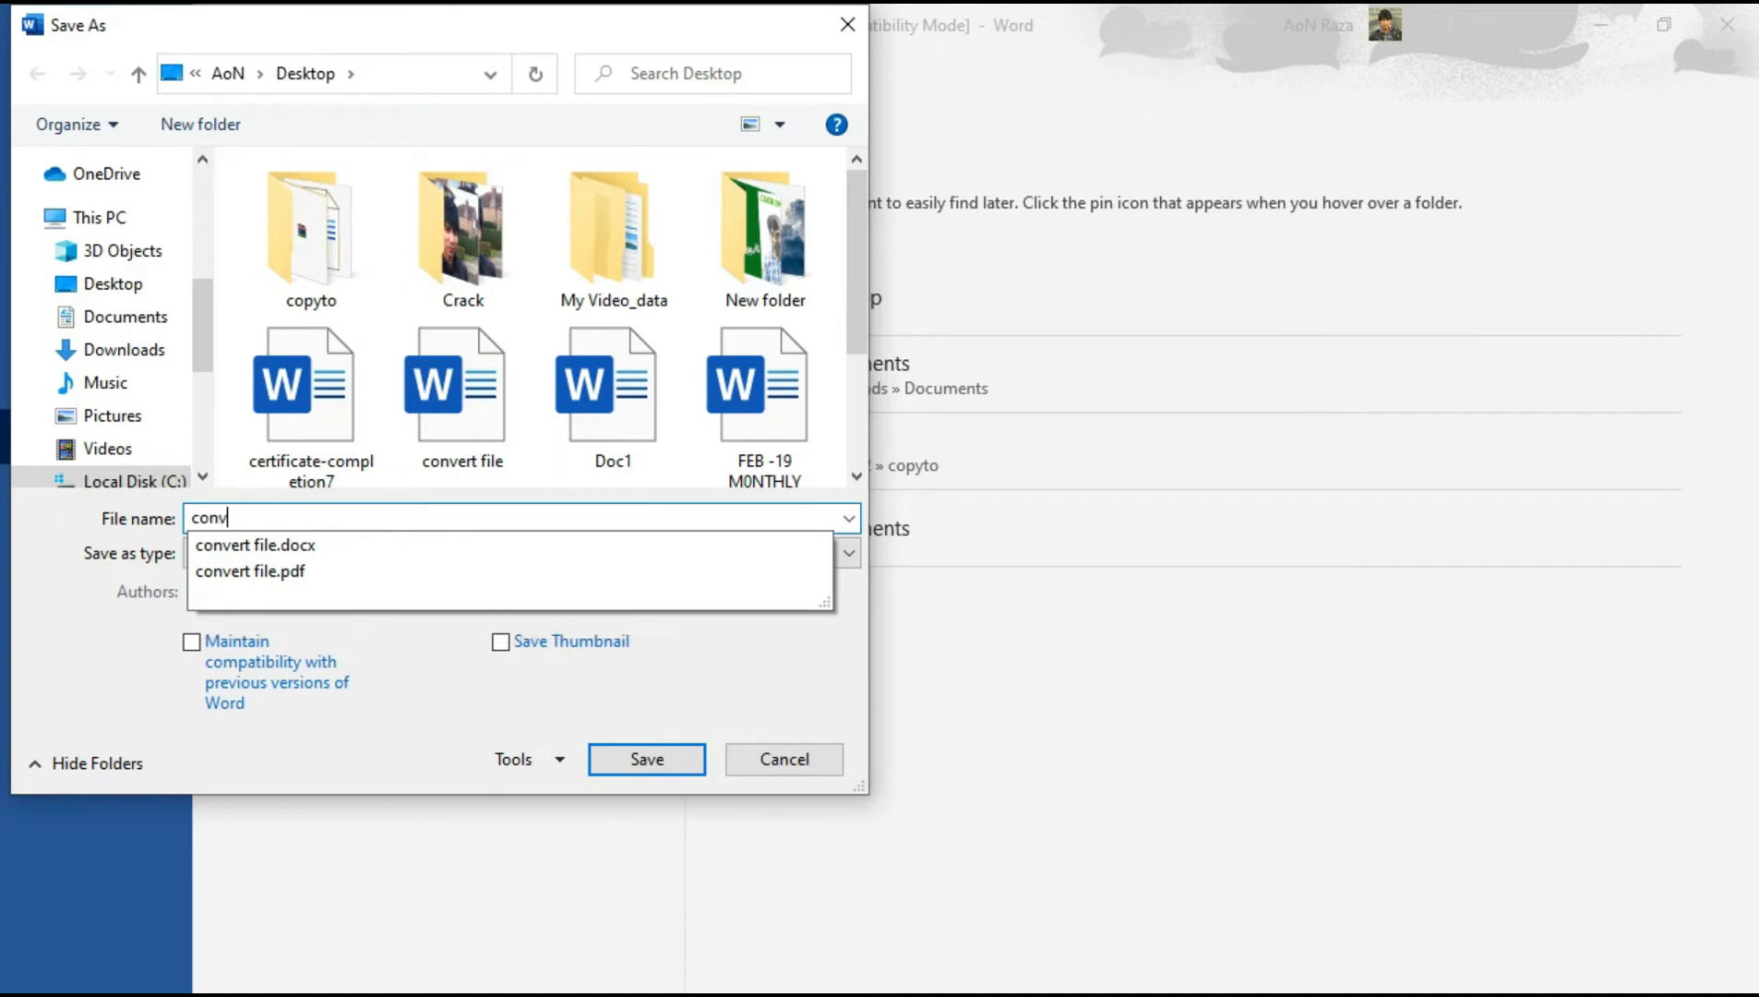
{"action": "left_click", "coordinate": [335, 546]}
Try to save the document as a PDF named convert file, and cancel the save
{"action": "left_click", "coordinate": [335, 551]}
{"action": "left_click", "coordinate": [357, 549]}
{"action": "left_click", "coordinate": [349, 552]}
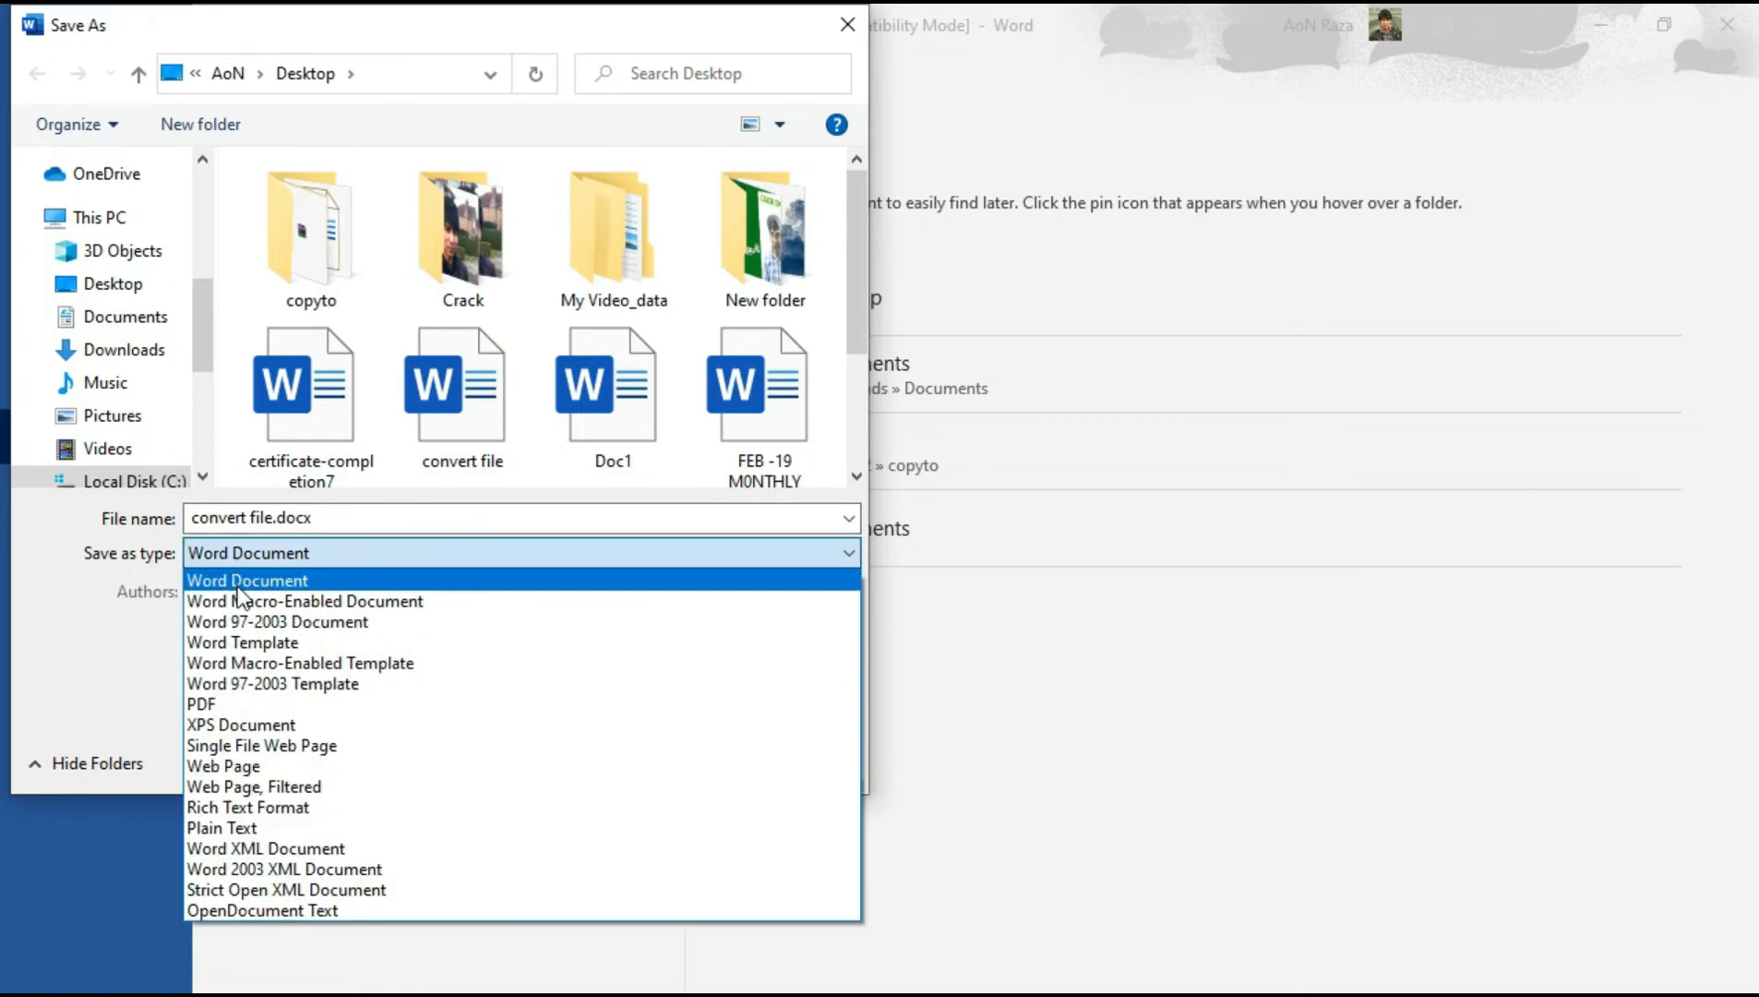
{"action": "left_click", "coordinate": [251, 702]}
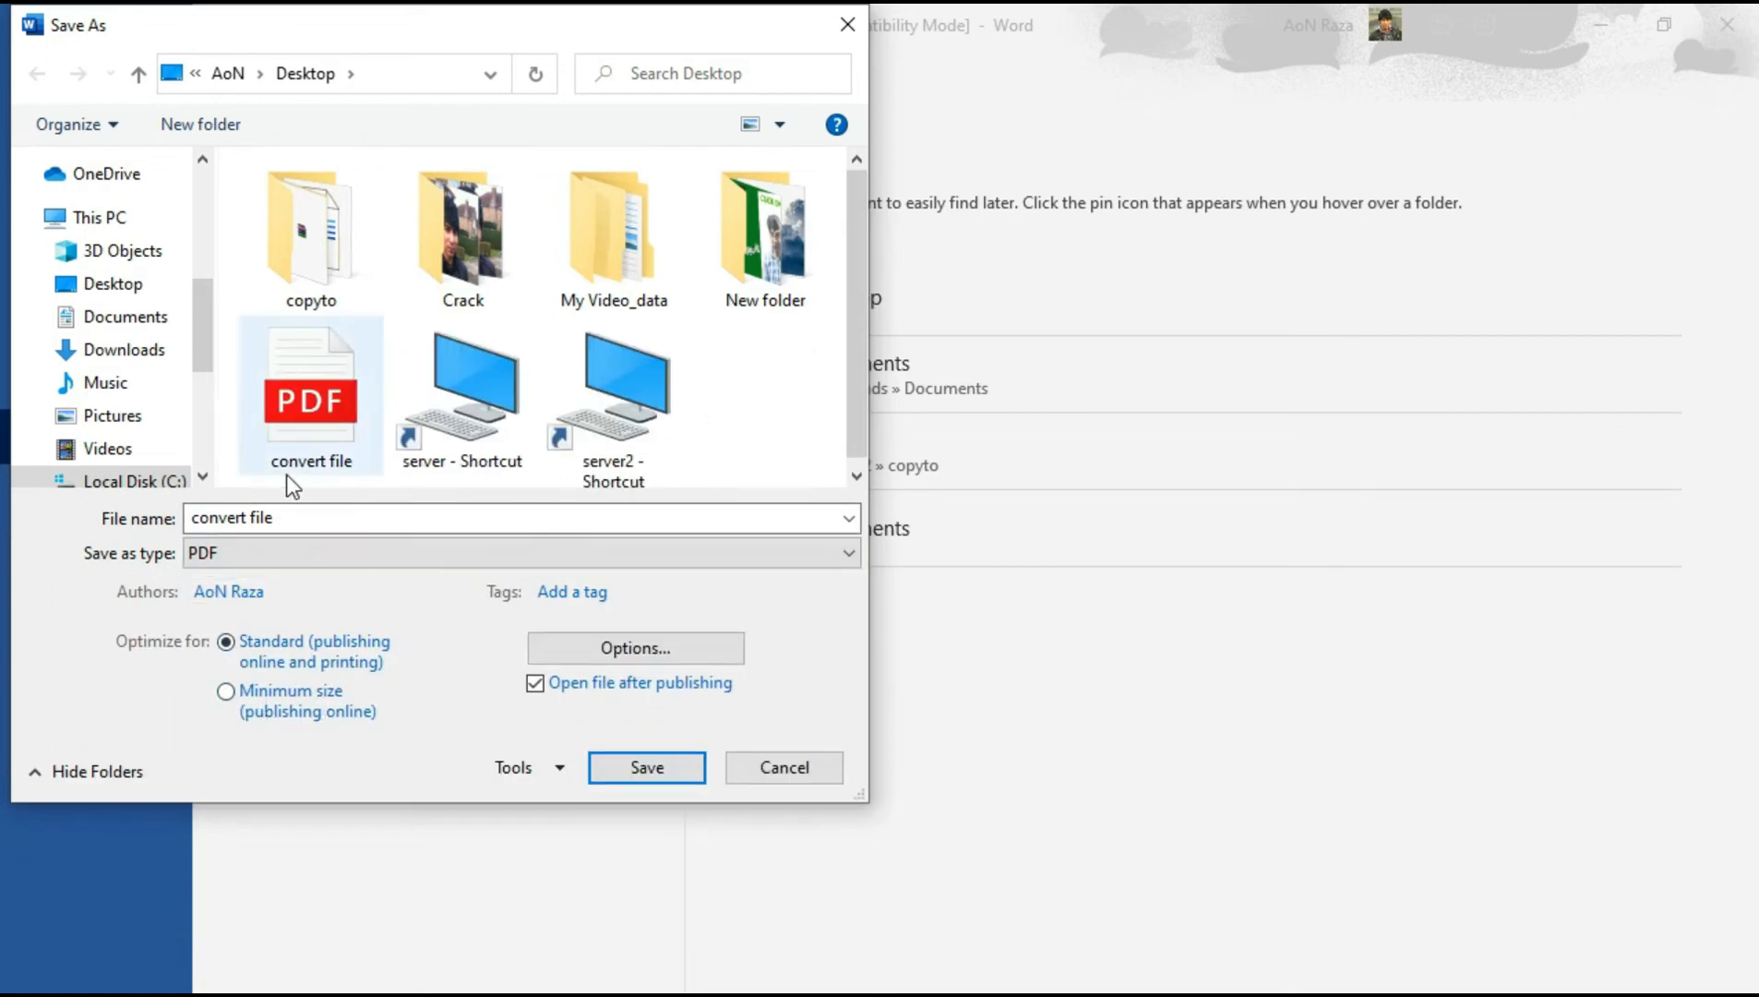
{"action": "left_click", "coordinate": [627, 767]}
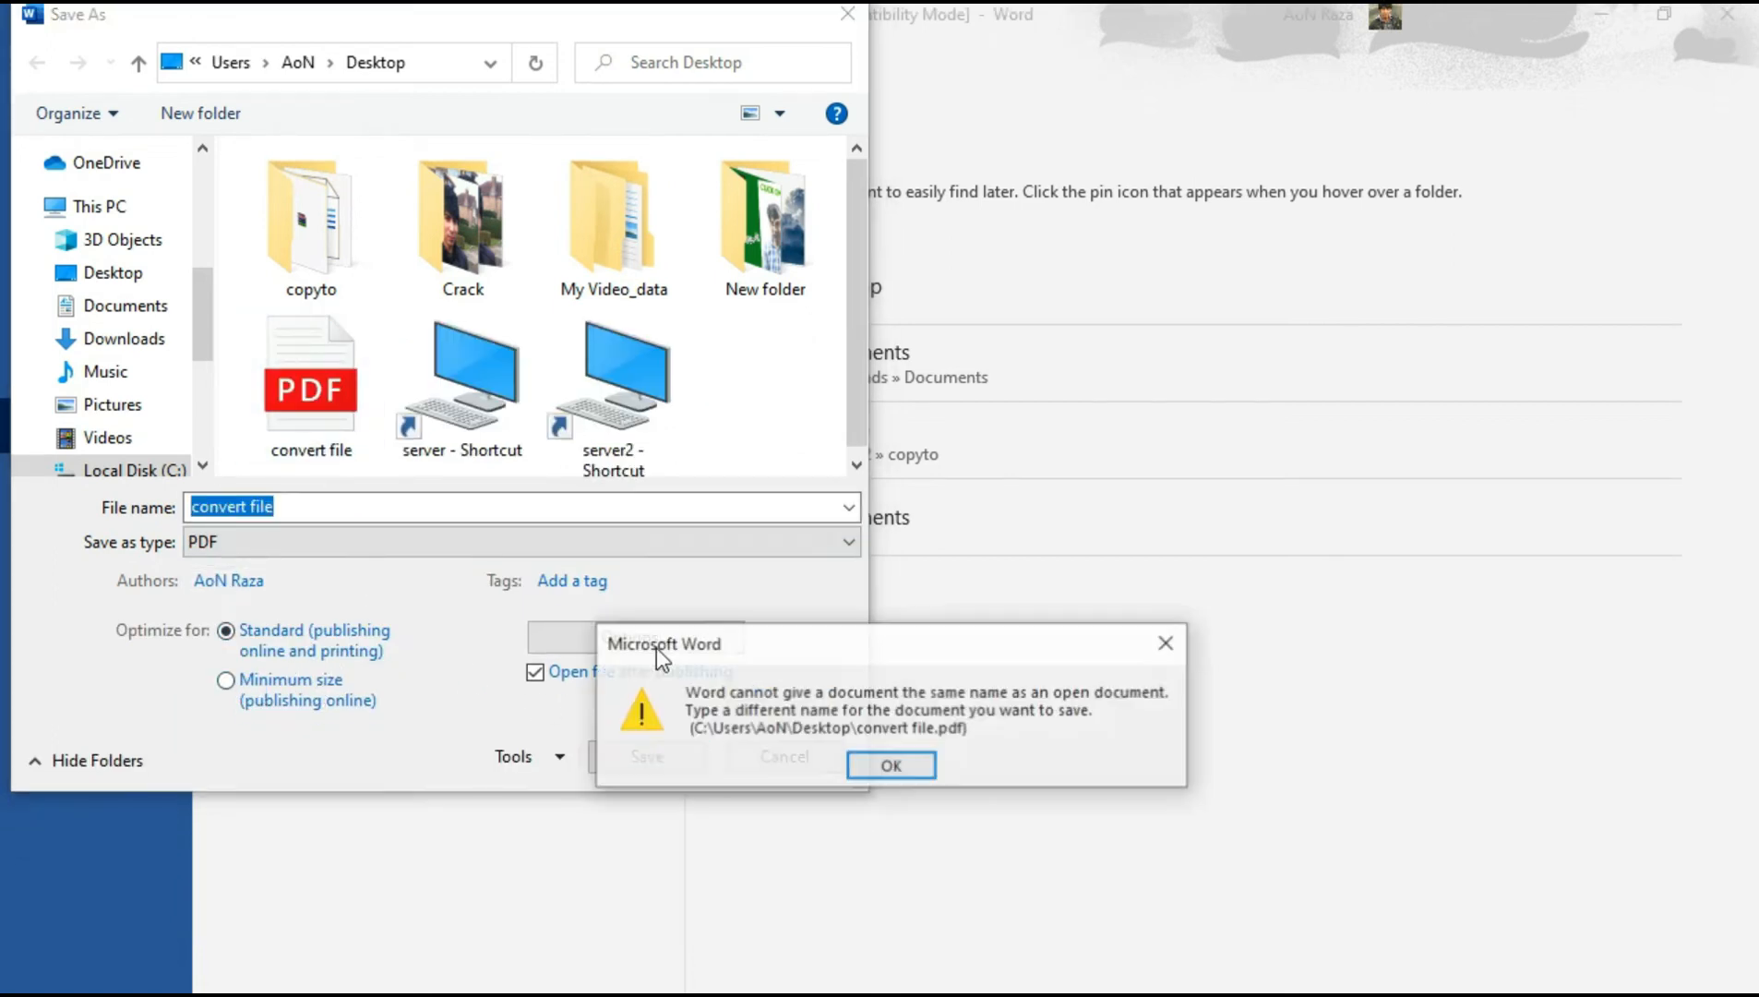
{"action": "left_click", "coordinate": [858, 759]}
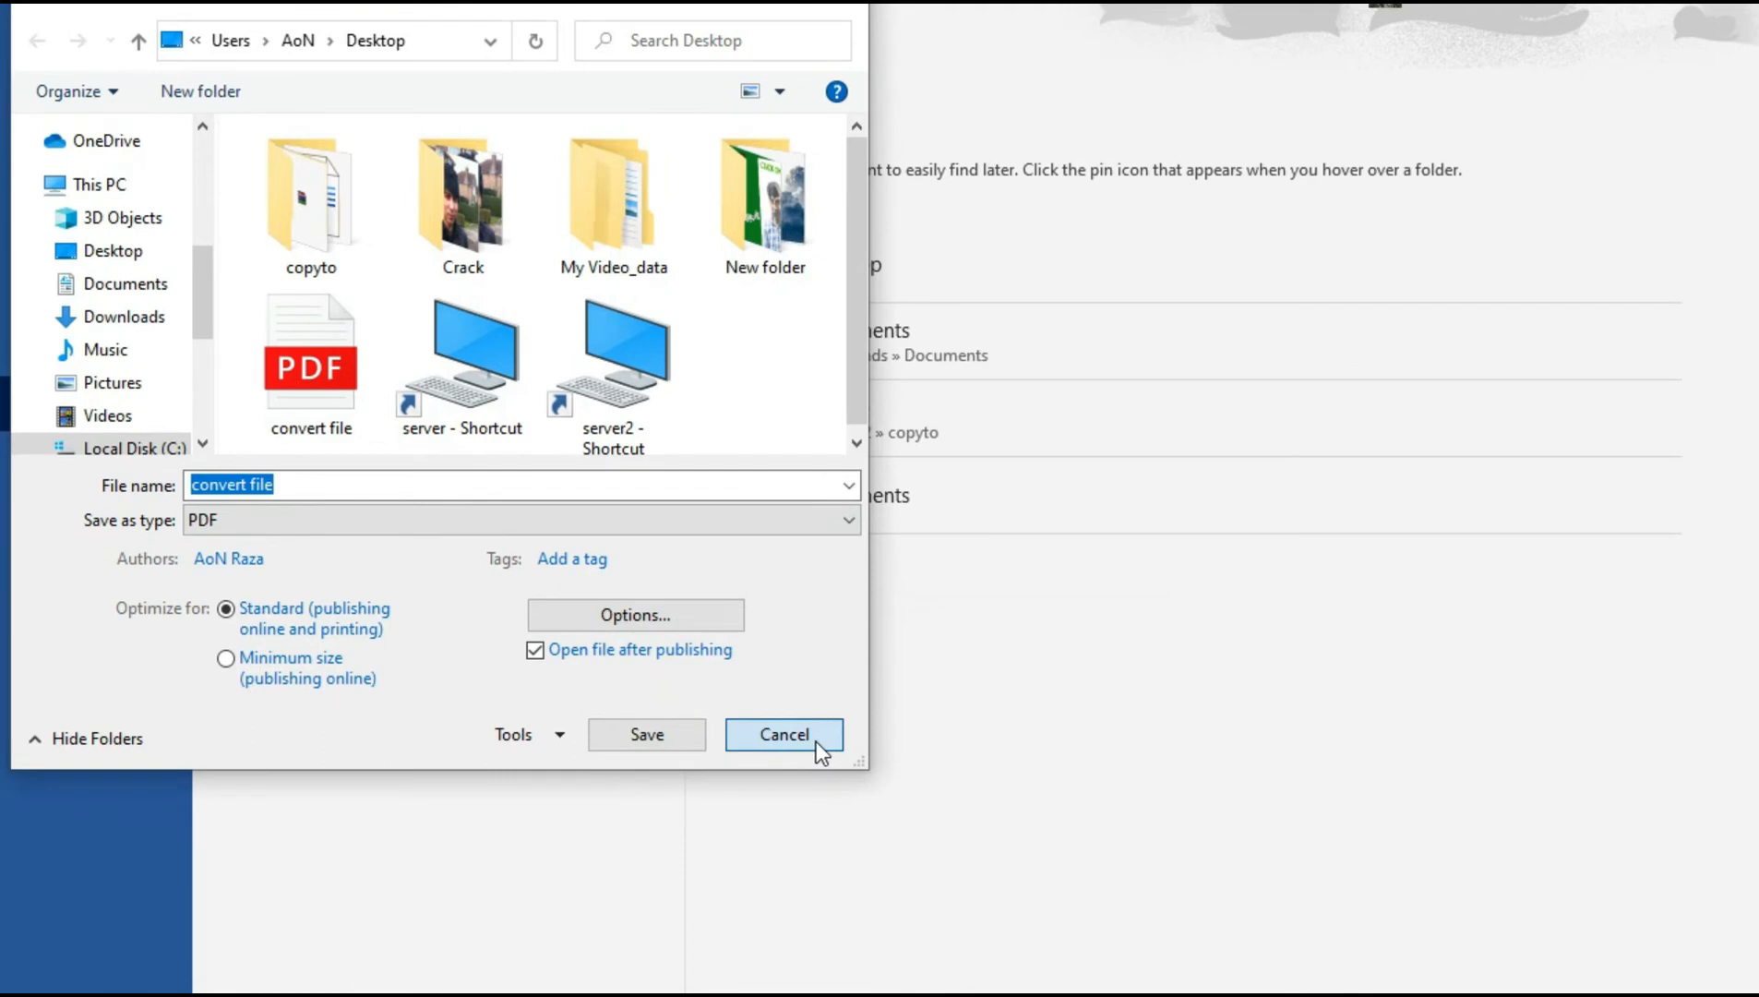
{"action": "left_click", "coordinate": [817, 741]}
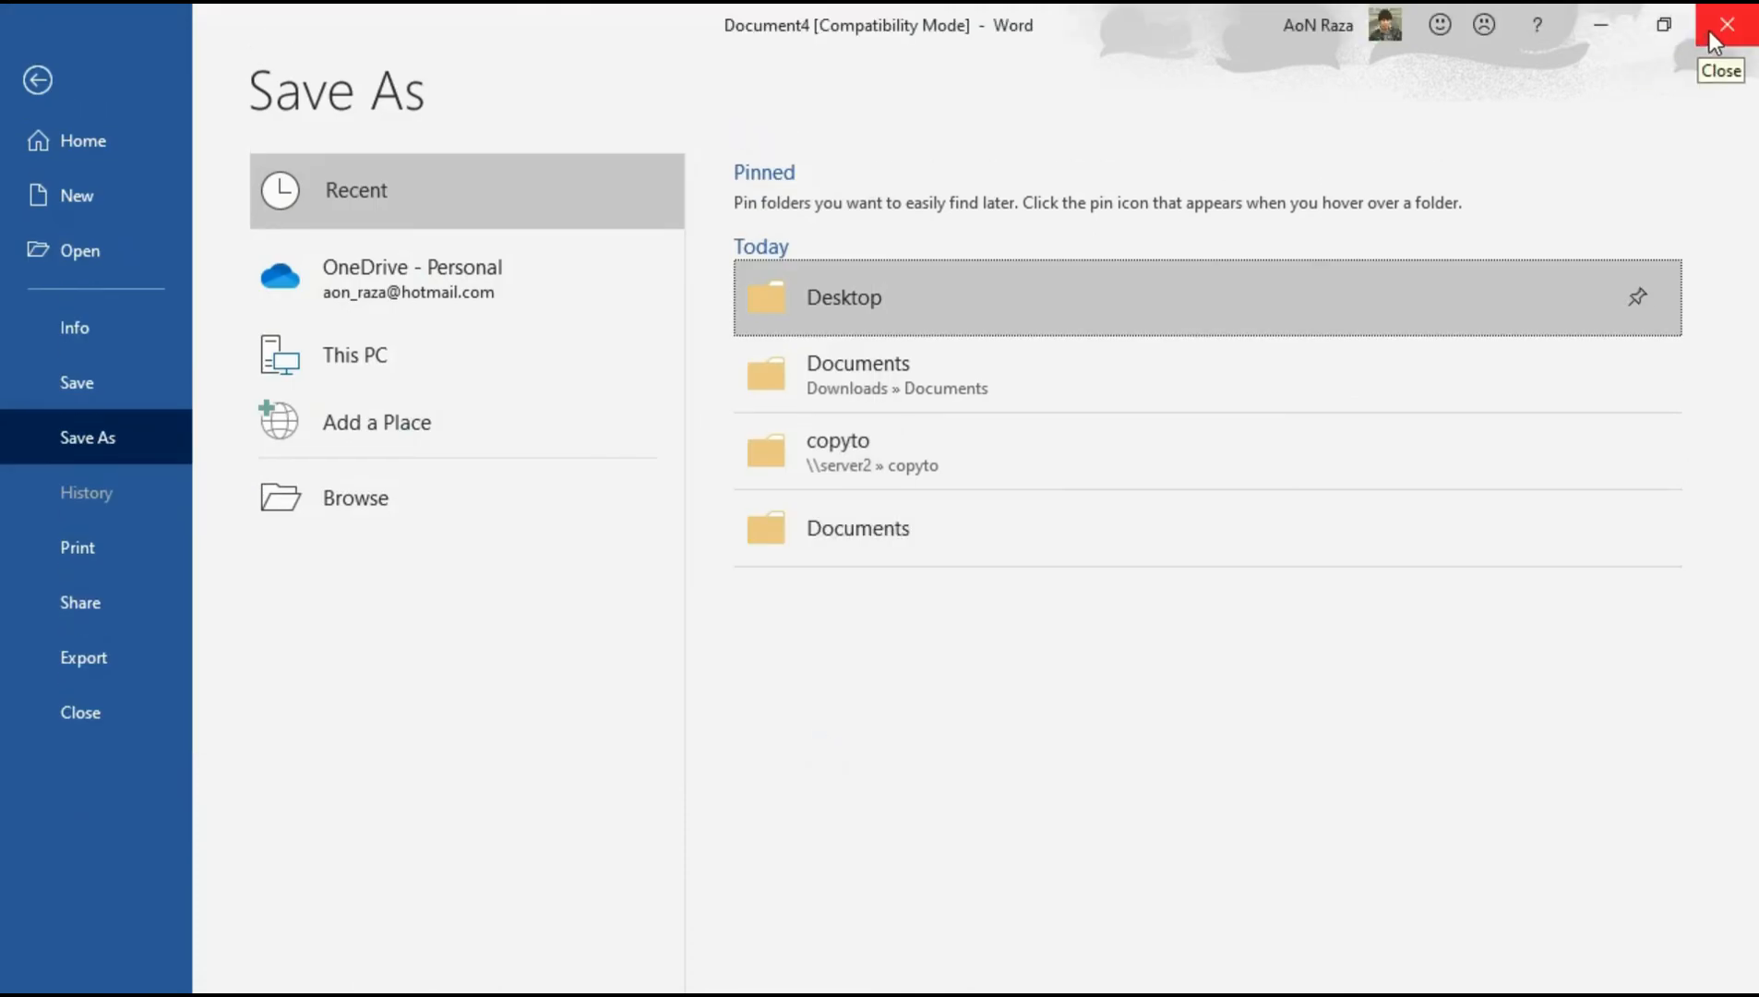
Create another blank document and minimize the open Word windows to reach the desktop
{"action": "left_click", "coordinate": [104, 150]}
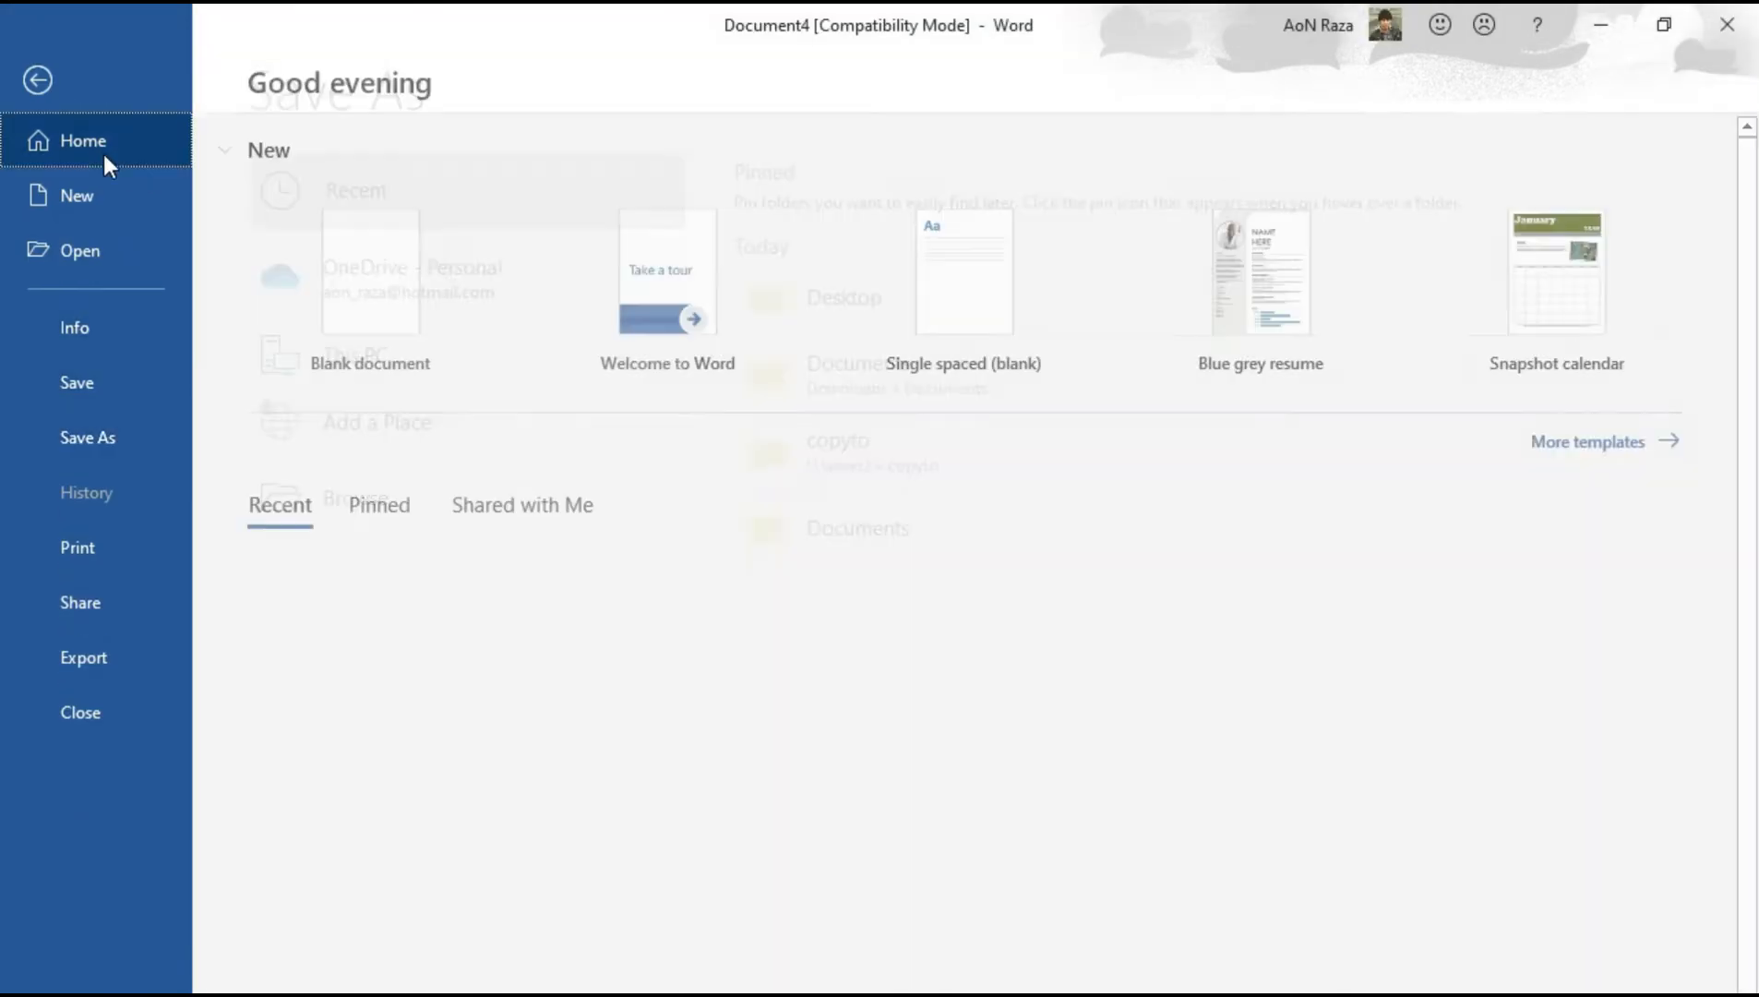
{"action": "left_click", "coordinate": [391, 262]}
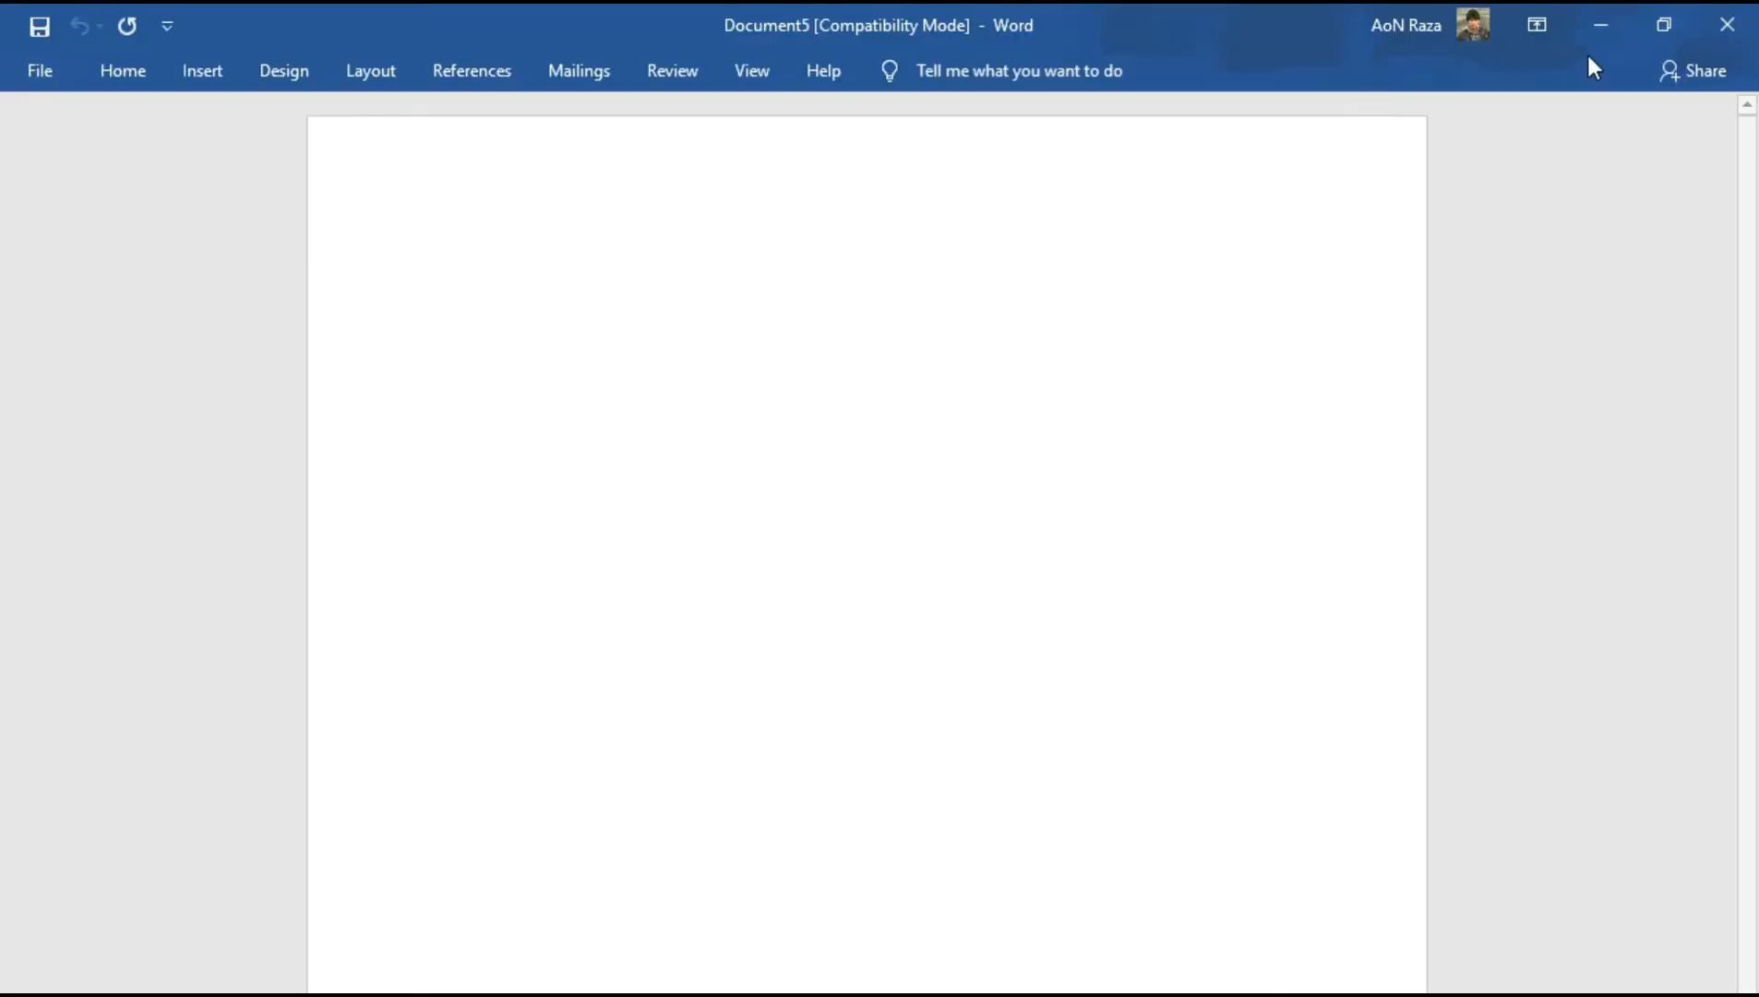
{"action": "left_click", "coordinate": [1591, 39]}
{"action": "left_click", "coordinate": [1617, 24]}
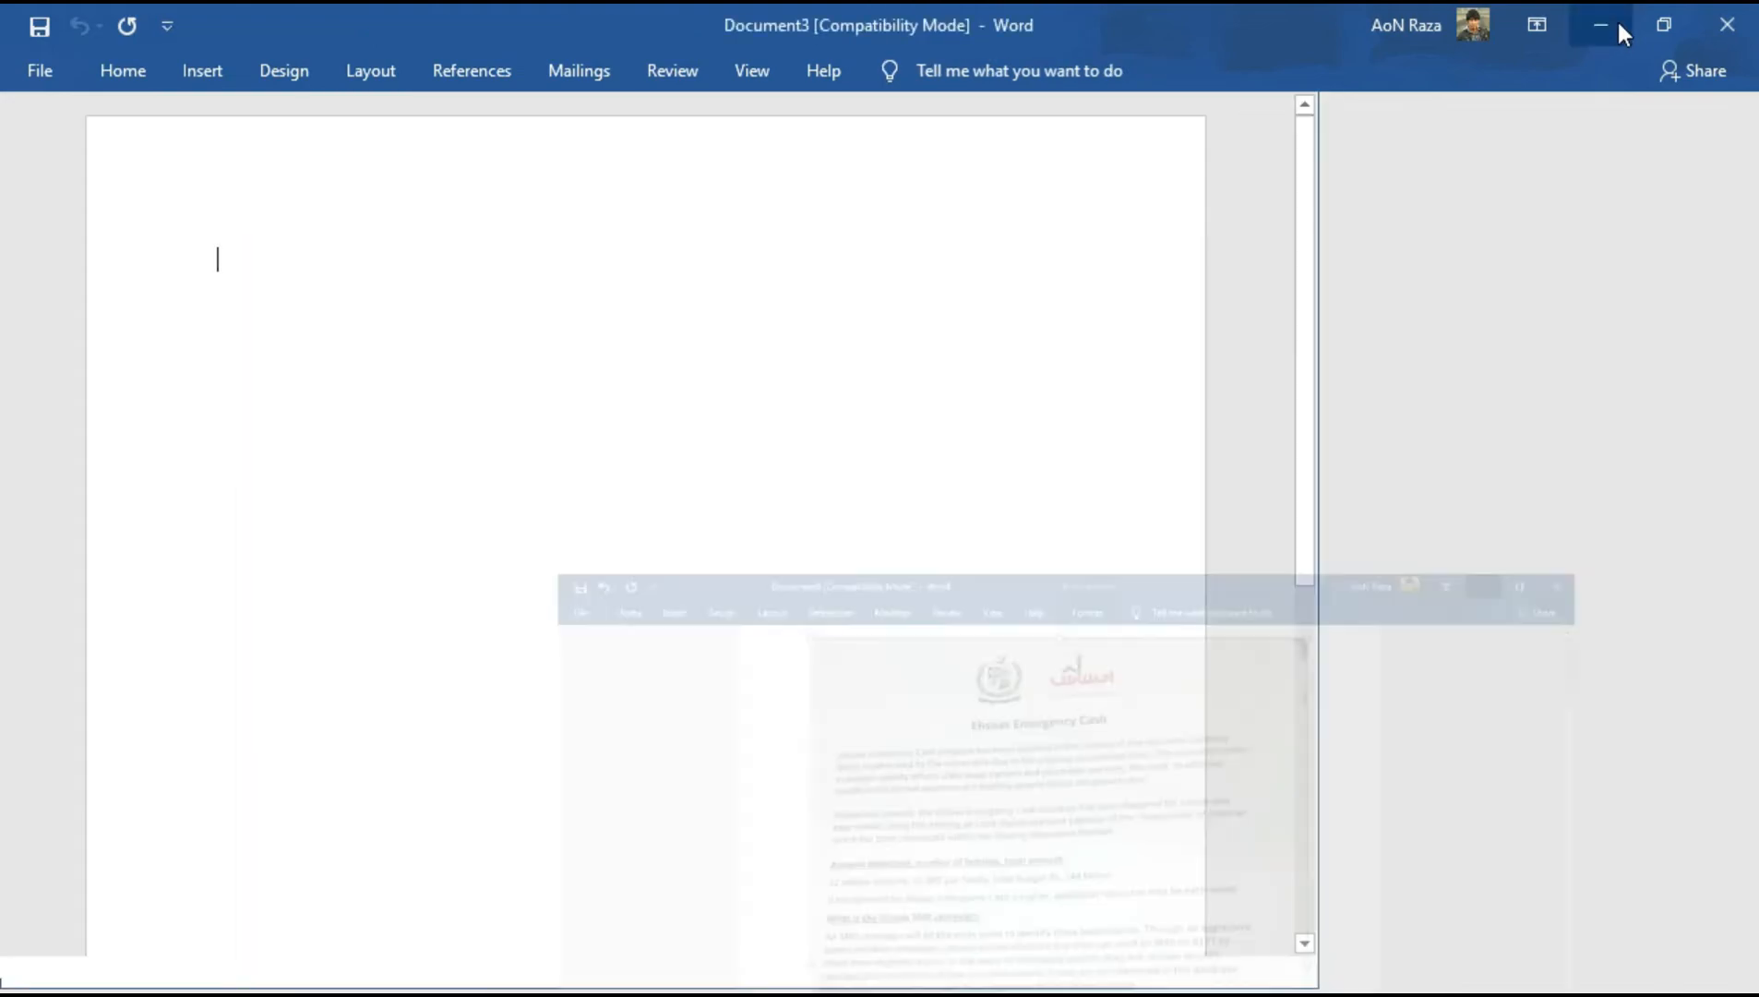
{"action": "left_click", "coordinate": [1622, 33]}
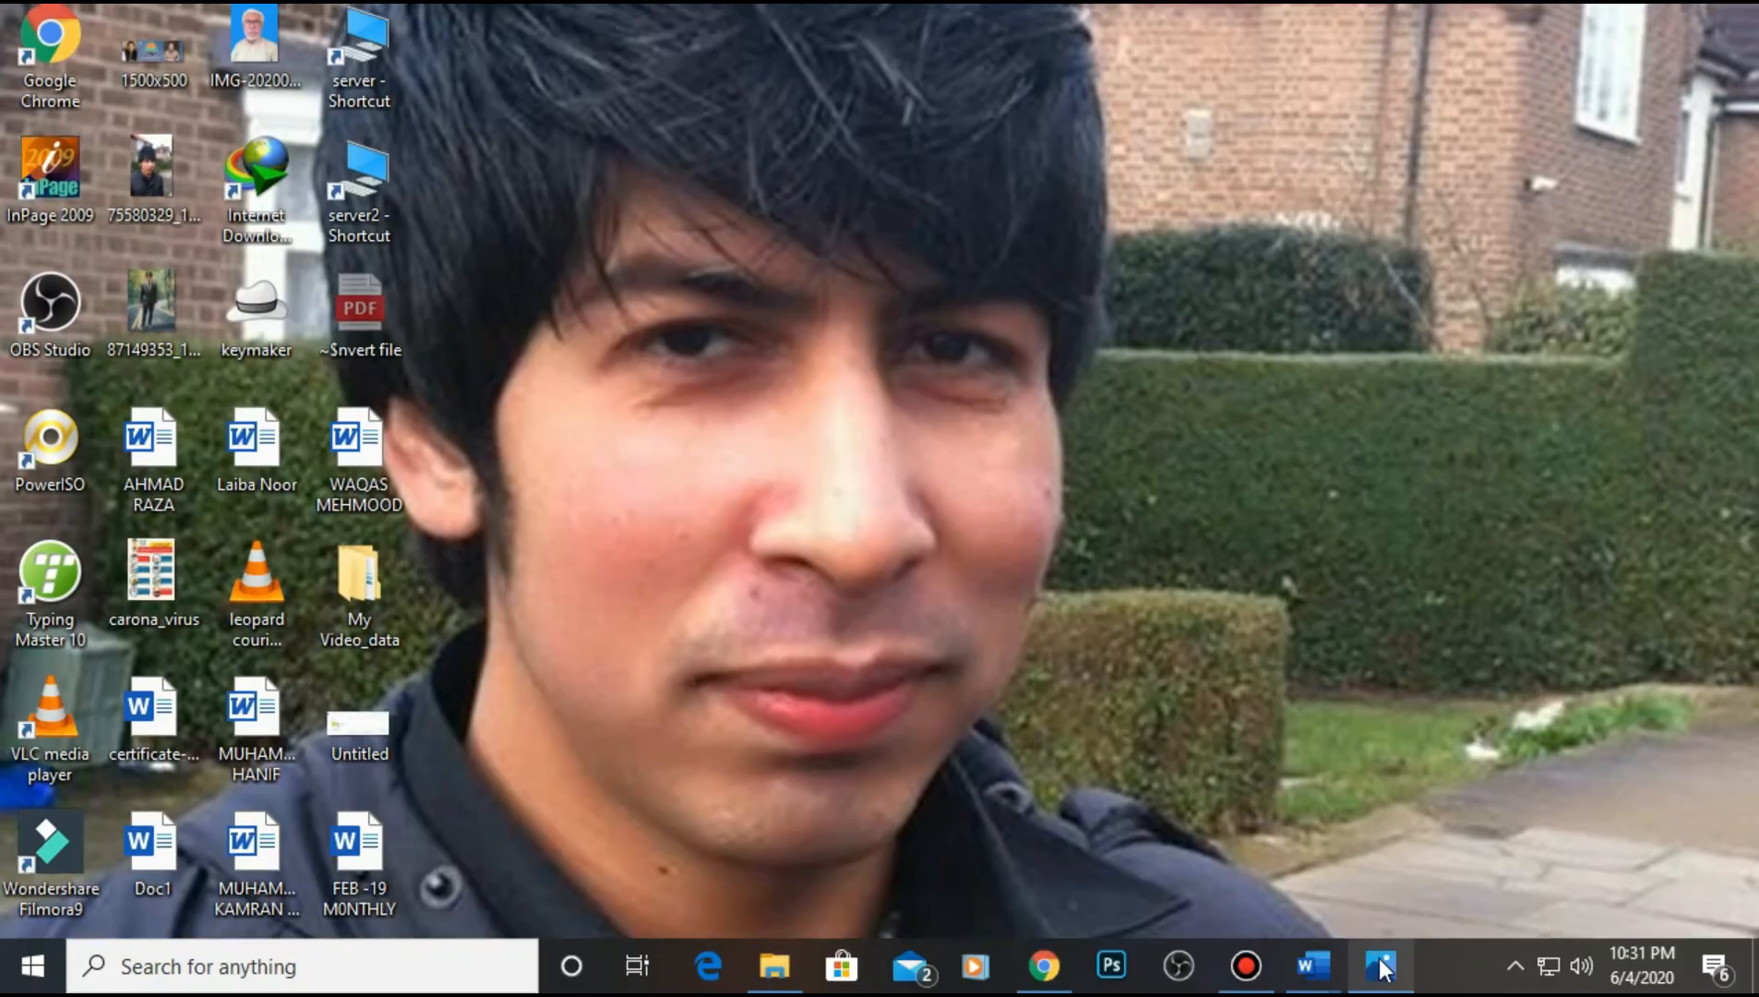
Bring up the scanned image in Photos again and switch back to the new blank Word document
{"action": "left_click", "coordinate": [1381, 965]}
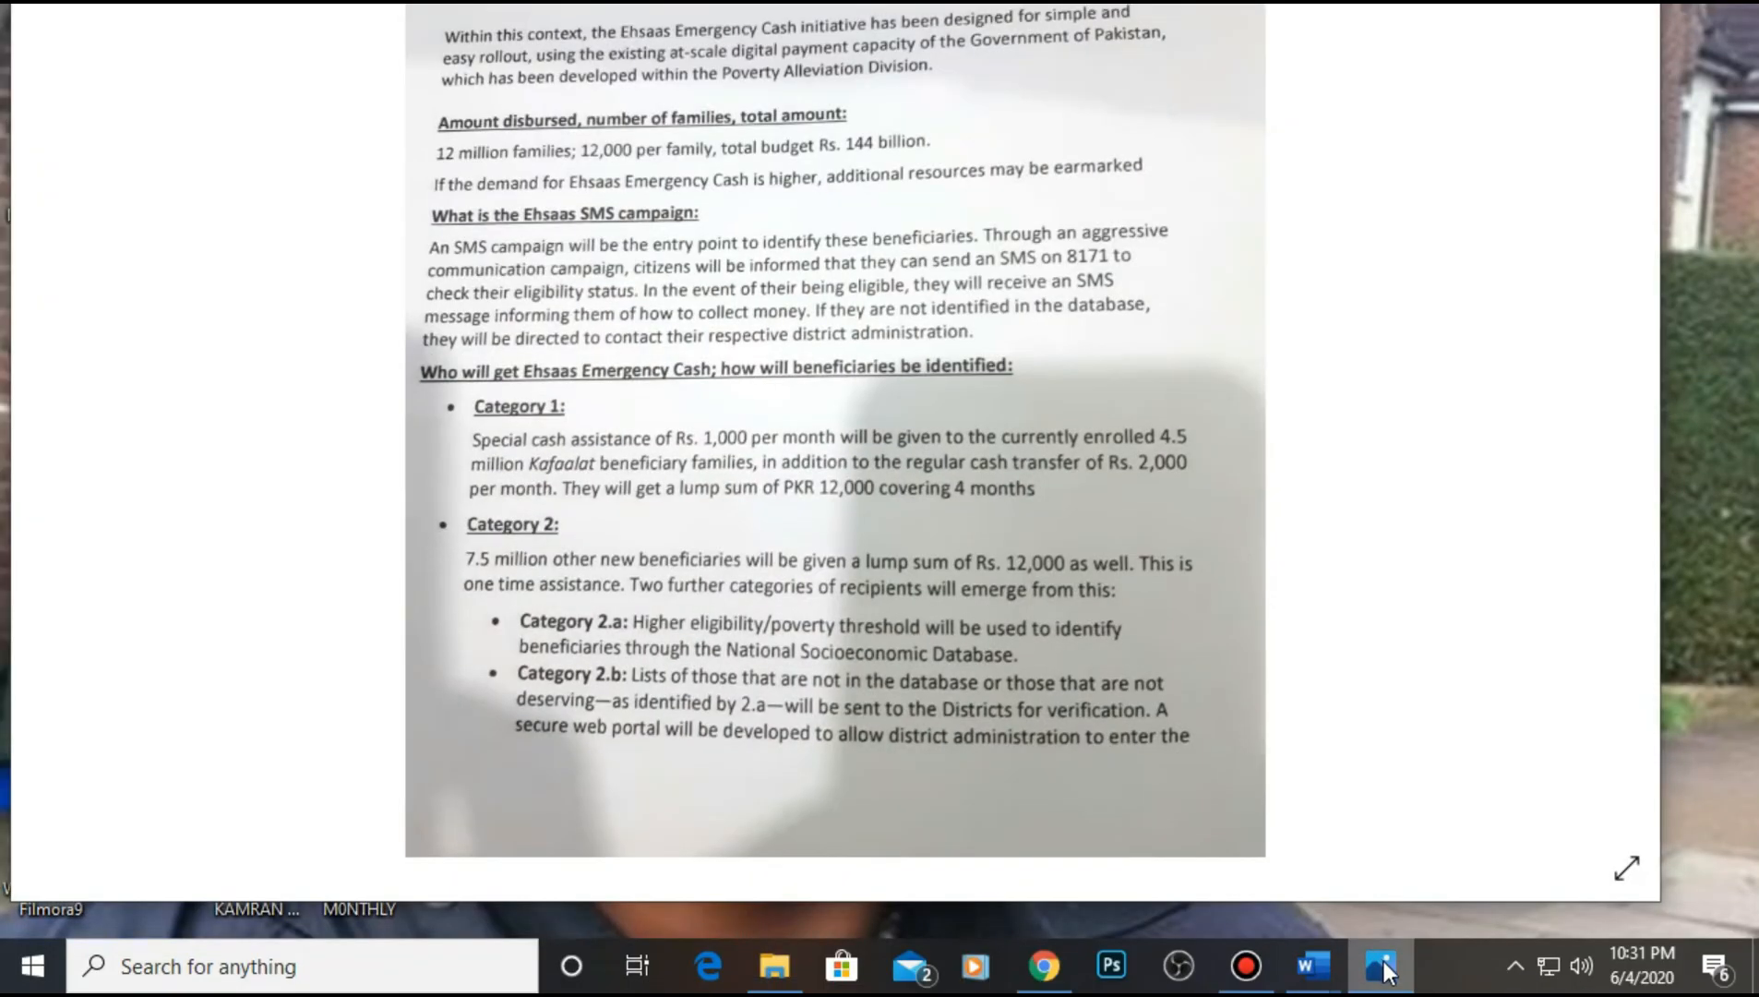
{"action": "mouse_move", "coordinate": [1327, 961]}
{"action": "left_click", "coordinate": [1559, 821]}
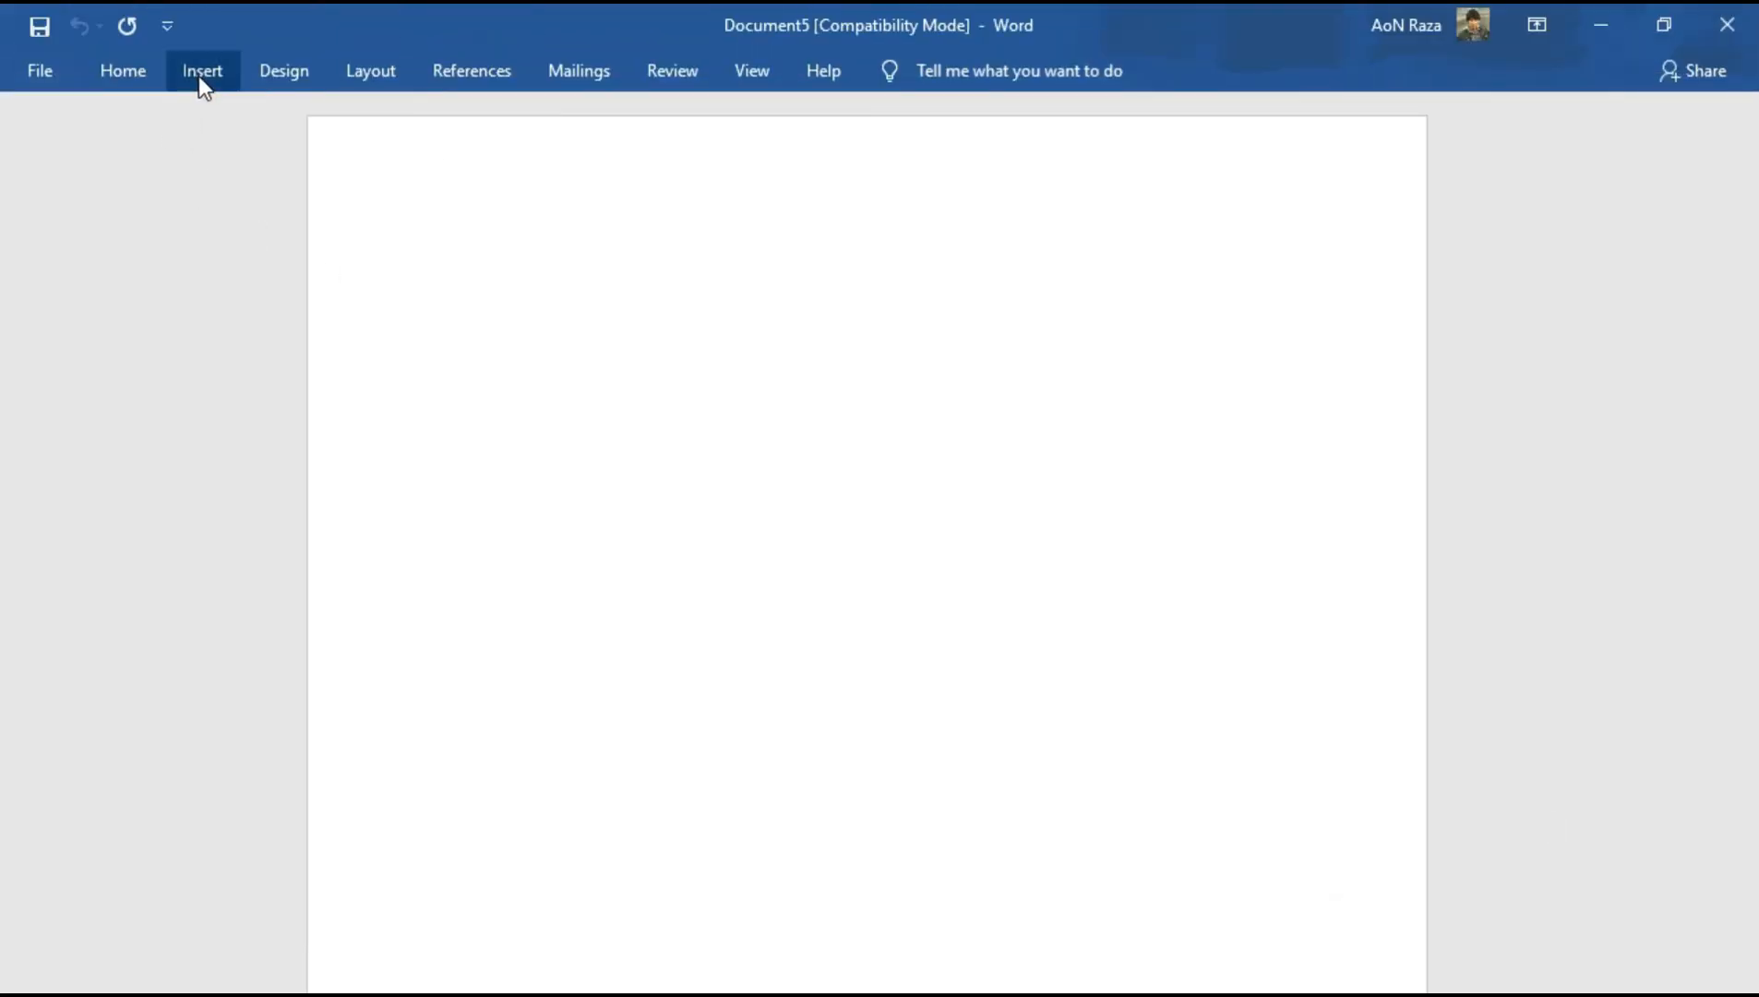
Open the PDF named convert file from the Desktop and accept its conversion to an editable Word document
{"action": "left_click", "coordinate": [55, 87]}
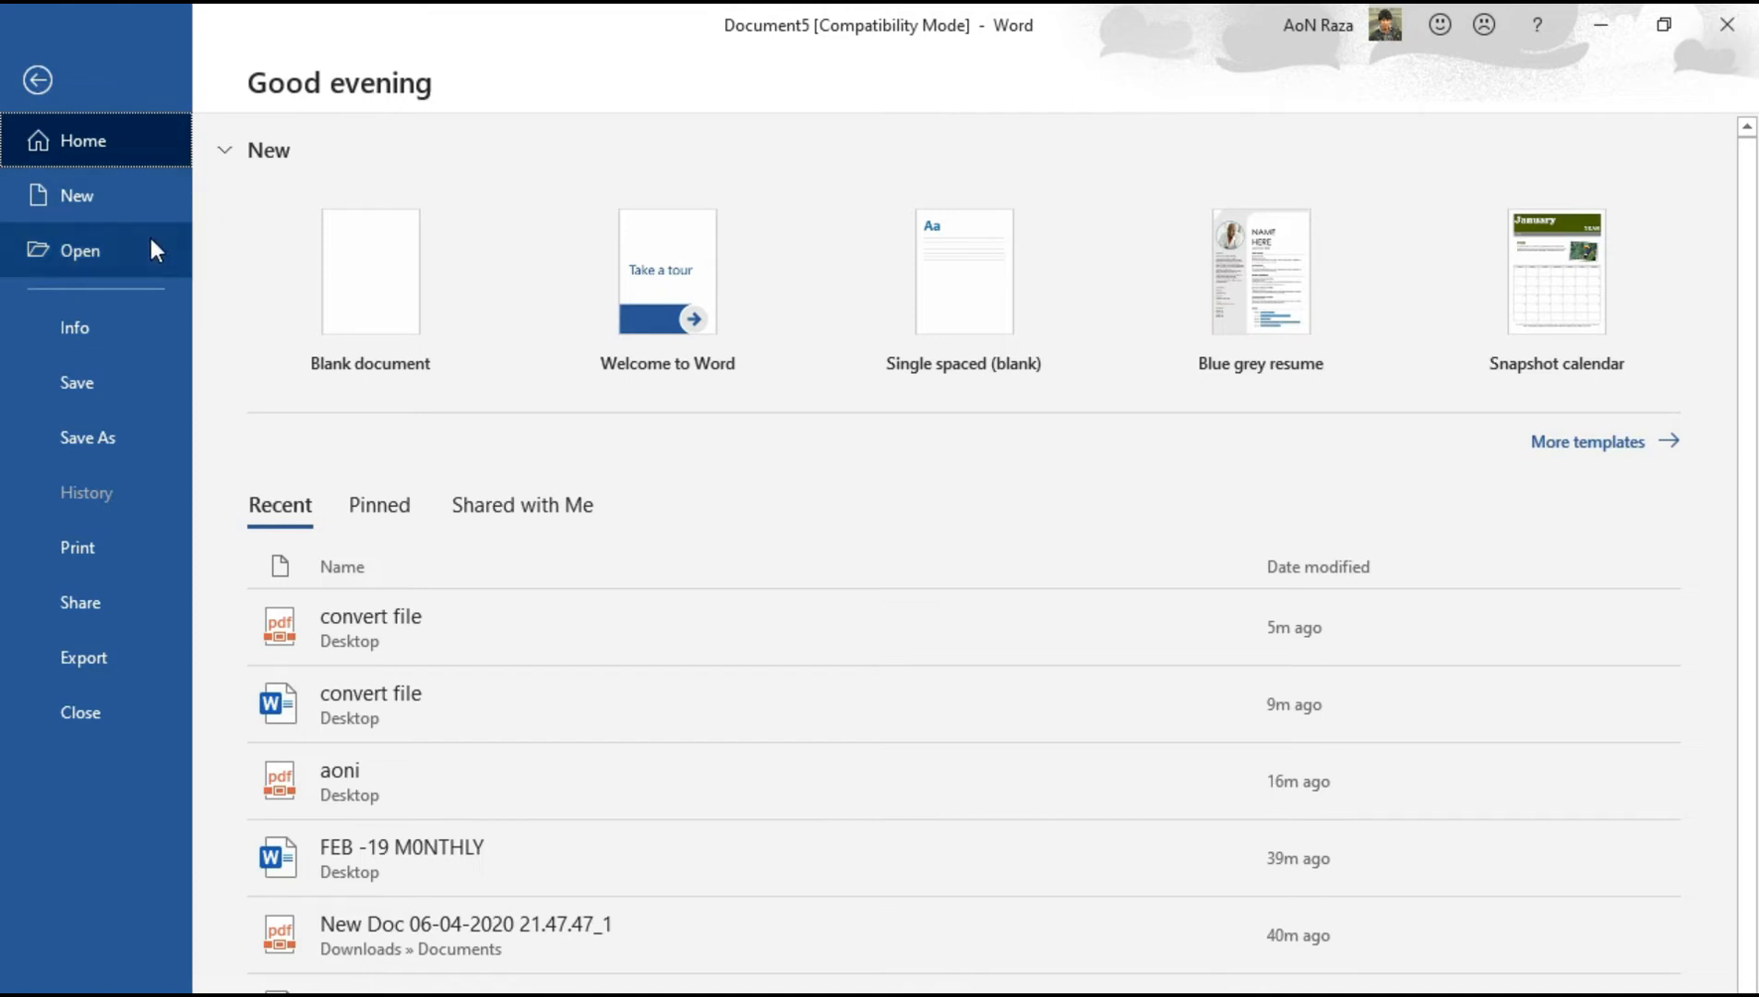
{"action": "left_click", "coordinate": [127, 247]}
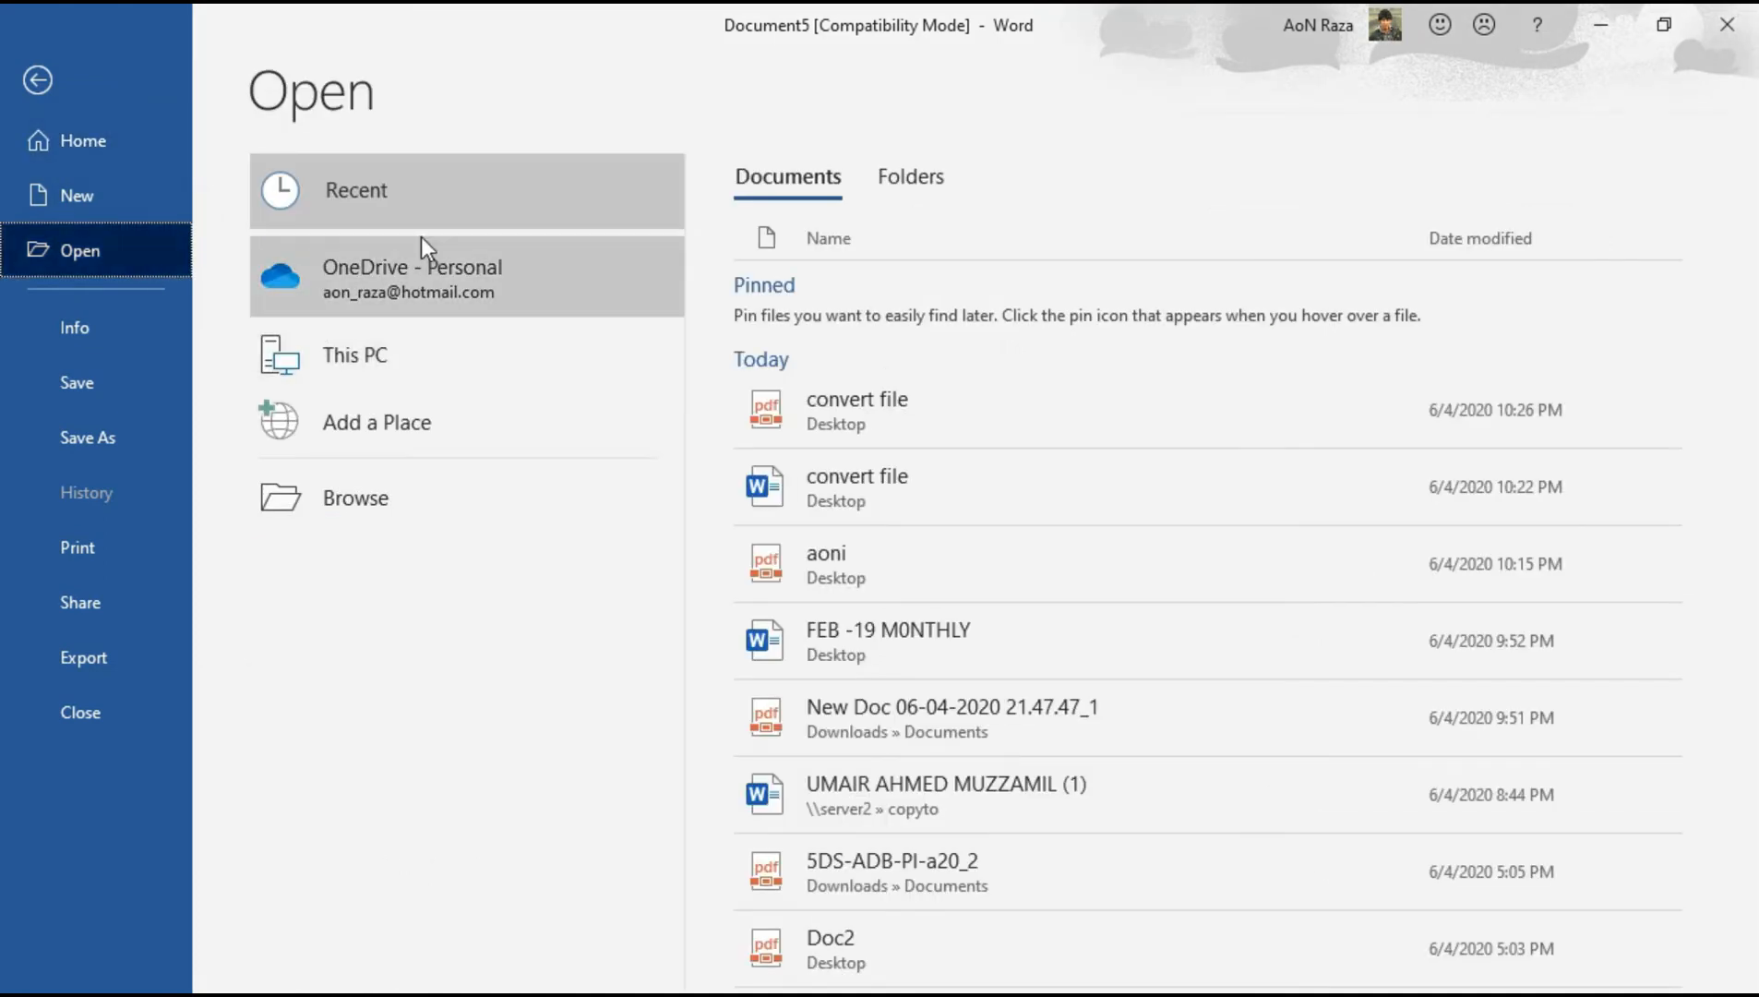
{"action": "left_click", "coordinate": [386, 490]}
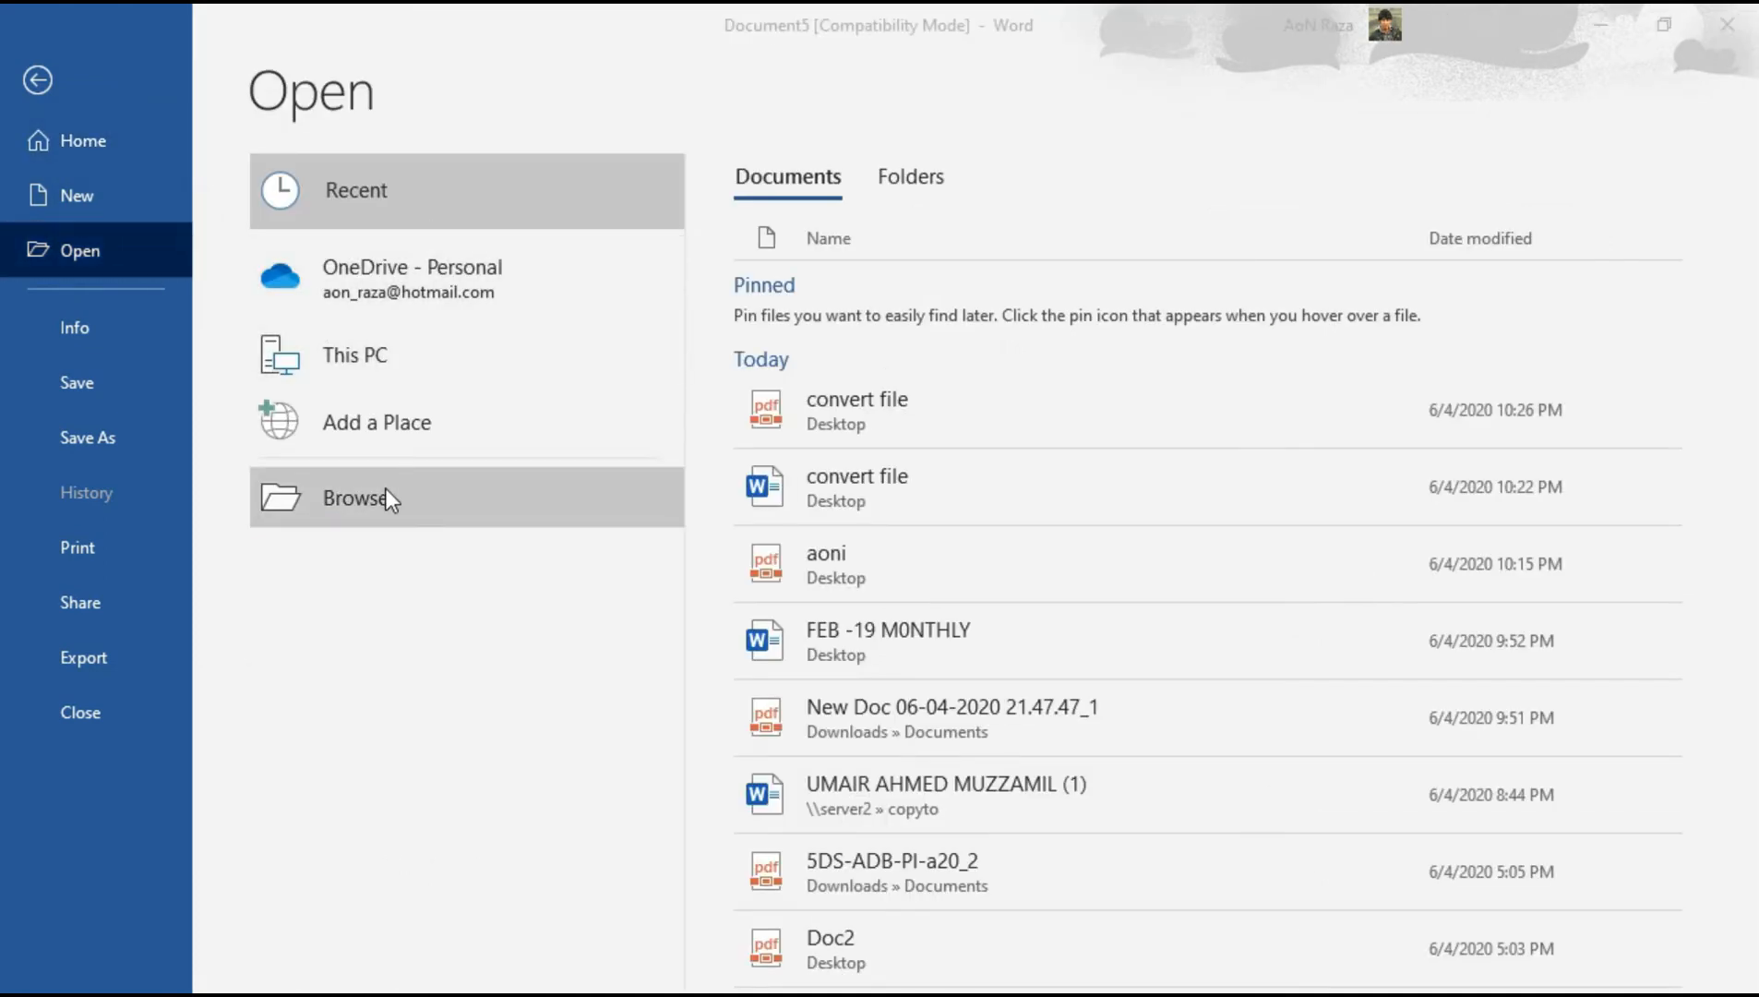
{"action": "scroll", "coordinate": [854, 397], "scroll_direction": "down", "scroll_amount": 3}
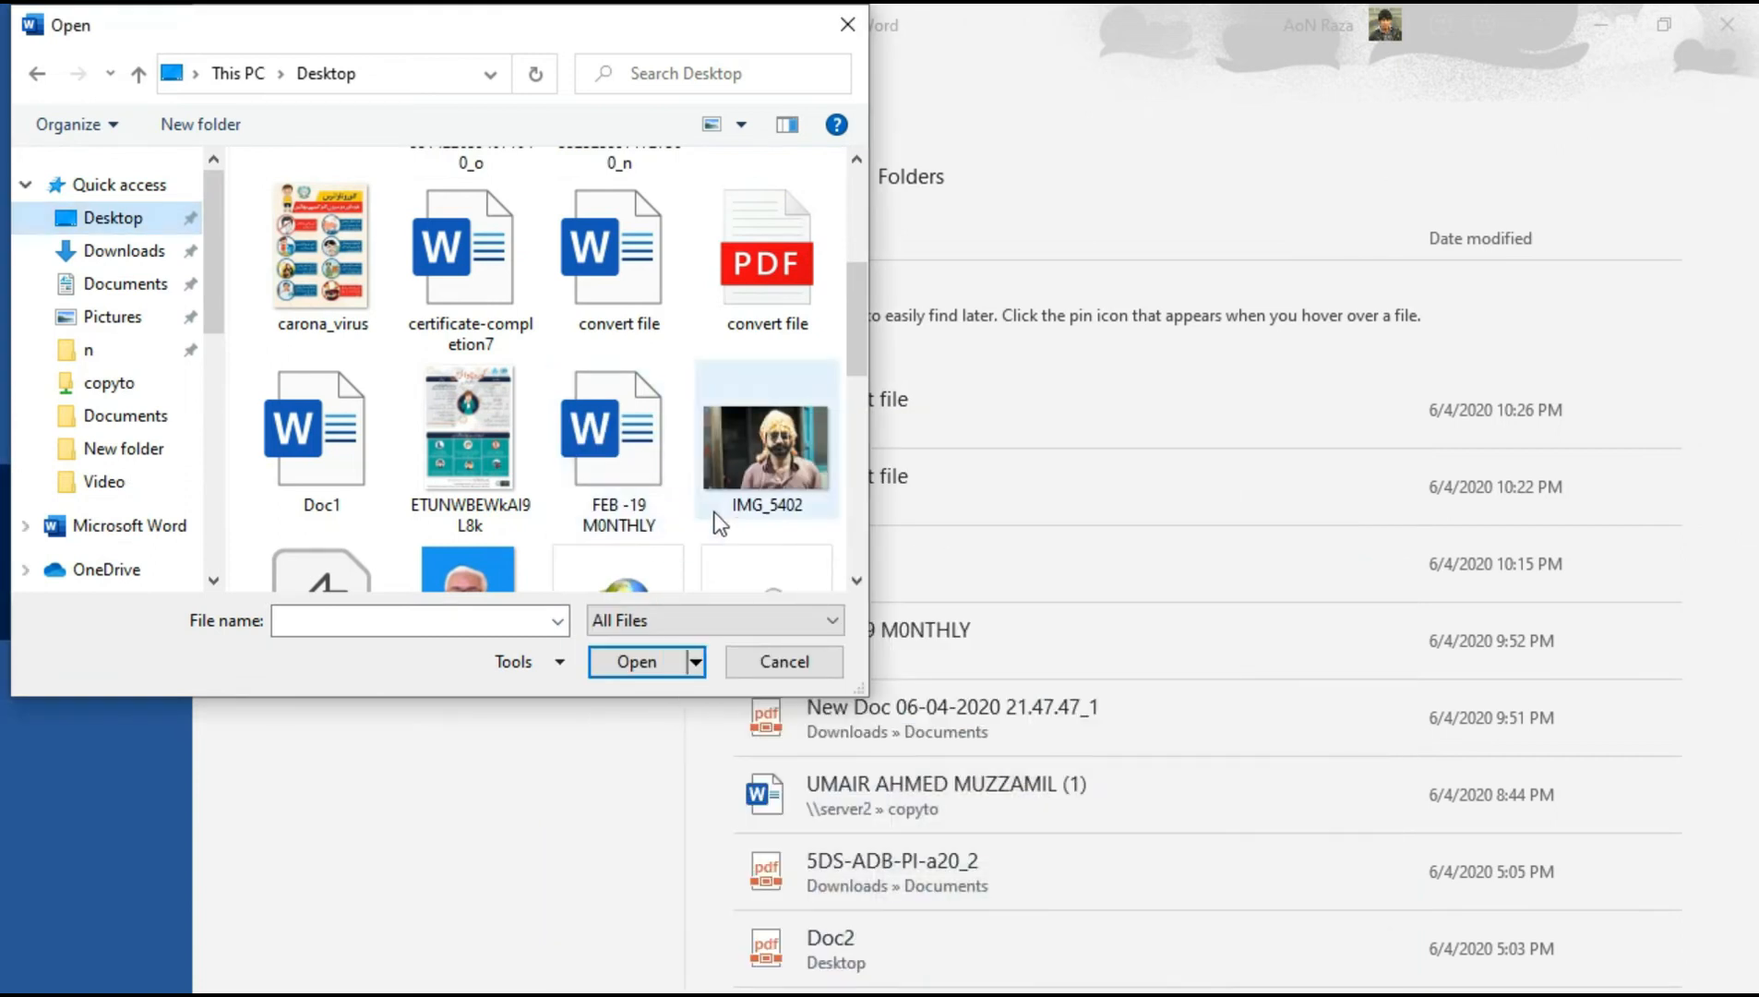
{"action": "left_click", "coordinate": [762, 291]}
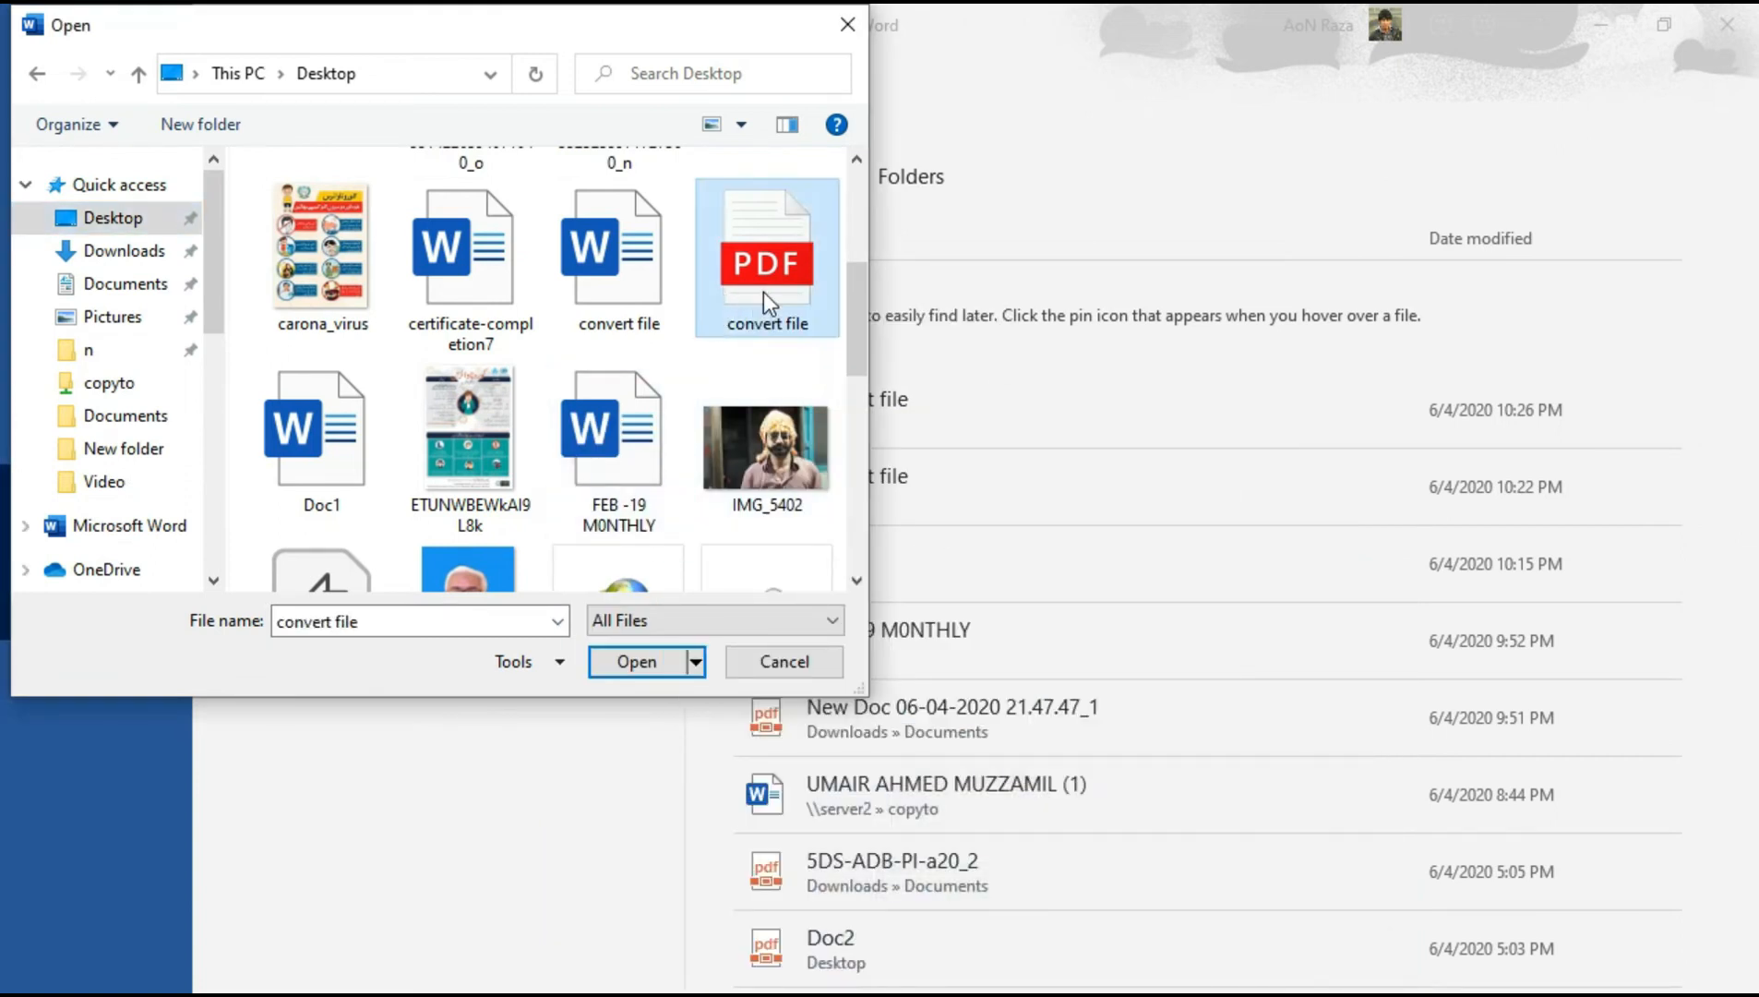
{"action": "left_click", "coordinate": [645, 662]}
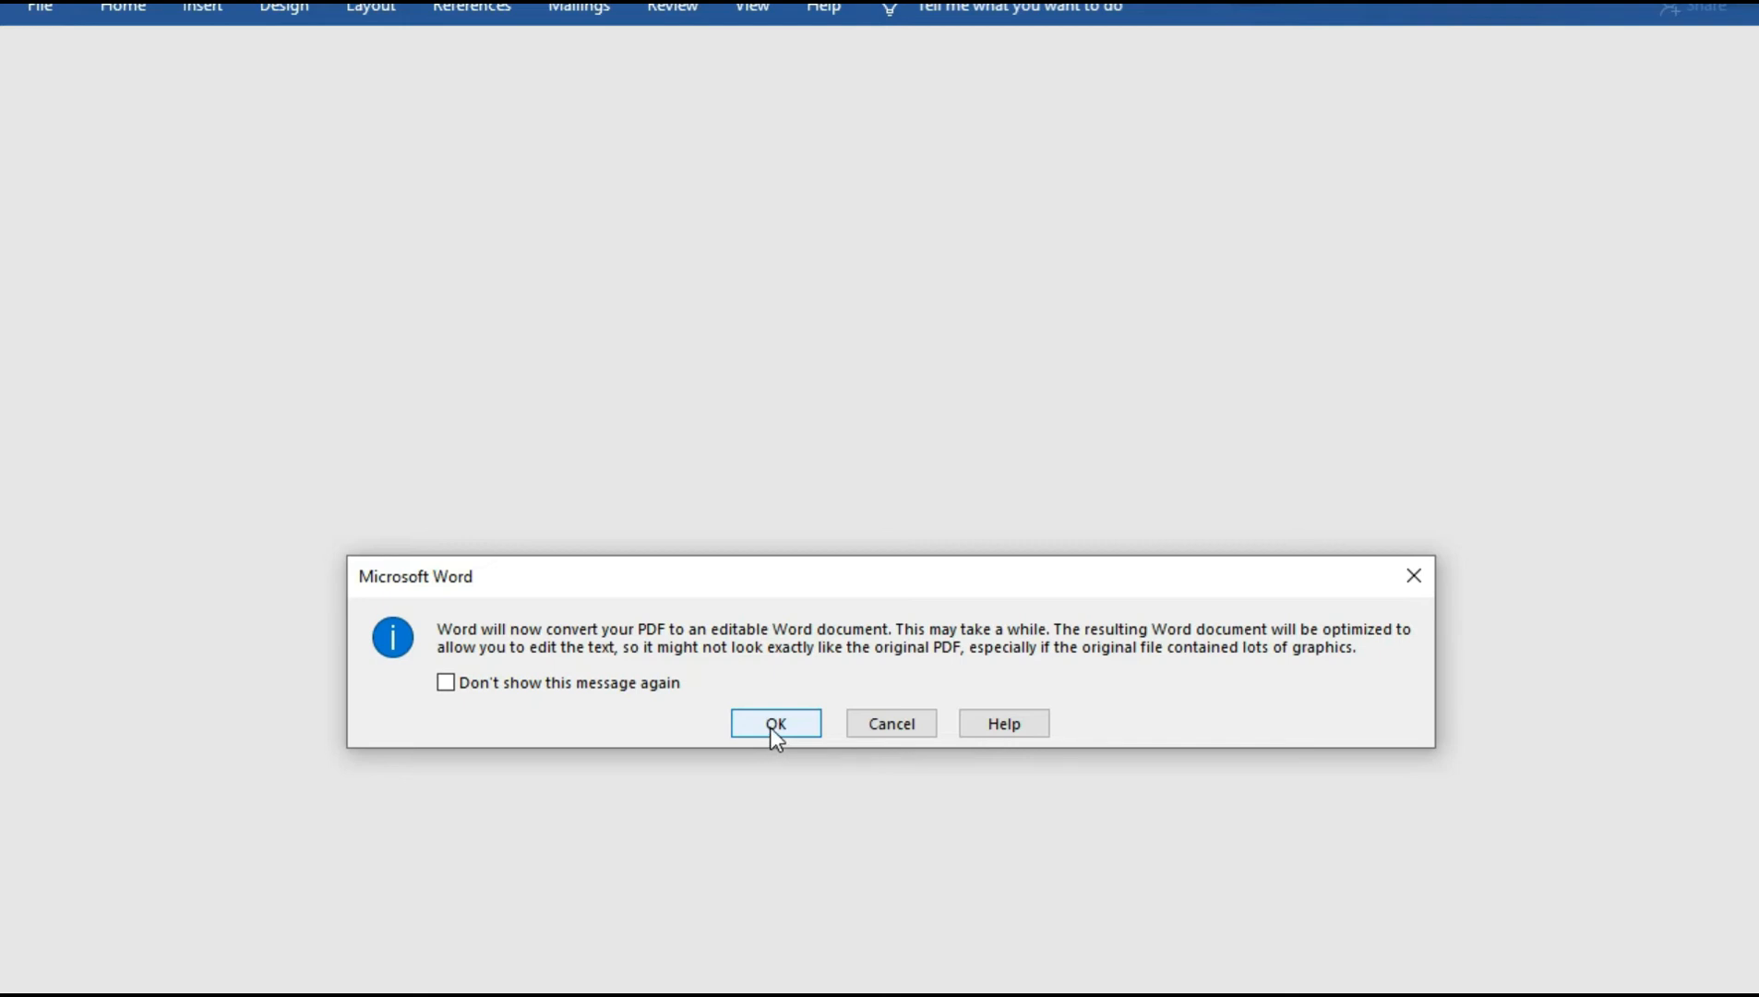
{"action": "left_click", "coordinate": [773, 724]}
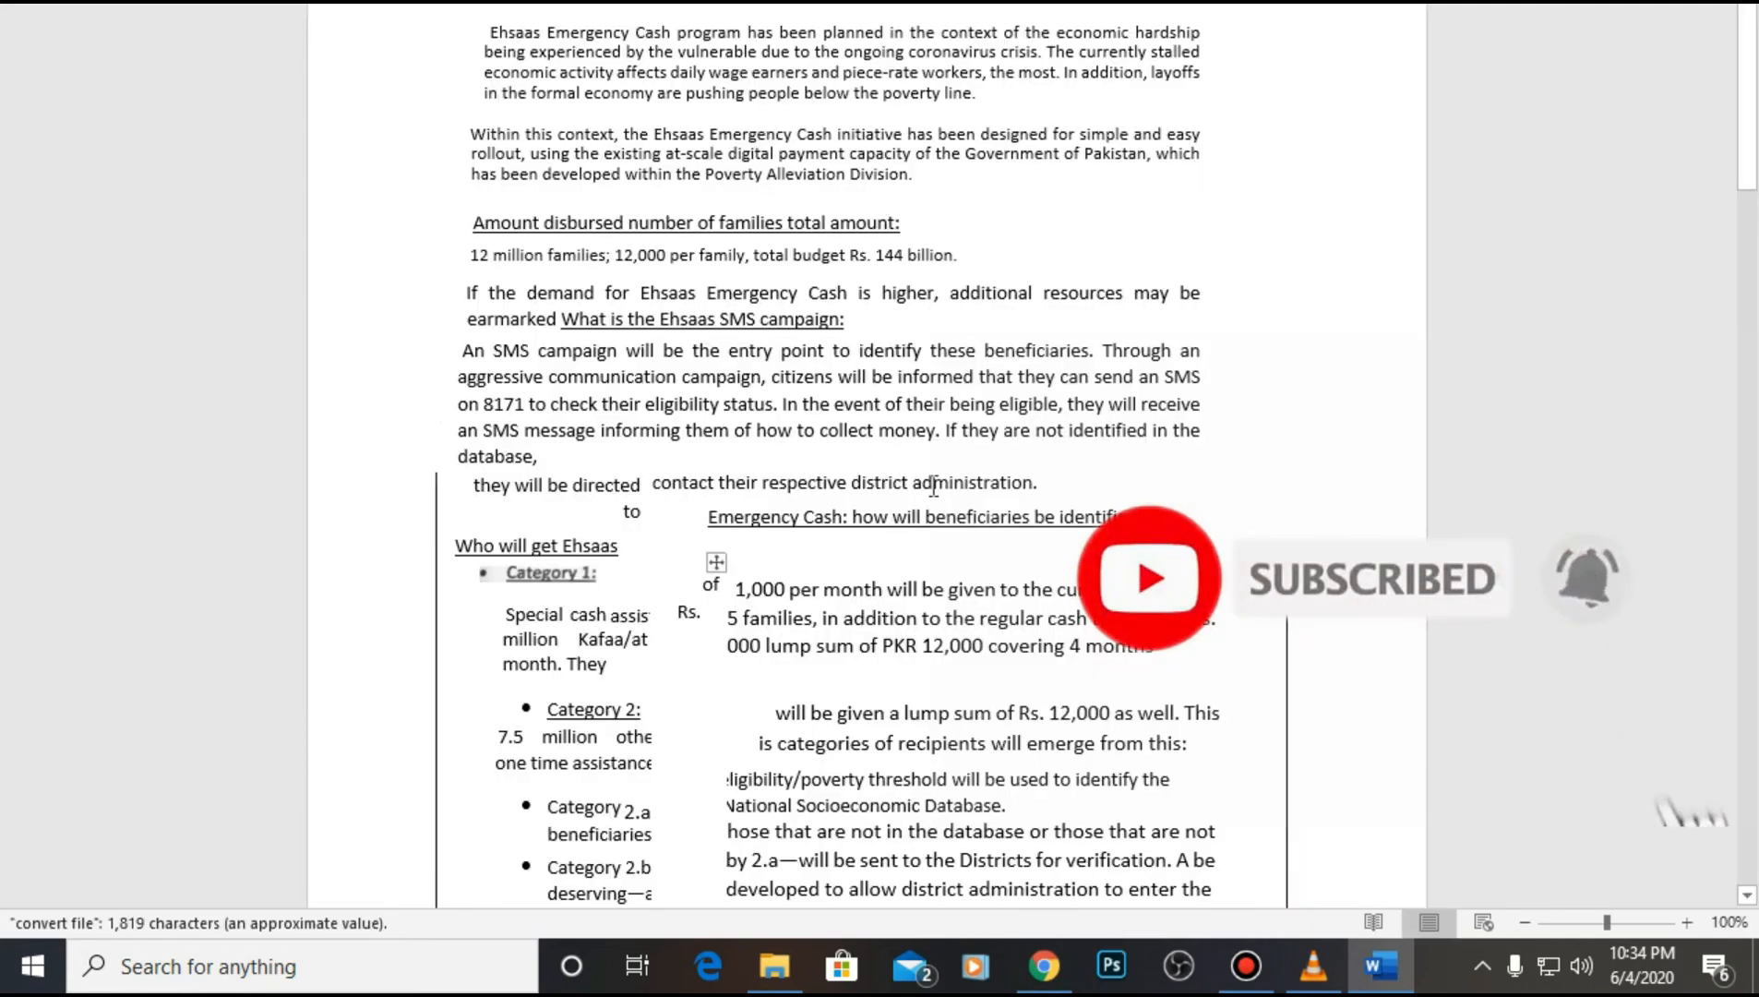
Delete the logo picture, the grey strip and the small corner picture above the Ehsaas Emergency Cash heading
{"action": "left_click", "coordinate": [859, 122]}
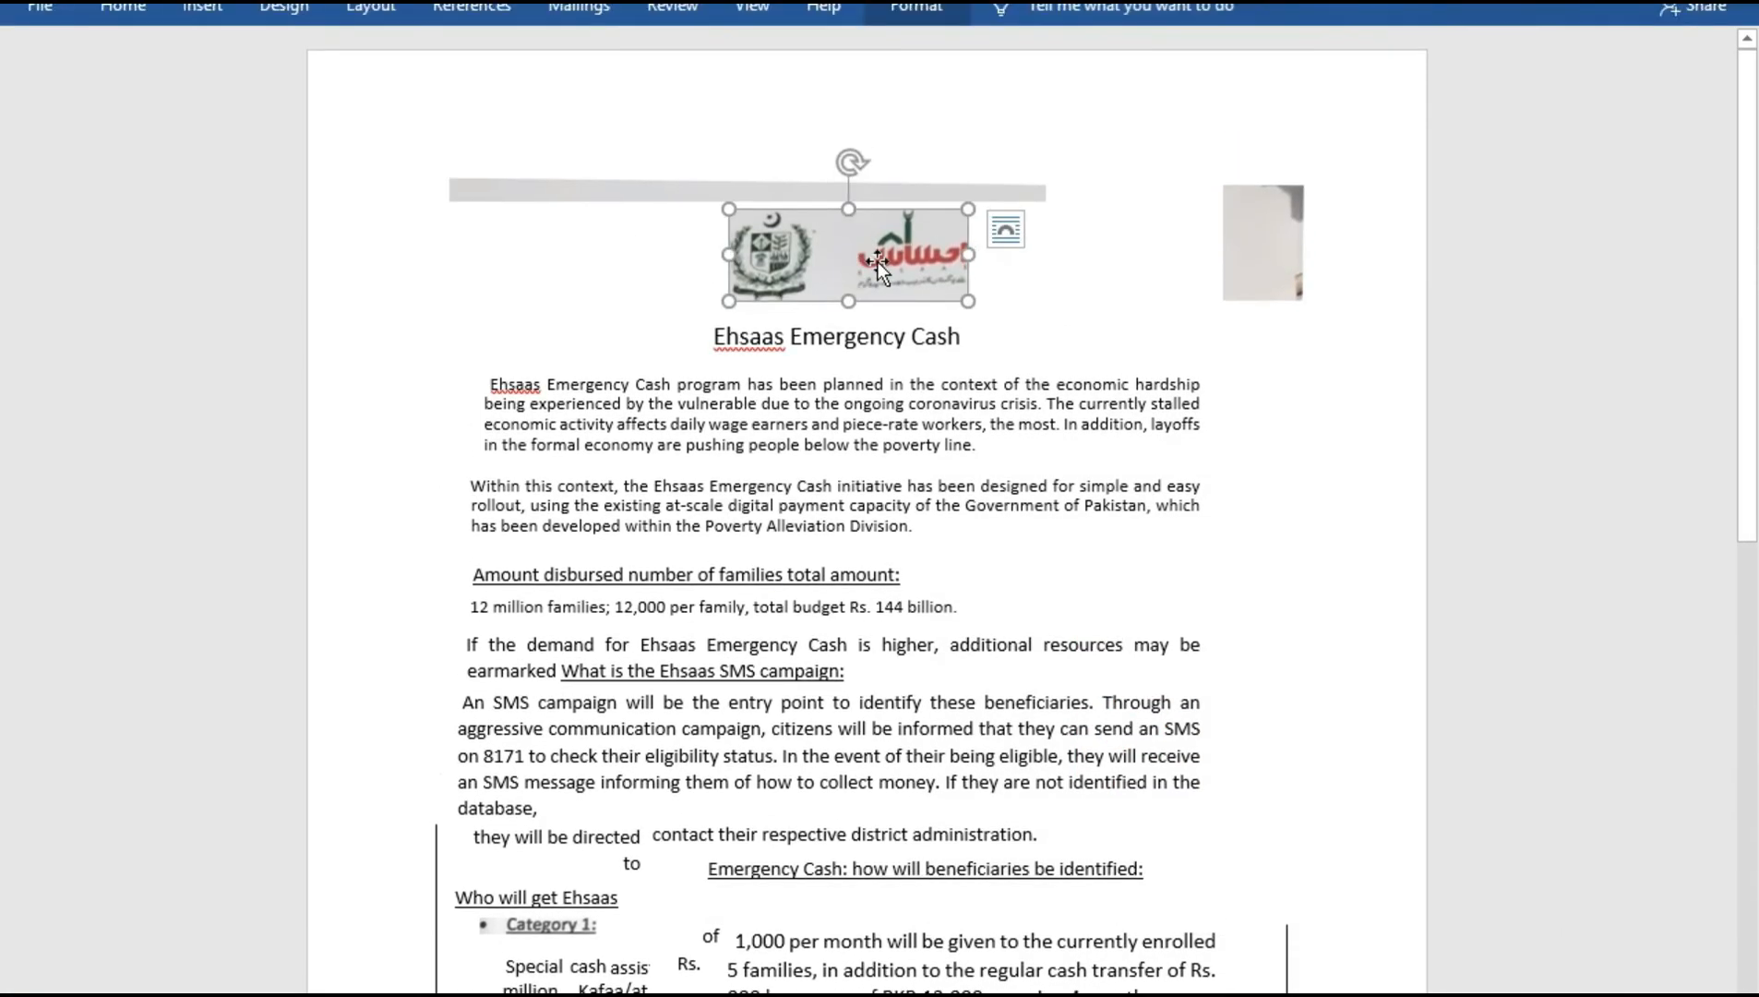
{"action": "key", "text": "Delete"}
{"action": "left_click", "coordinate": [930, 193]}
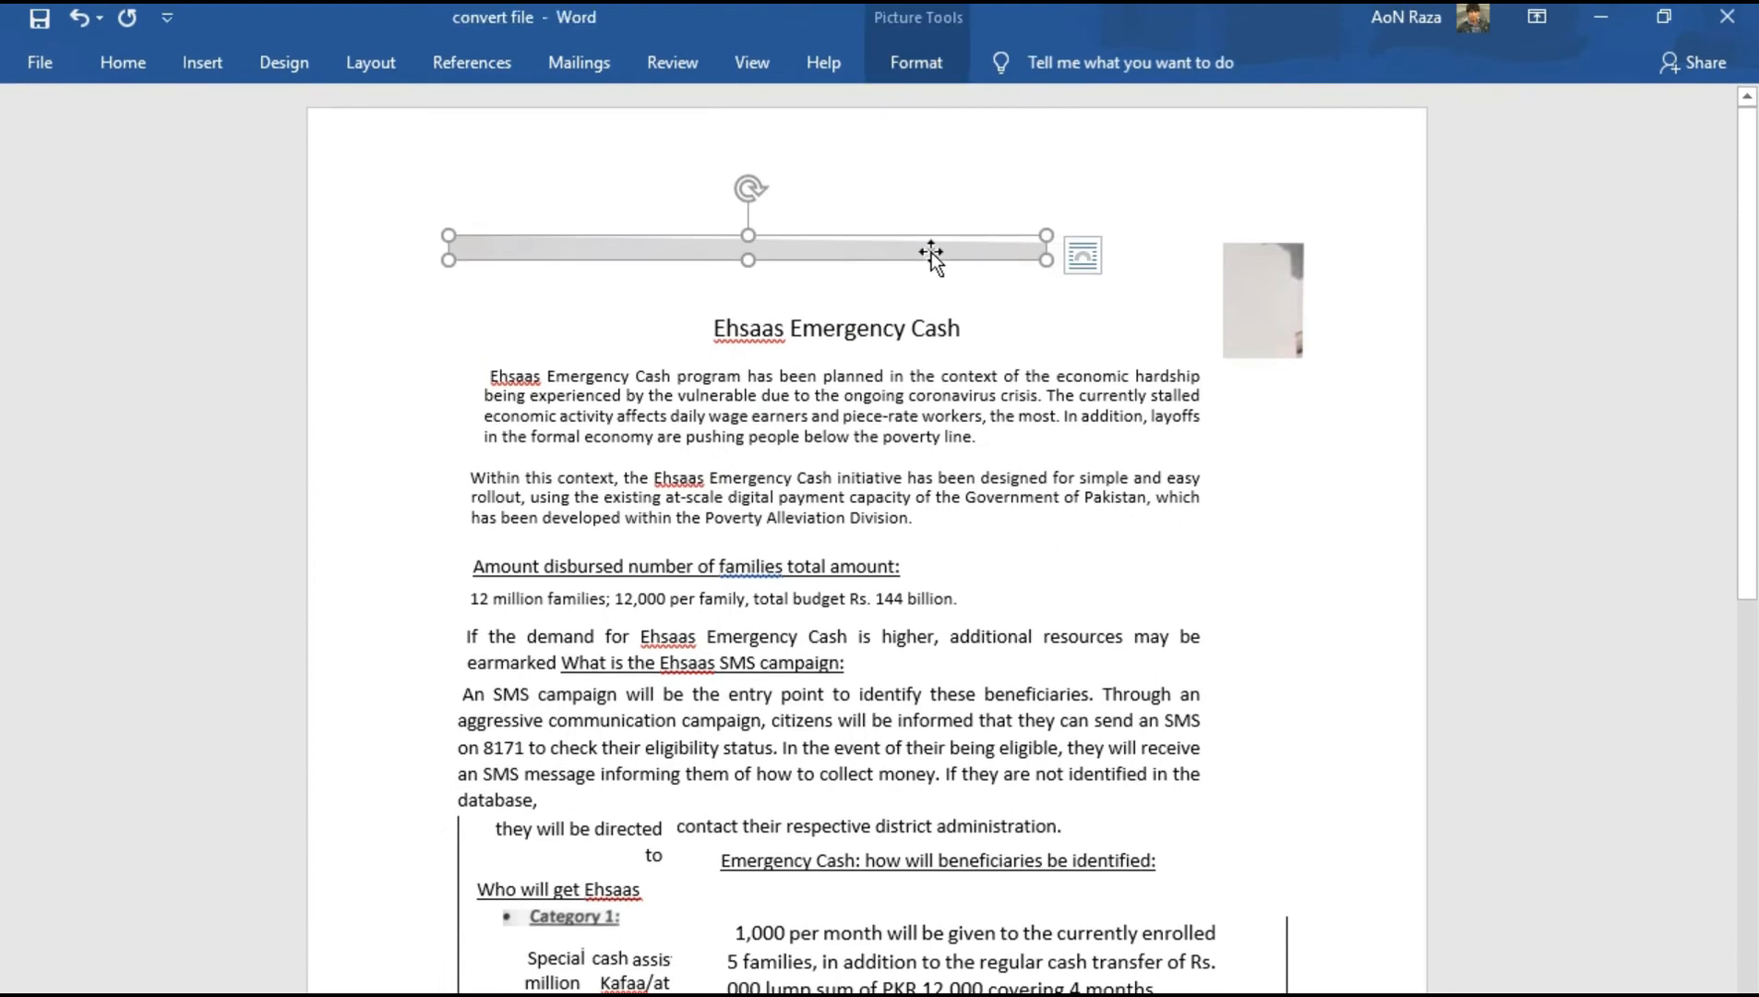
{"action": "key", "text": "Delete"}
{"action": "left_click", "coordinate": [1249, 290]}
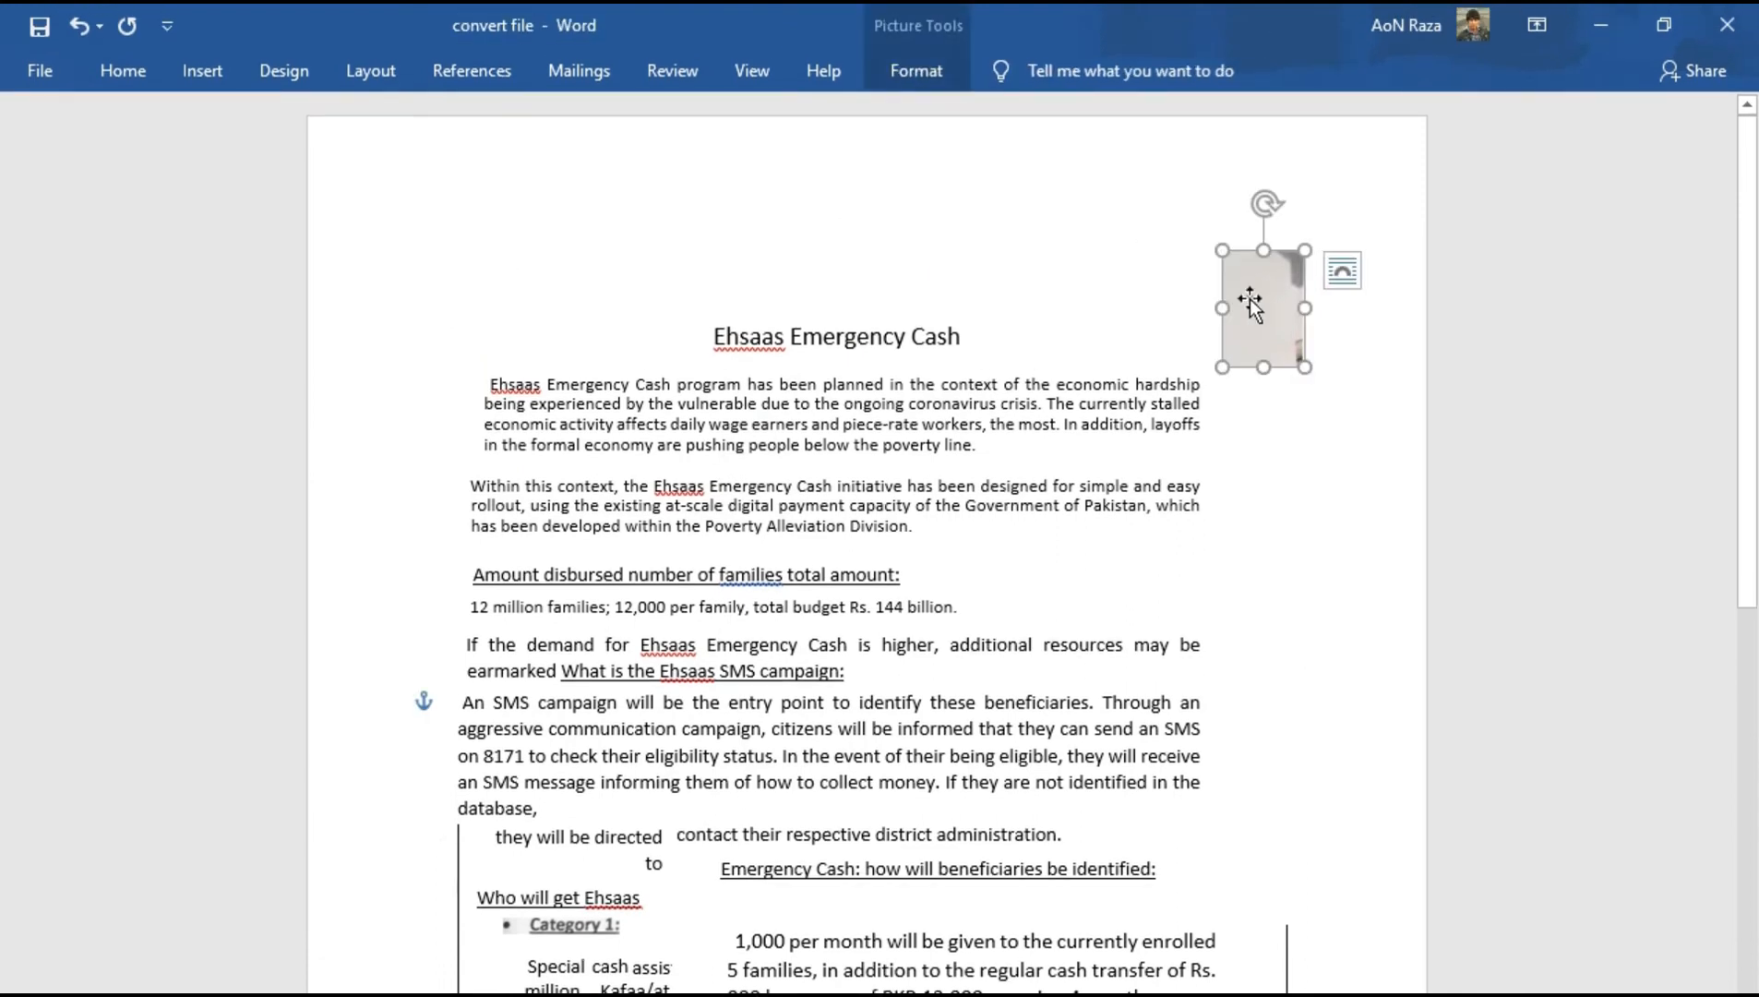
{"action": "key", "text": "Delete"}
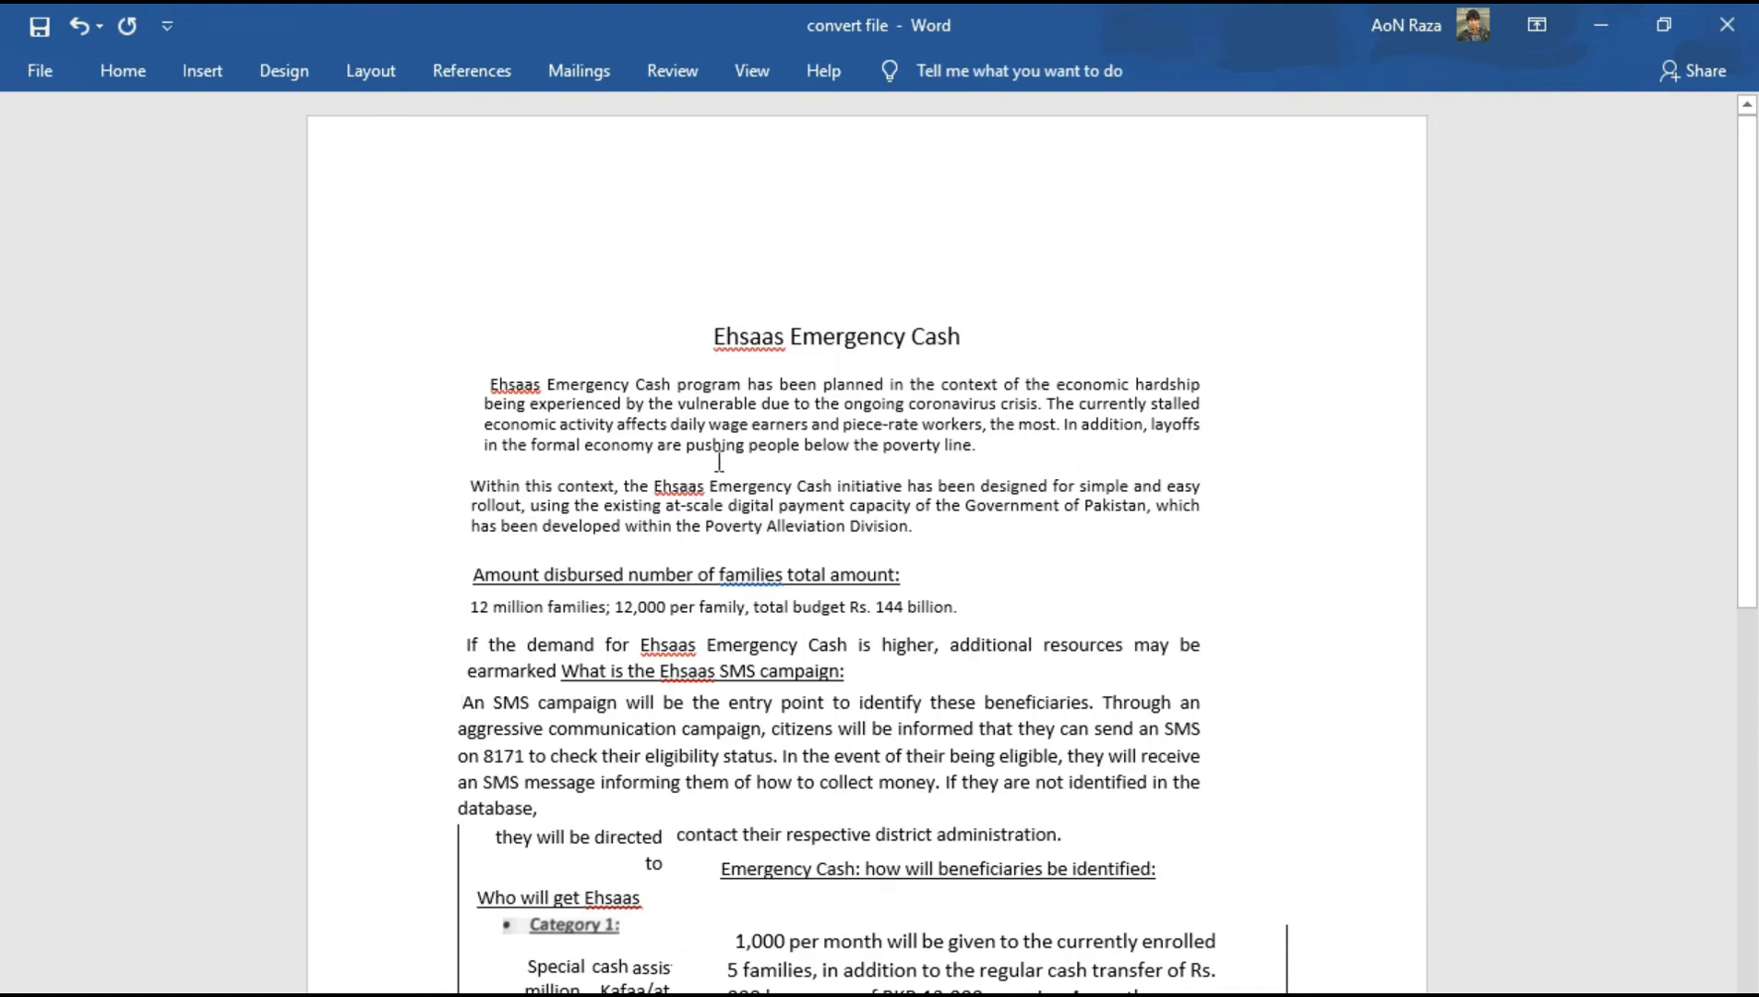
Remove the word Cash from the Ehsaas Emergency Cash heading
{"action": "left_click", "coordinate": [711, 572]}
{"action": "scroll", "coordinate": [762, 513], "scroll_direction": "down", "scroll_amount": 1}
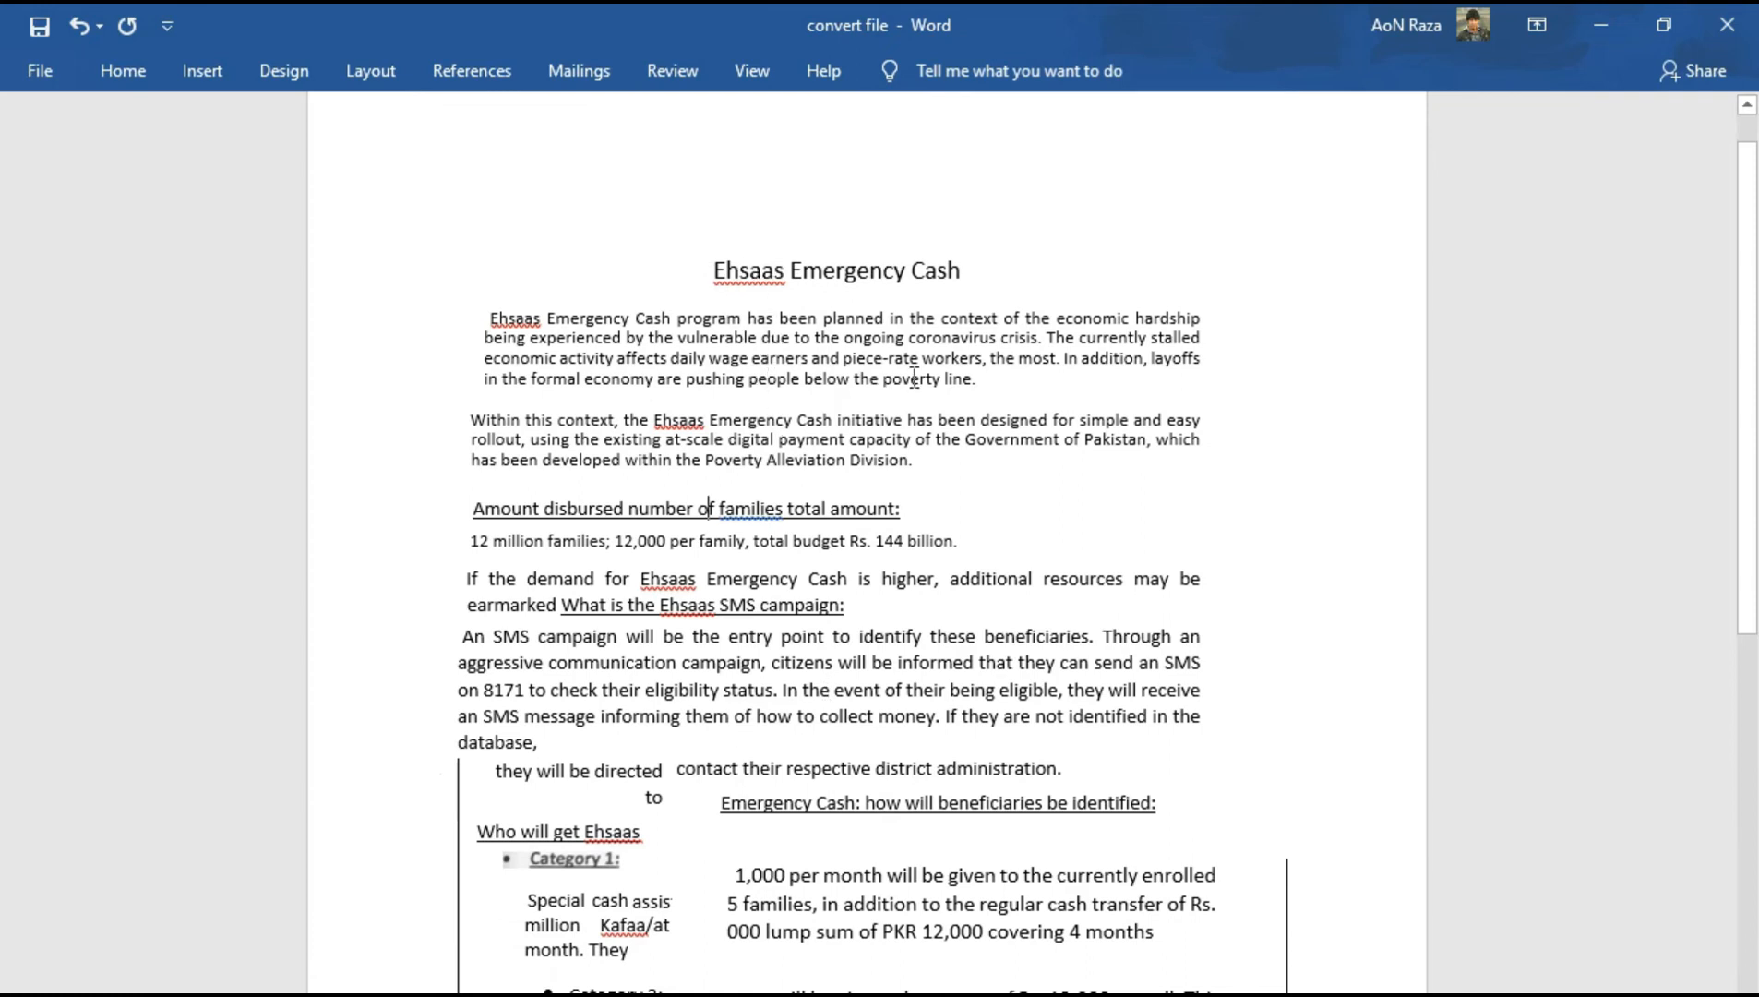
{"action": "left_click", "coordinate": [983, 274]}
{"action": "key", "text": "BackSpace"}
{"action": "key", "text": "BackSpace"}
{"action": "key", "text": "BackSpace"}
{"action": "key", "text": "BackSpace"}
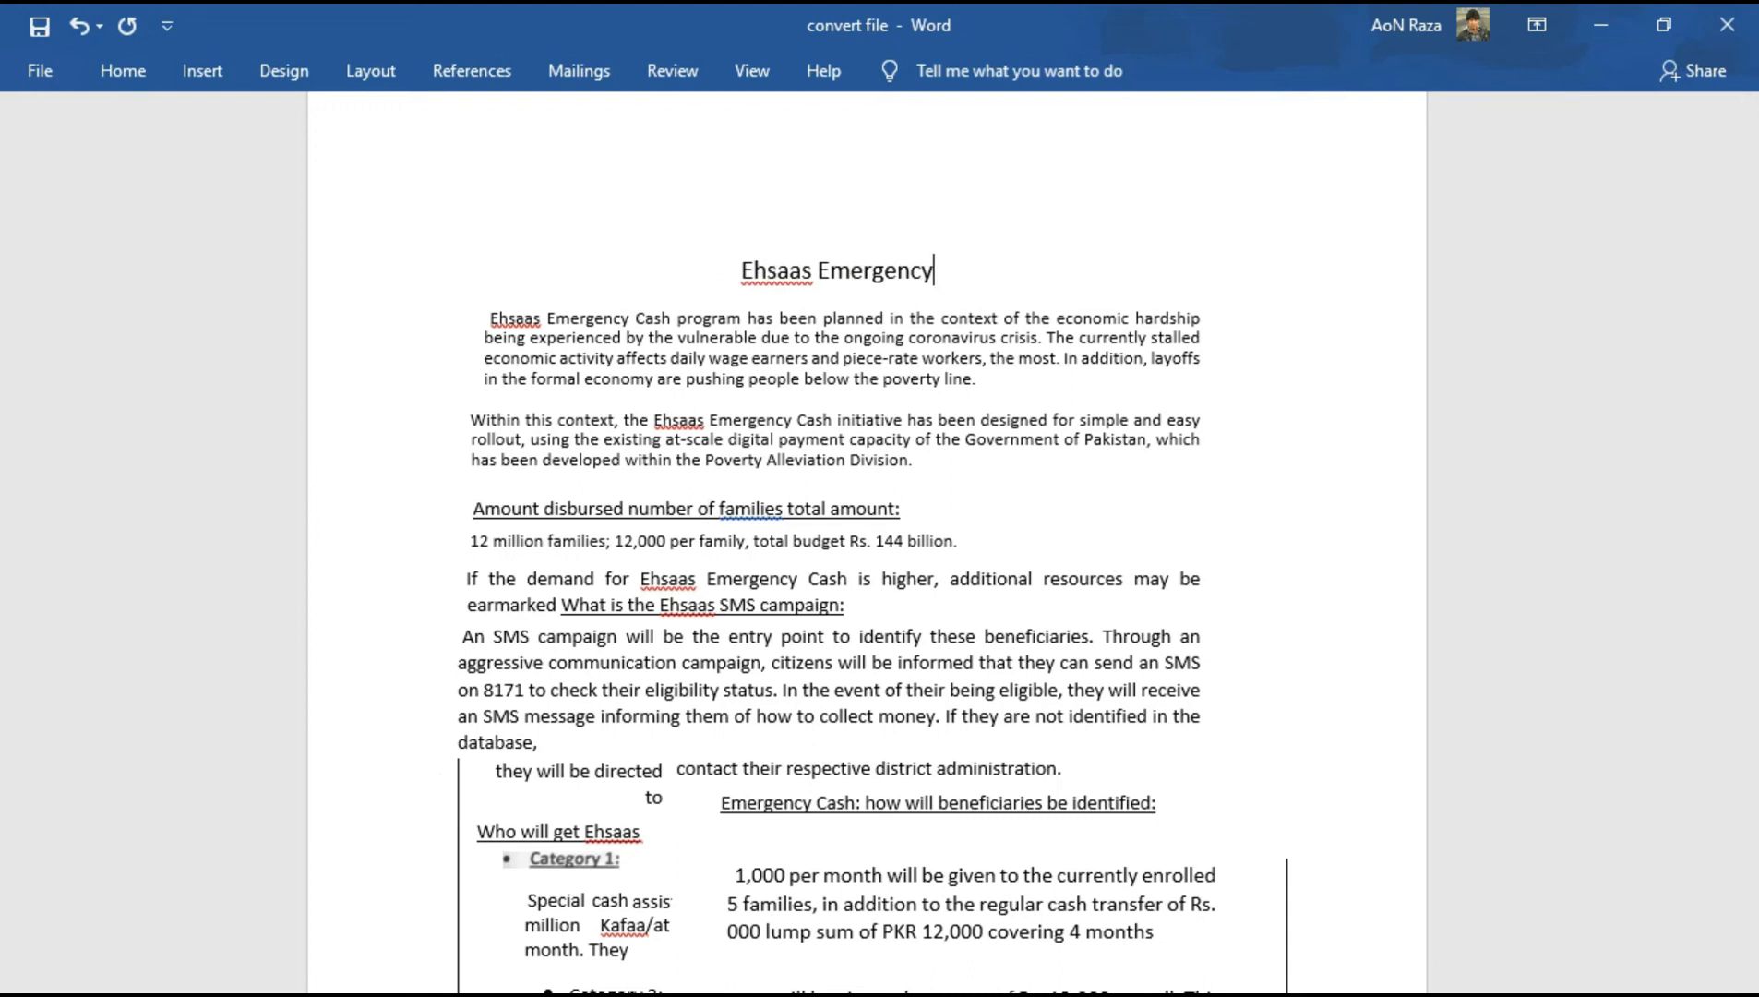
Delete the amount 144 billion after "total budget Rs." in the line about 12 million families
{"action": "left_click", "coordinate": [956, 540]}
{"action": "key", "text": "BackSpace"}
{"action": "key", "text": "BackSpace"}
{"action": "key", "text": "BackSpace"}
{"action": "key", "text": "BackSpace"}
{"action": "key", "text": "BackSpace"}
{"action": "key", "text": "BackSpace"}
{"action": "key", "text": "BackSpace"}
{"action": "key", "text": "BackSpace"}
{"action": "key", "text": "BackSpace"}
{"action": "key", "text": "BackSpace"}
{"action": "key", "text": "BackSpace"}
{"action": "key", "text": "BackSpace"}
{"action": "key", "text": "BackSpace"}
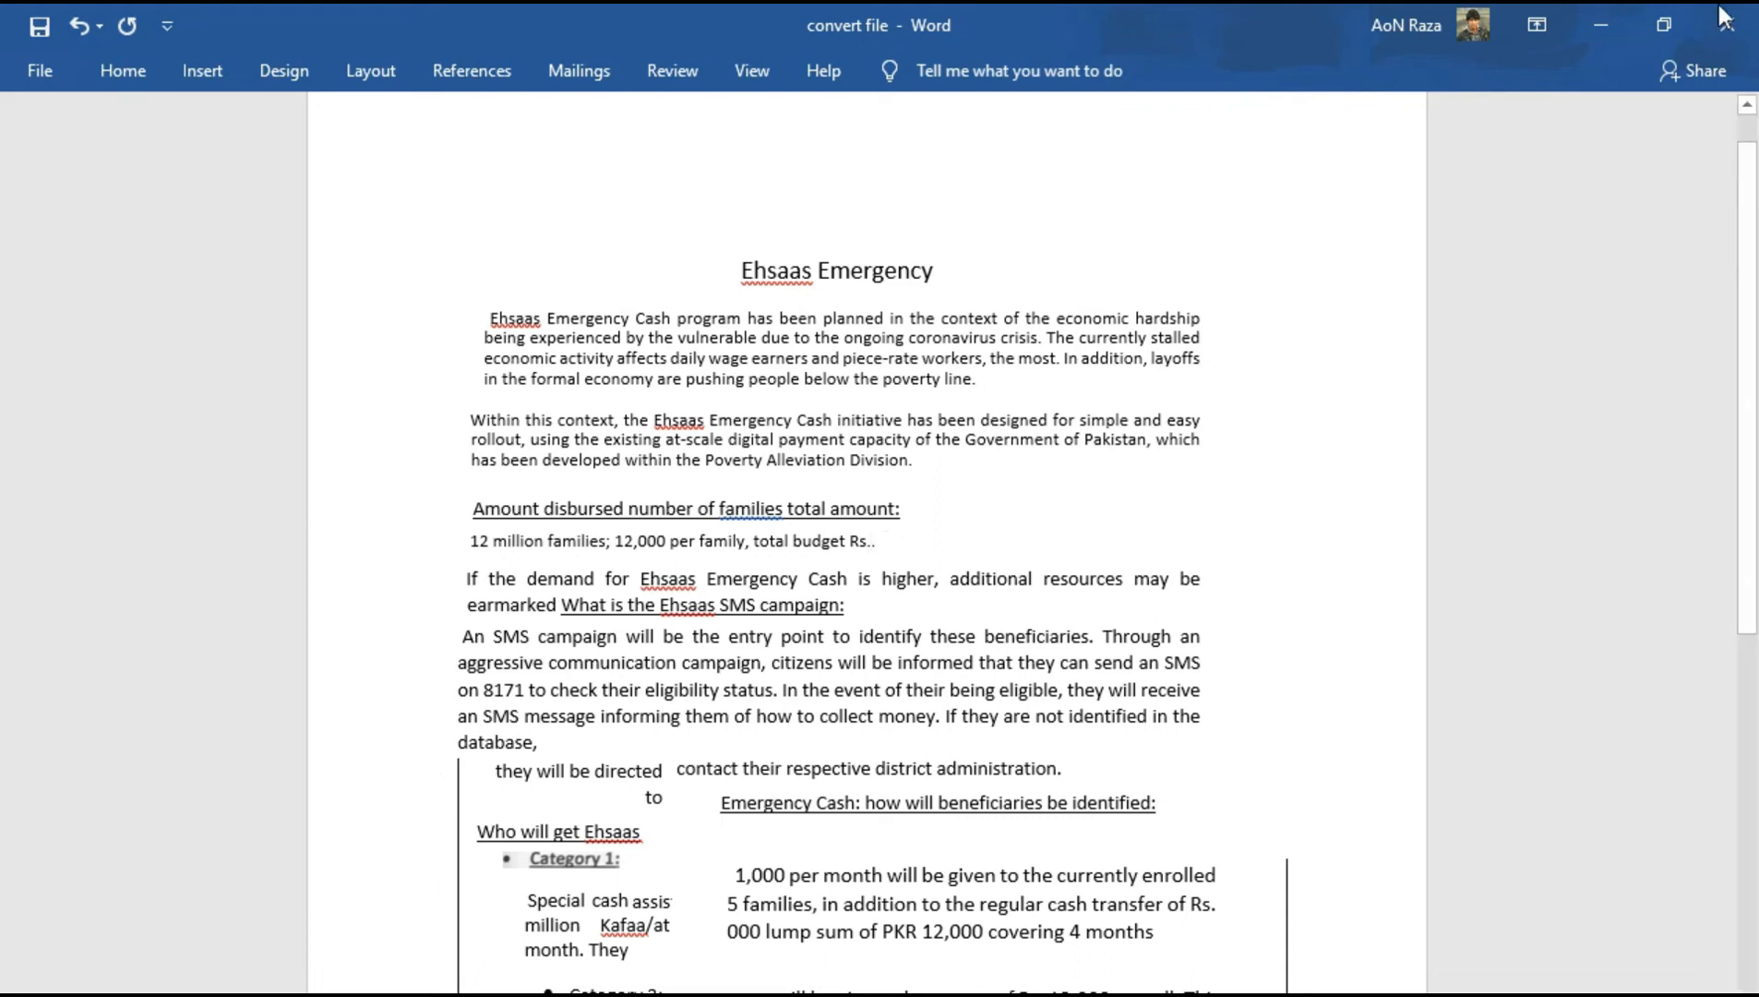
Reduce the Word window and place it beside the scanned image in Photos to compare the converted text with the original
{"action": "left_click", "coordinate": [1669, 25]}
{"action": "left_click_drag", "start_coordinate": [536, 25], "coordinate": [1126, 182]}
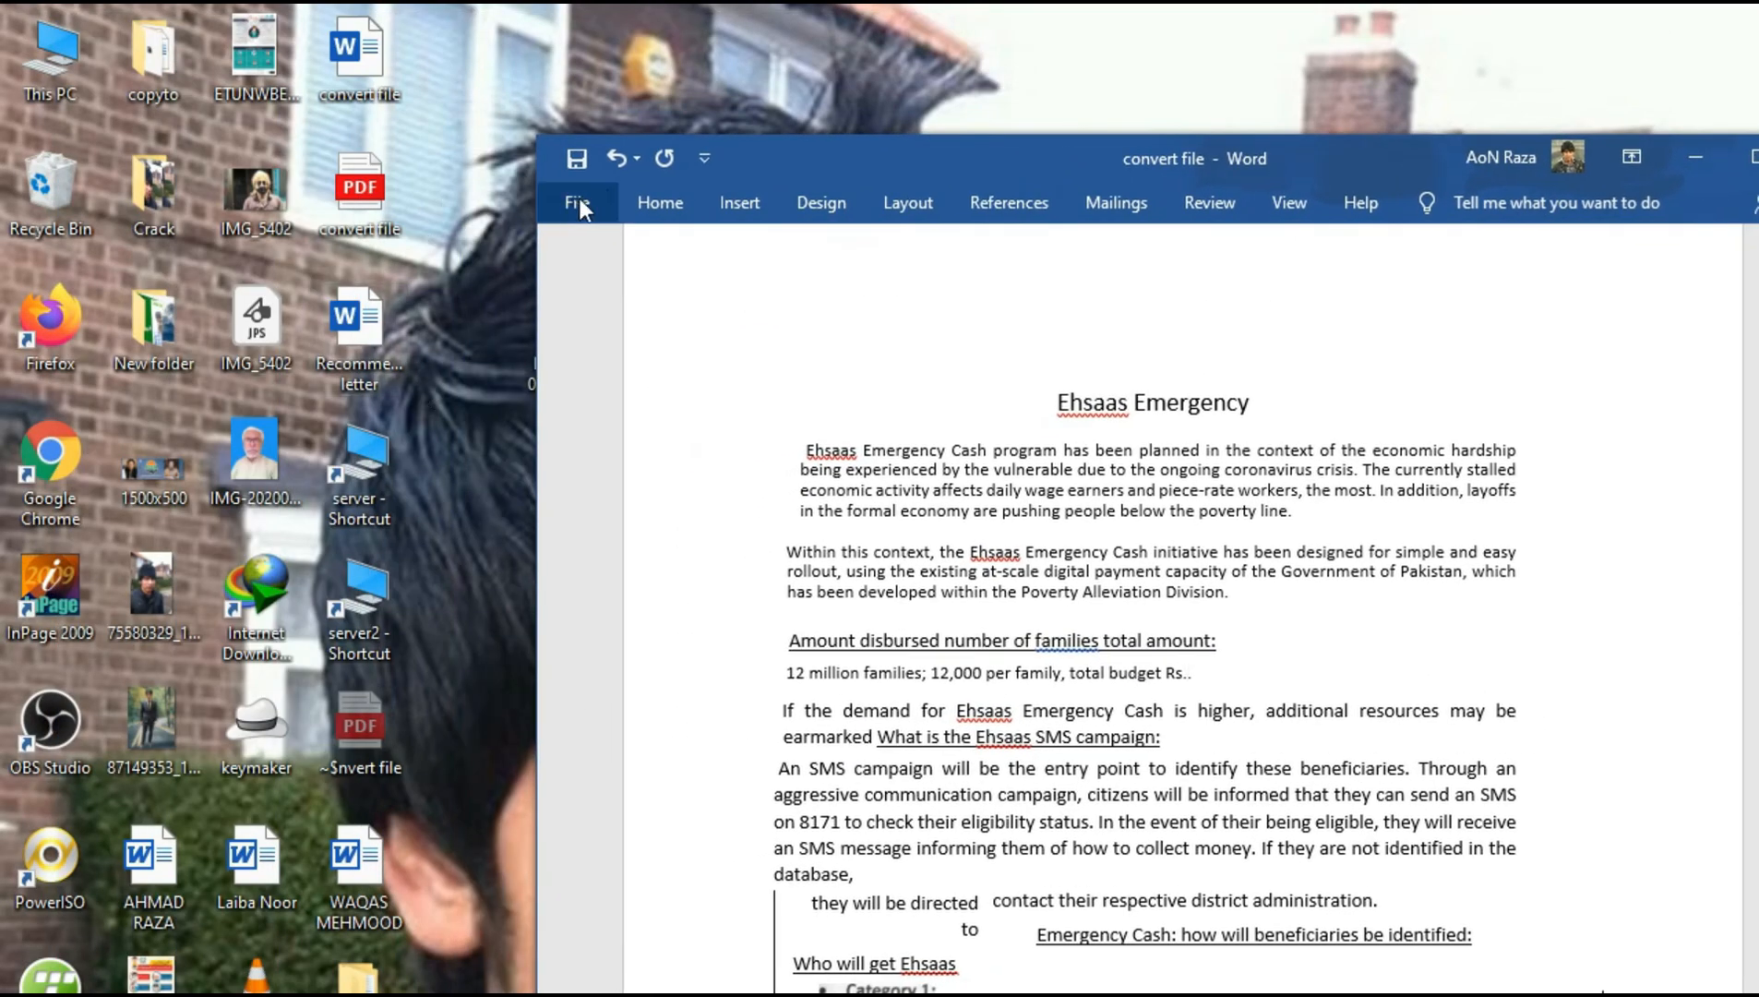
{"action": "left_click_drag", "start_coordinate": [881, 160], "coordinate": [915, 365]}
{"action": "double_click", "coordinate": [590, 280]}
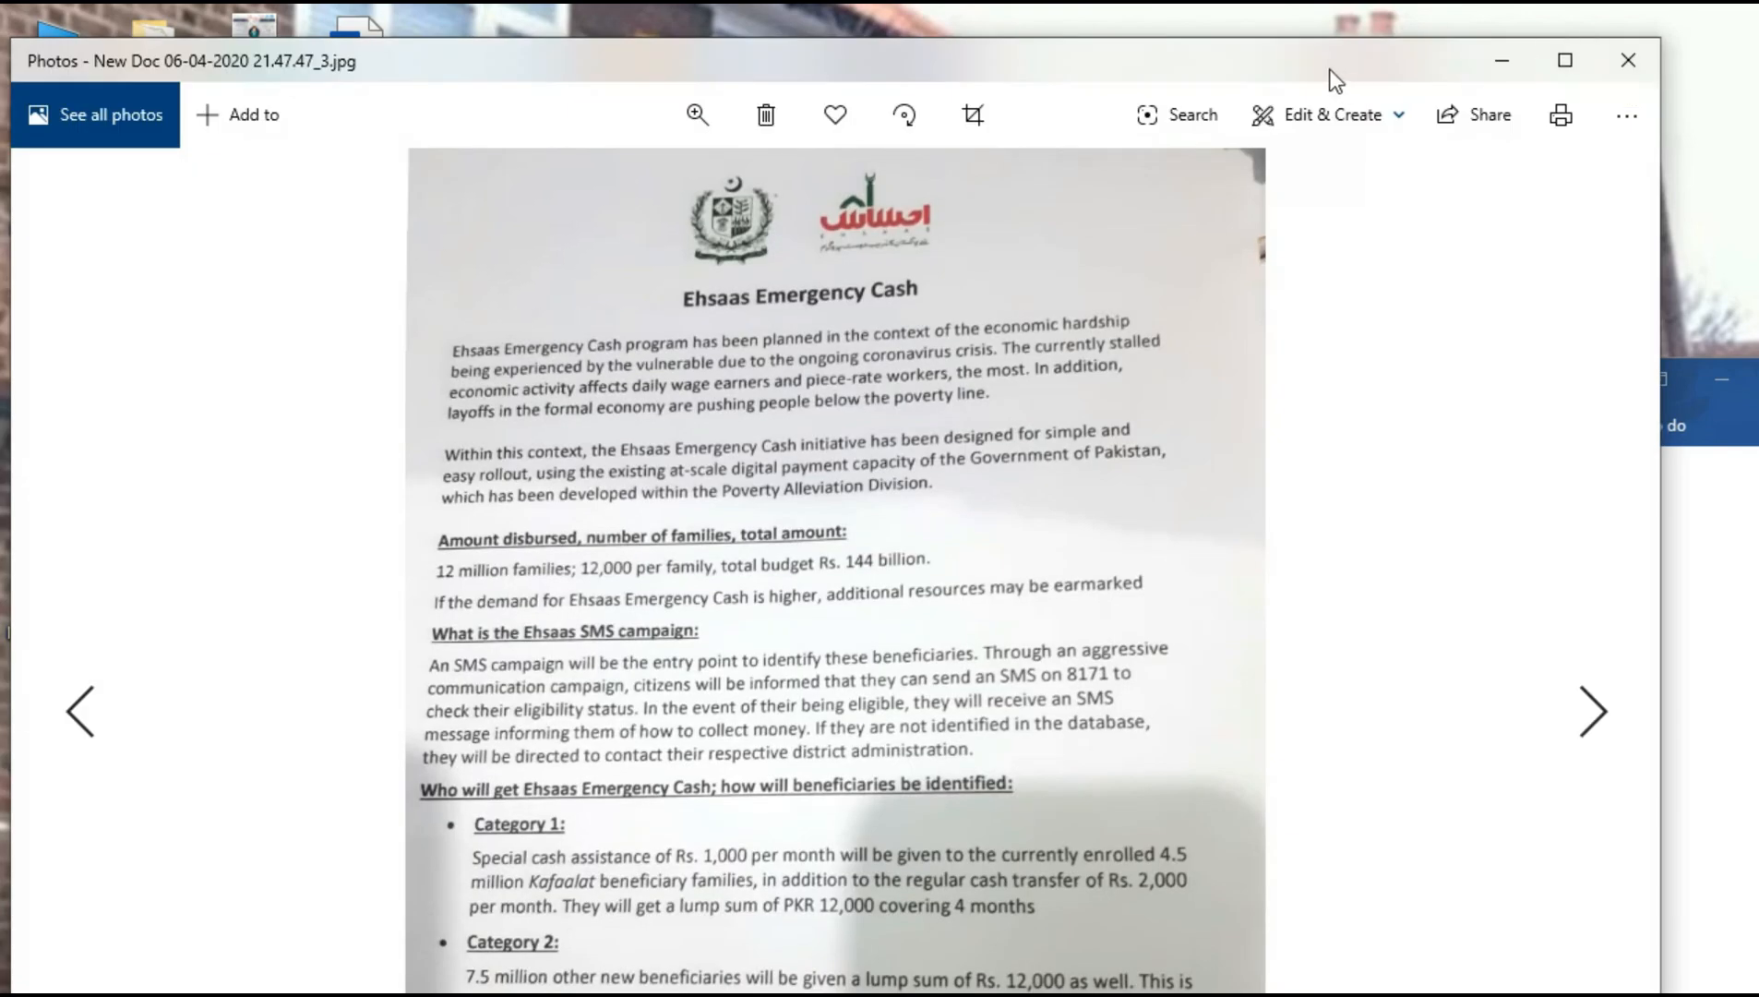
{"action": "left_click_drag", "start_coordinate": [1327, 71], "coordinate": [1048, 103]}
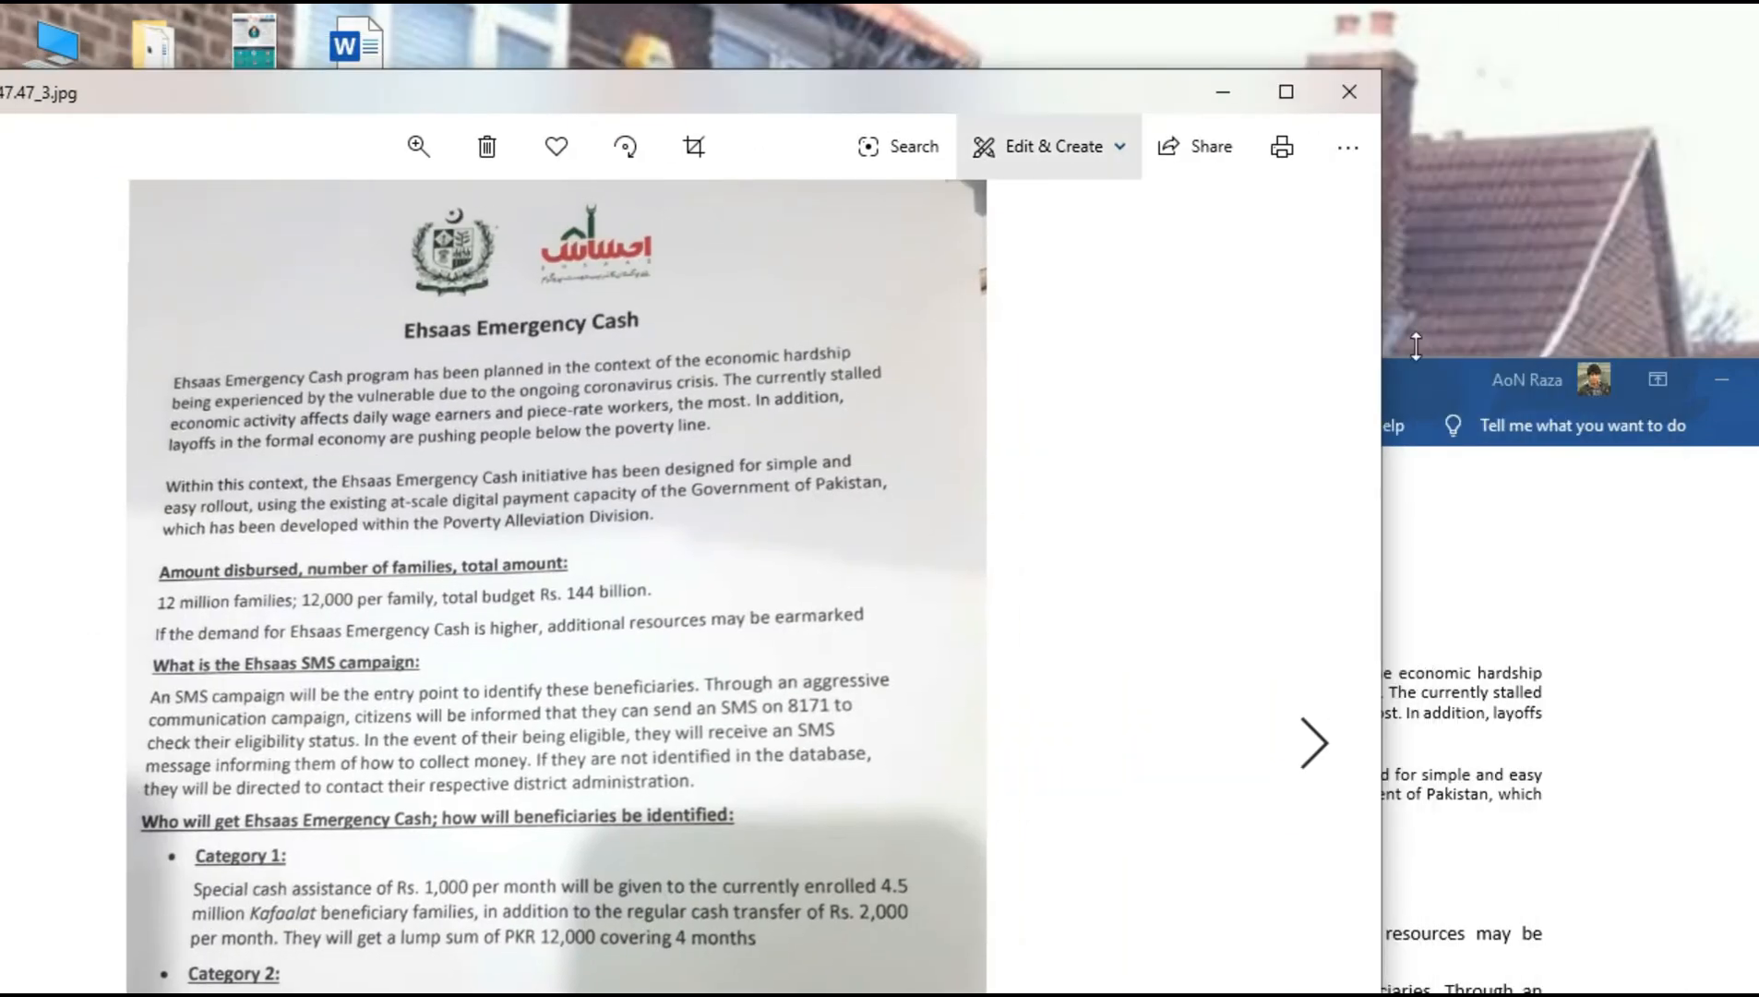
{"action": "left_click", "coordinate": [1444, 386]}
{"action": "left_click_drag", "start_coordinate": [1050, 365], "coordinate": [1121, 395]}
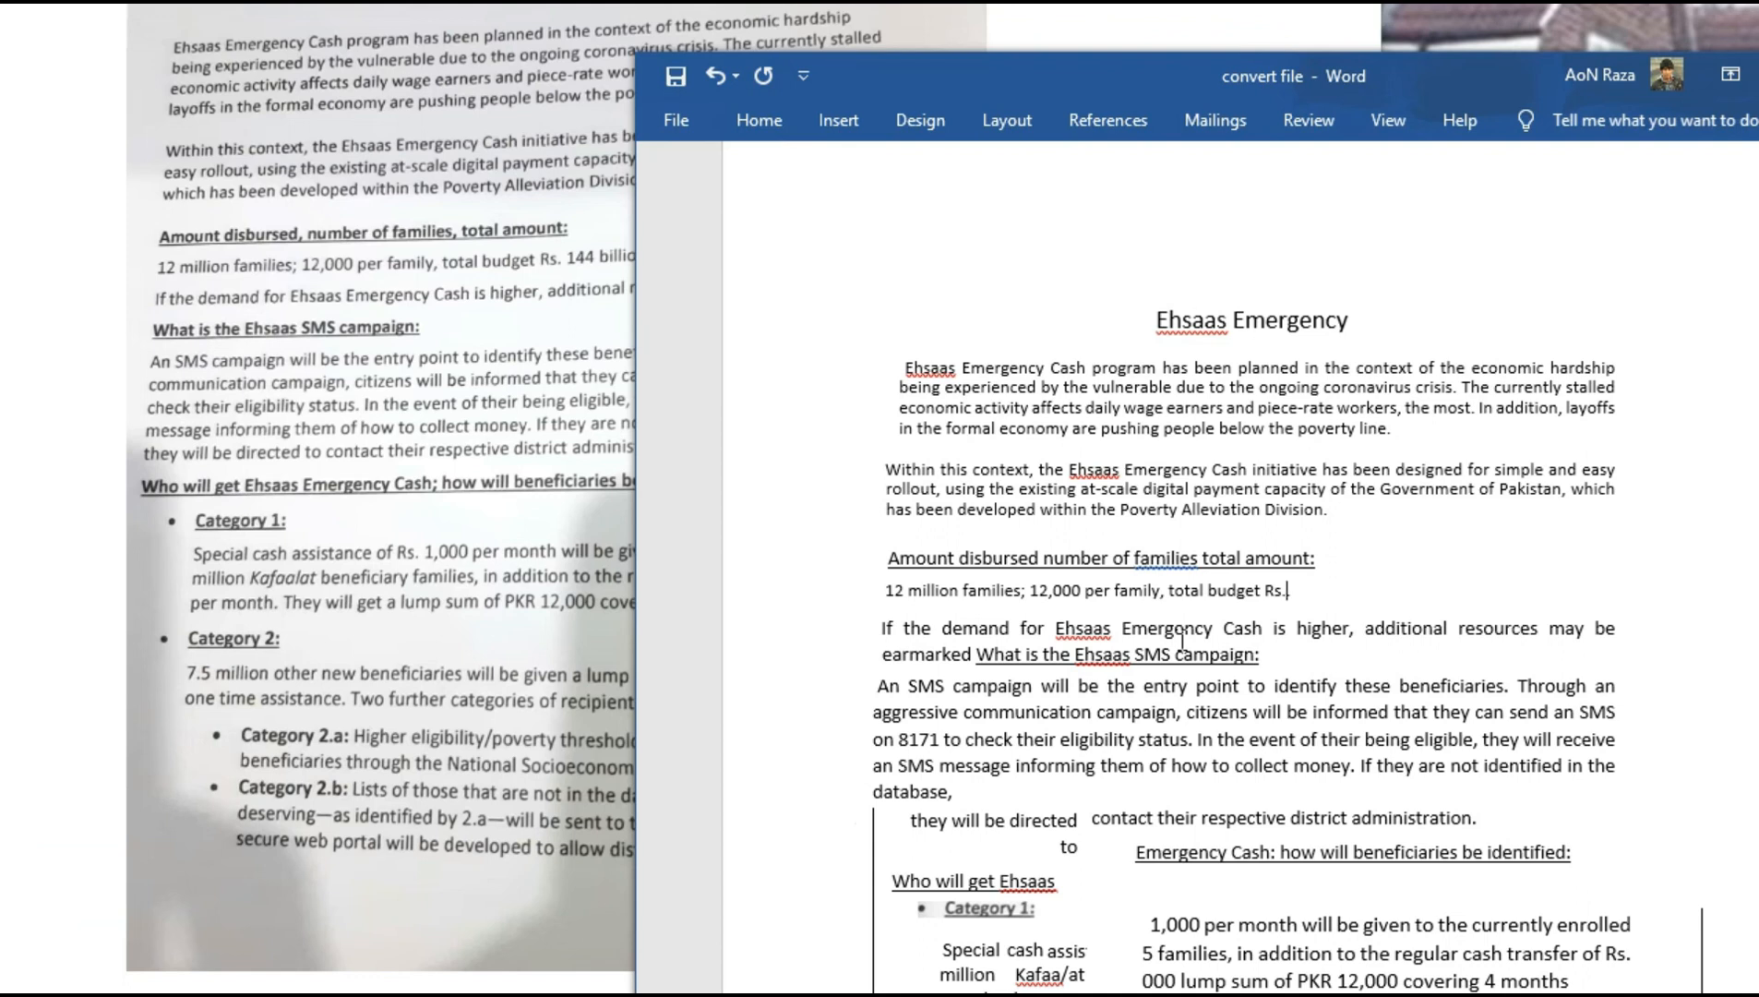
{"action": "type", "text": "."}
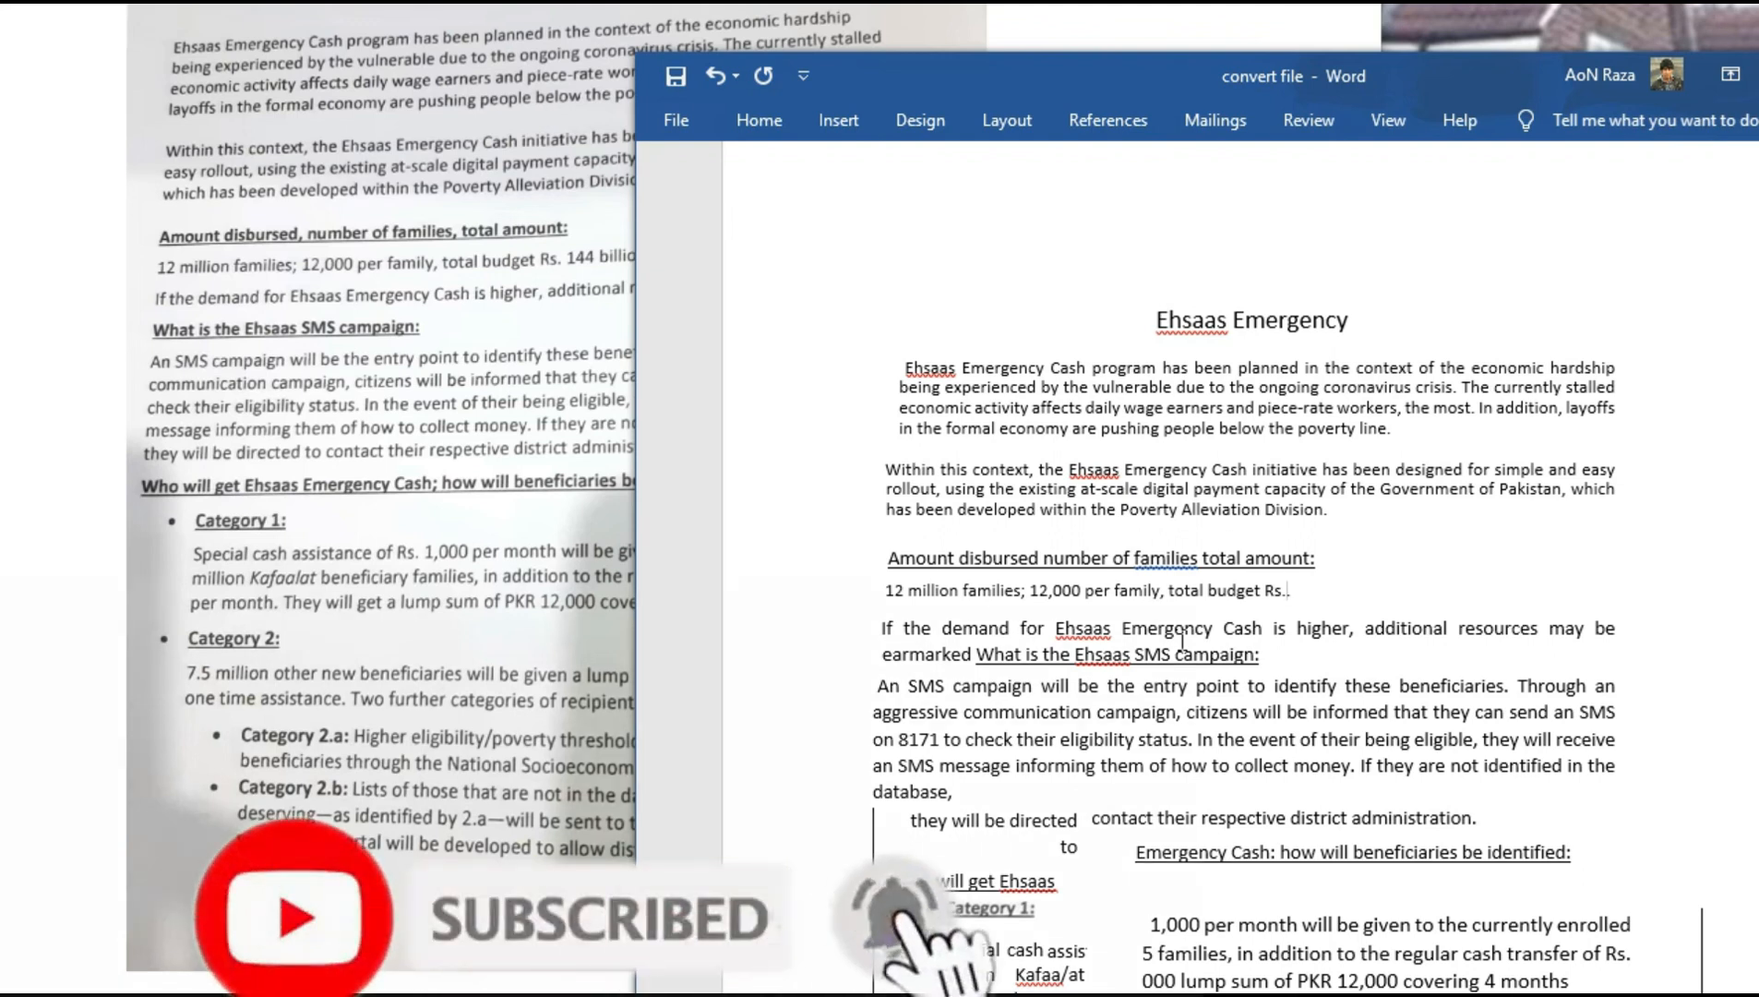
{"action": "key", "text": "BackSpace"}
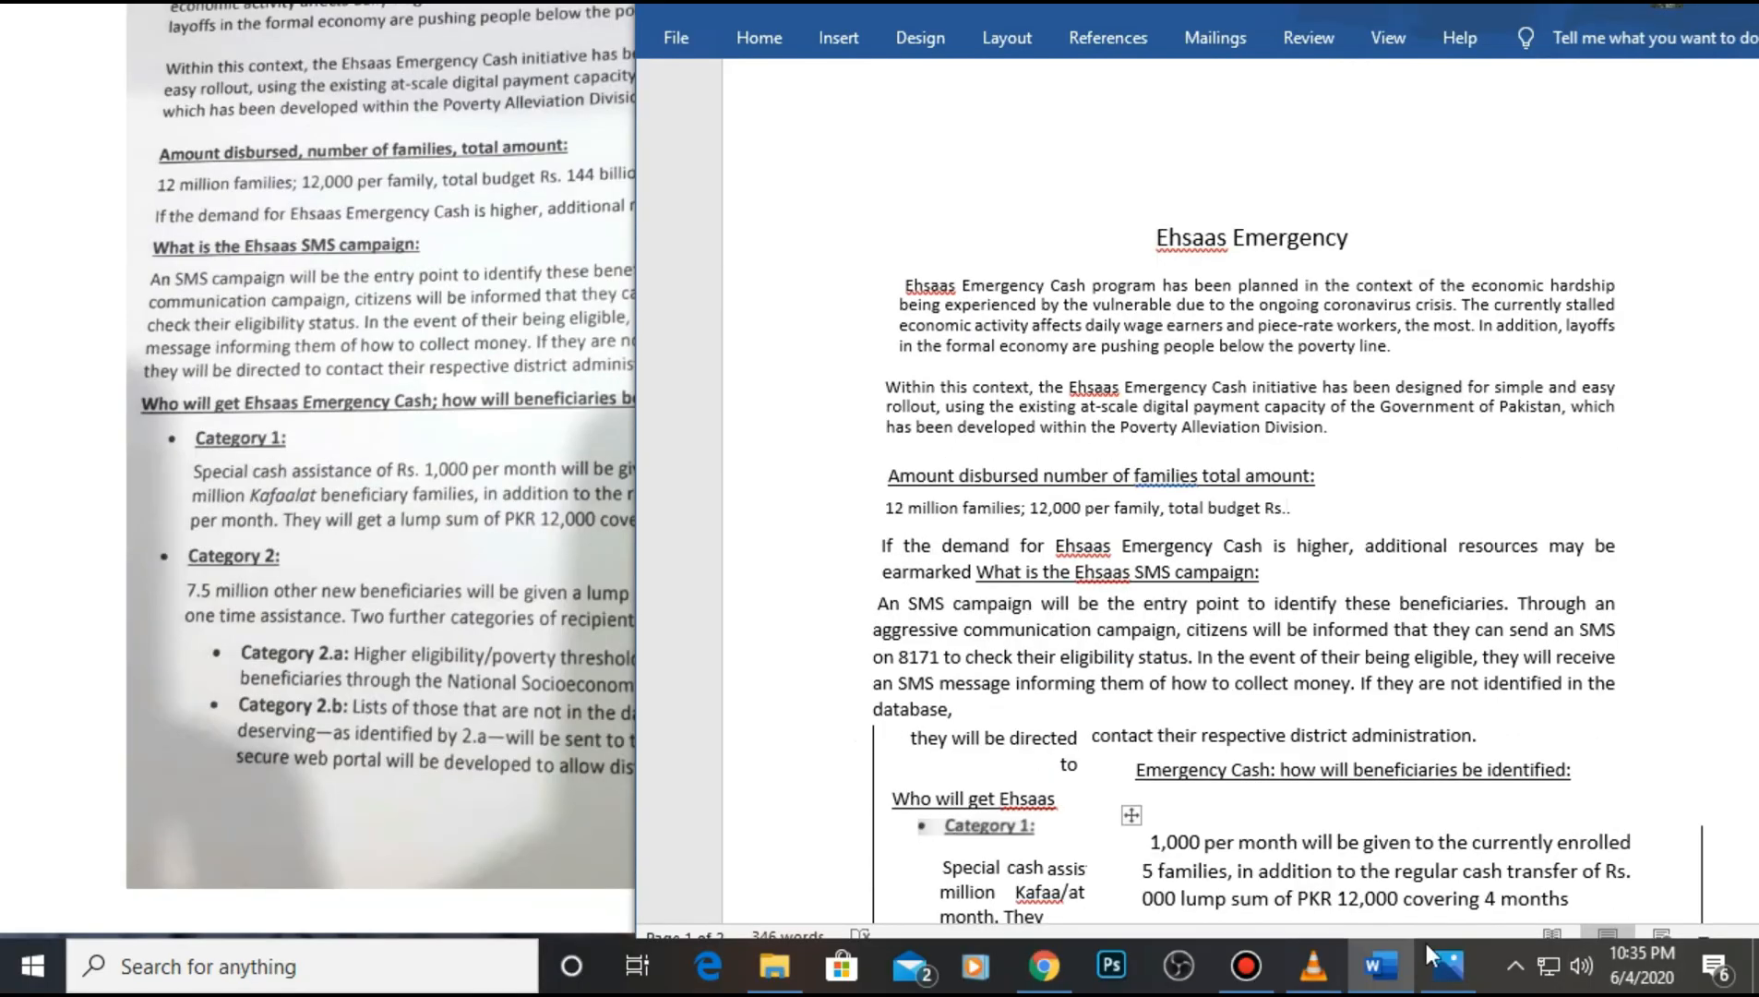
{"action": "left_click", "coordinate": [1254, 982]}
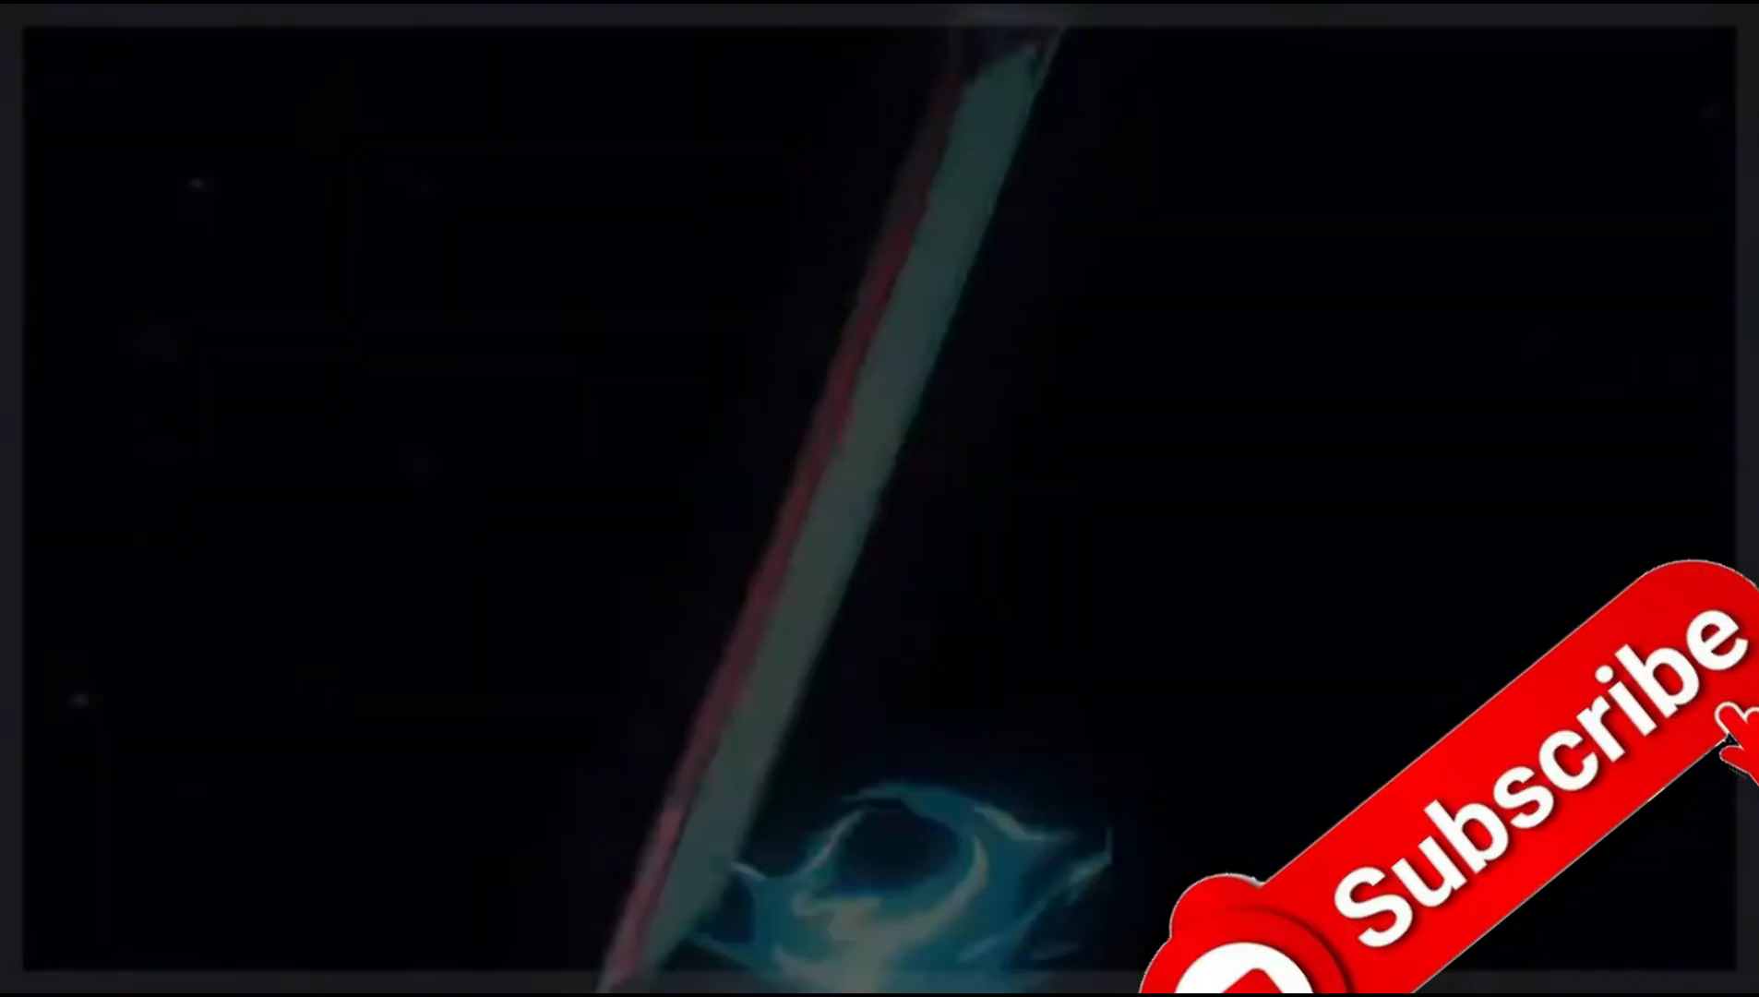